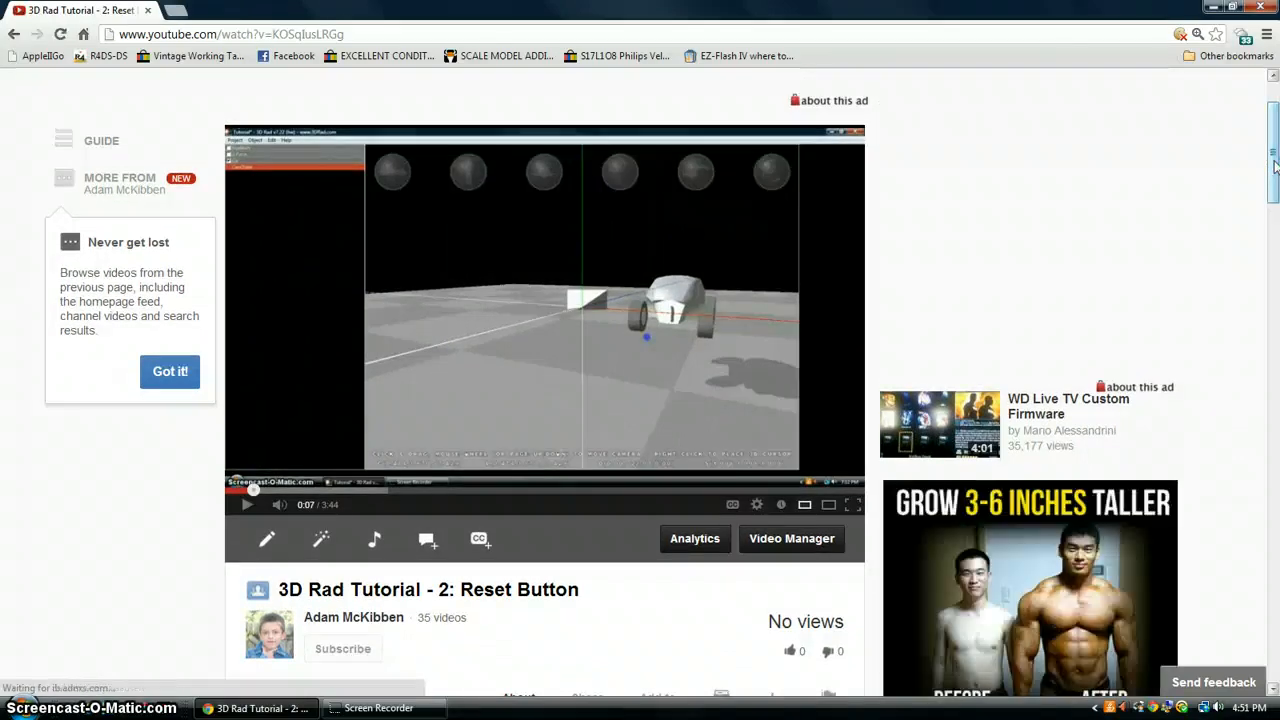
# Leave the tutorial video page in the browser and launch 3D Rad from the desktop
pyautogui.scroll(-2, 1275, 165)
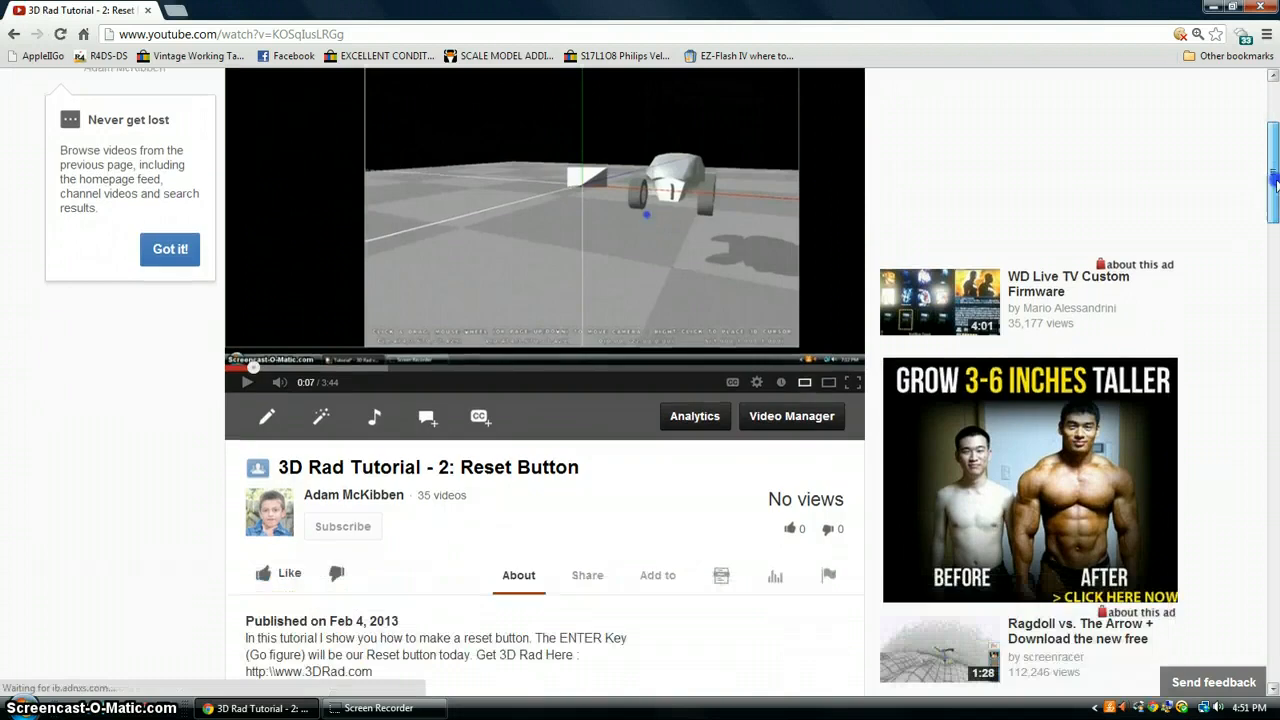
pyautogui.click(1213, 6)
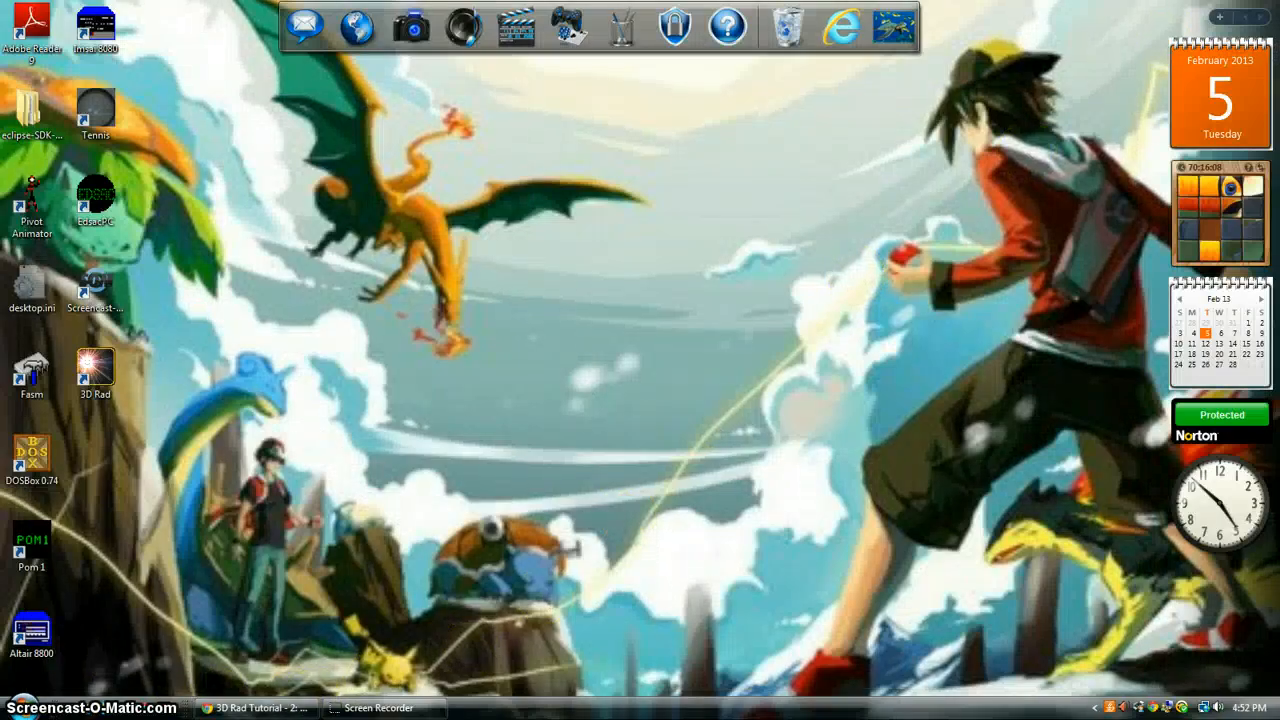
pyautogui.moveTo(96, 378)
pyautogui.mouseDown()
pyautogui.moveTo(461, 477)
pyautogui.moveTo(225, 409)
pyautogui.moveTo(117, 405)
pyautogui.moveTo(108, 382)
pyautogui.mouseUp()
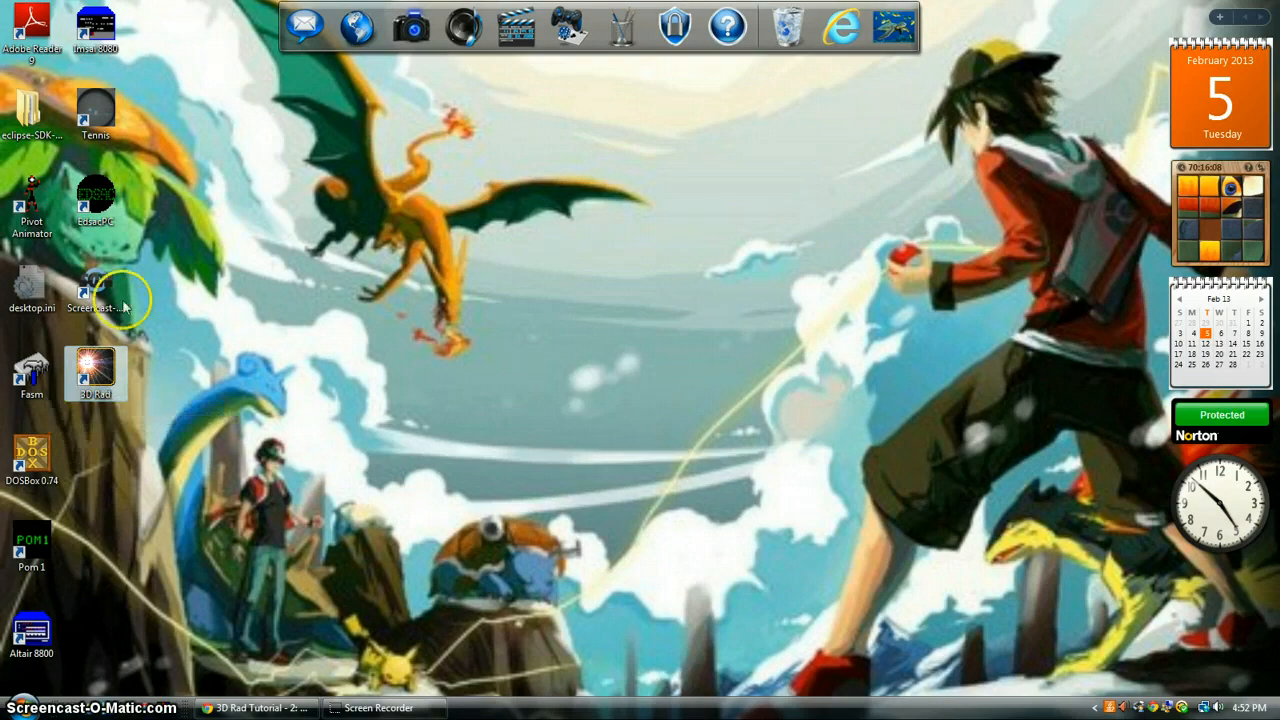
pyautogui.doubleClick(88, 384)
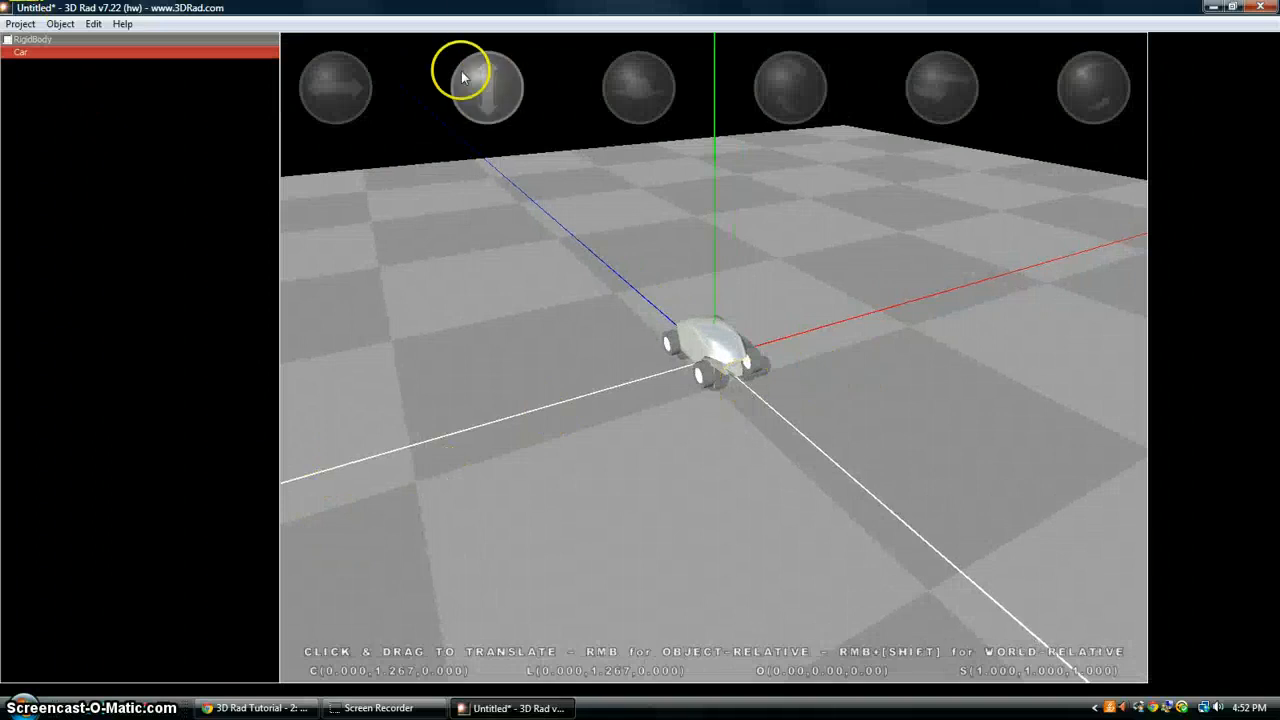
# Start a new empty project and discard the unsaved car project
pyautogui.moveTo(462, 77)
pyautogui.mouseDown()
pyautogui.moveTo(709, 391)
pyautogui.moveTo(749, 371)
pyautogui.moveTo(731, 446)
pyautogui.moveTo(789, 437)
pyautogui.mouseUp()
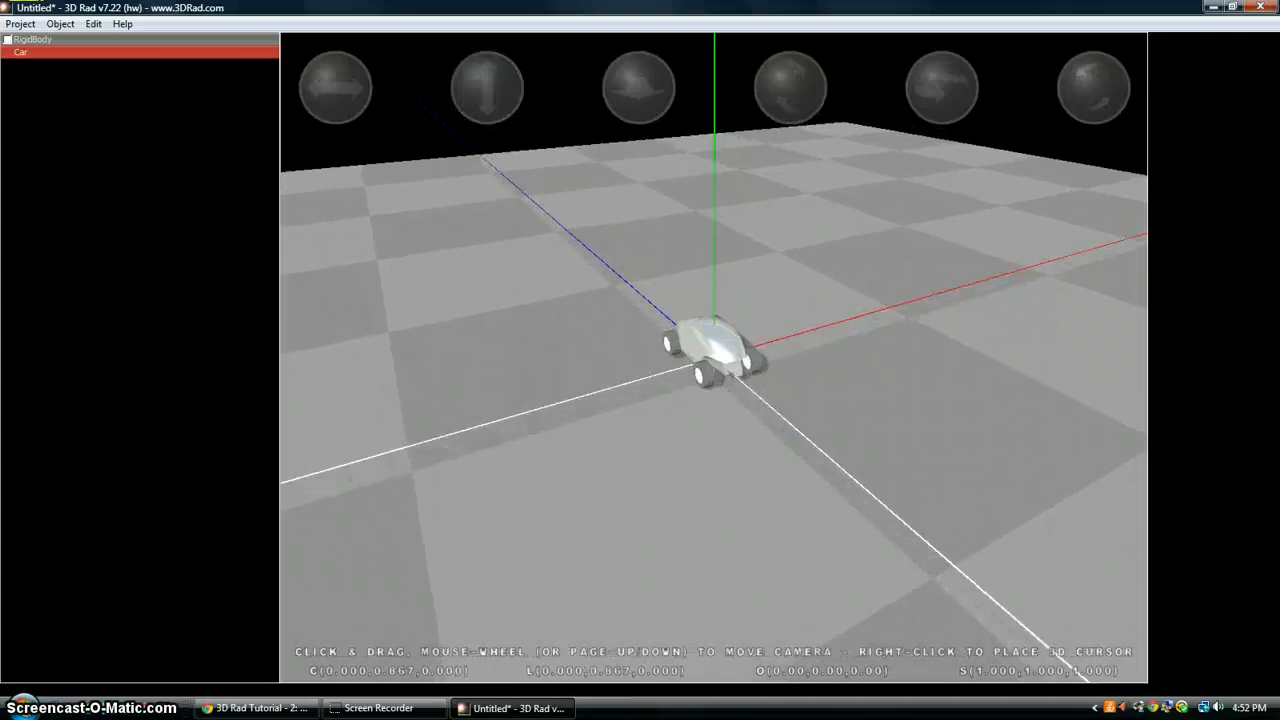
pyautogui.click(22, 24)
pyautogui.click(40, 41)
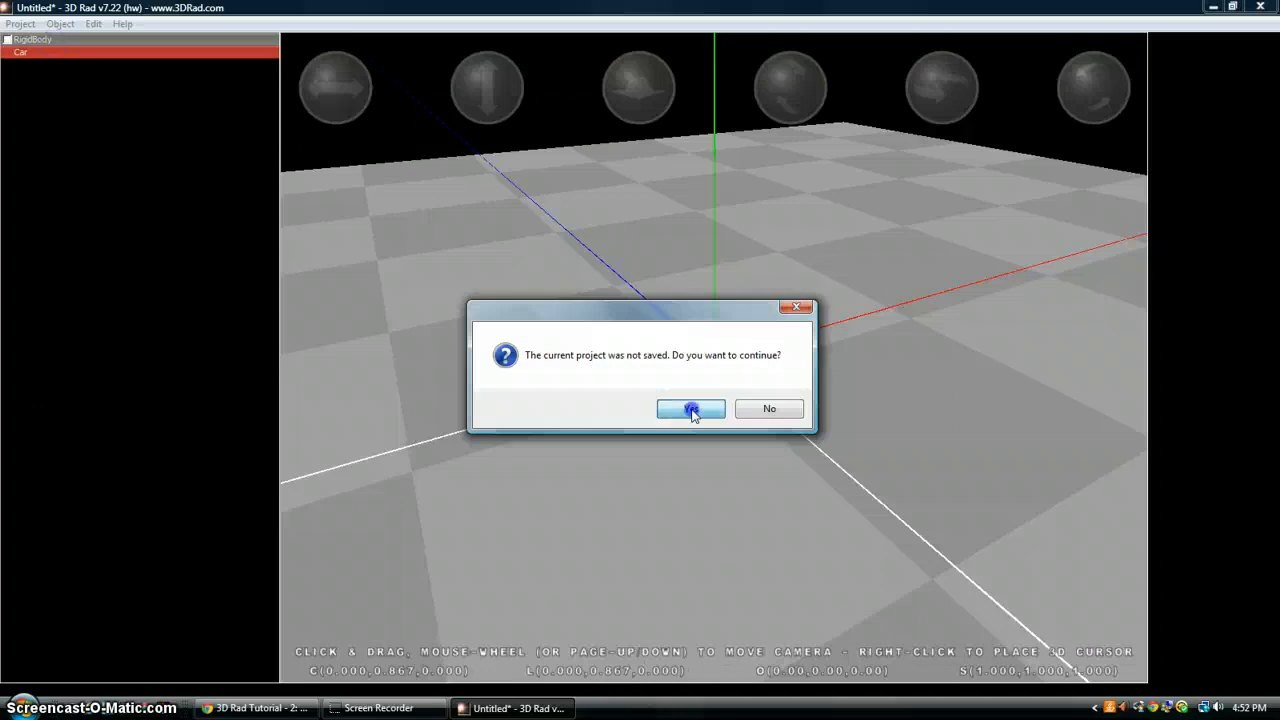
pyautogui.click(691, 410)
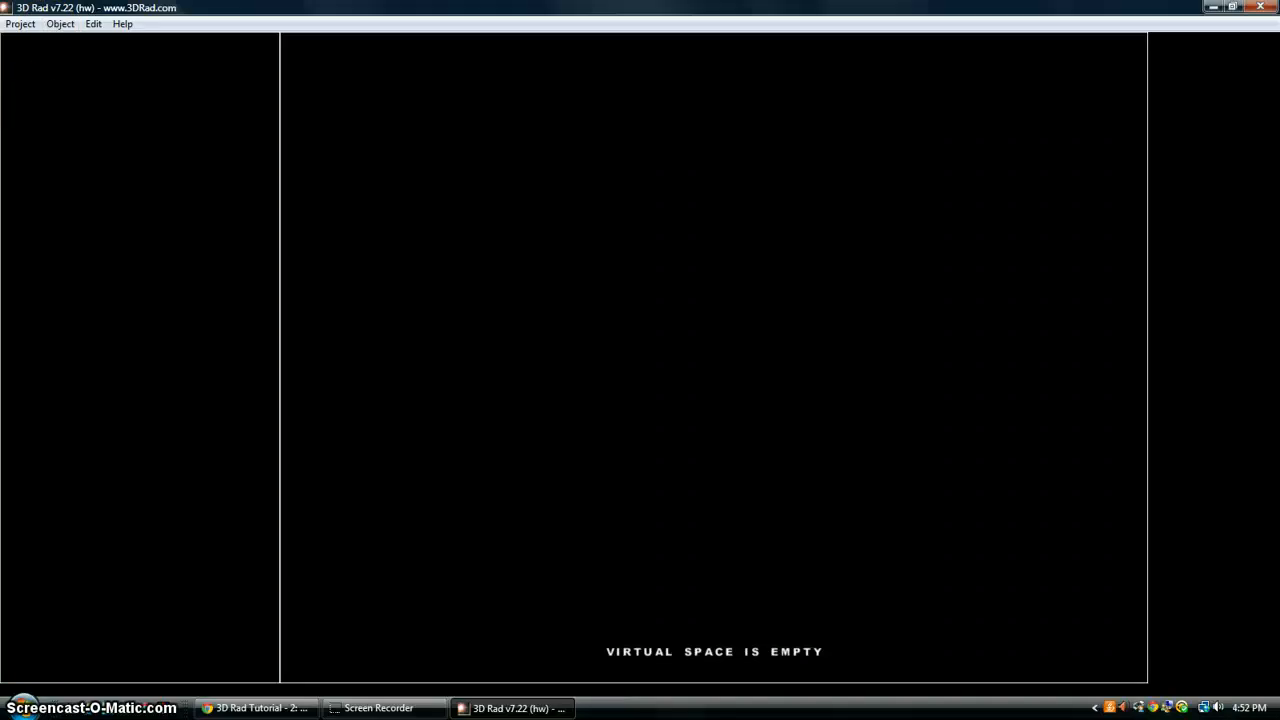
# Add a RigidBody object to the empty project
pyautogui.click(60, 23)
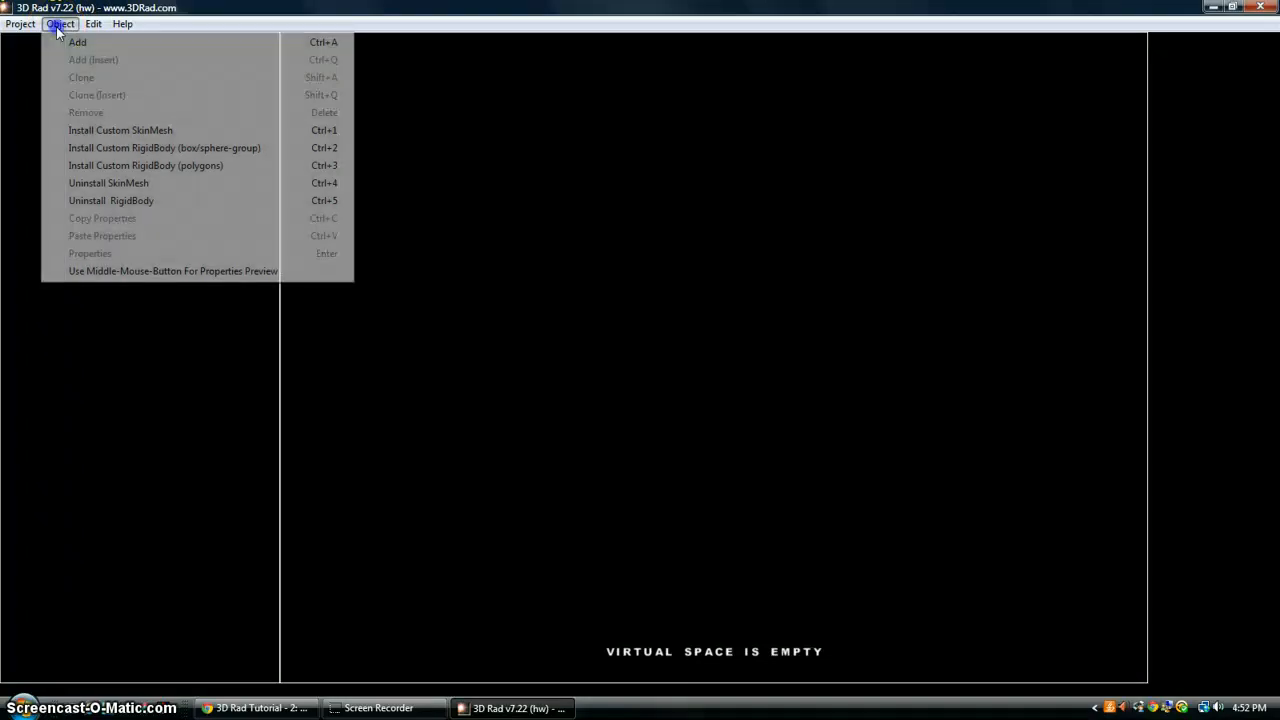
pyautogui.click(117, 45)
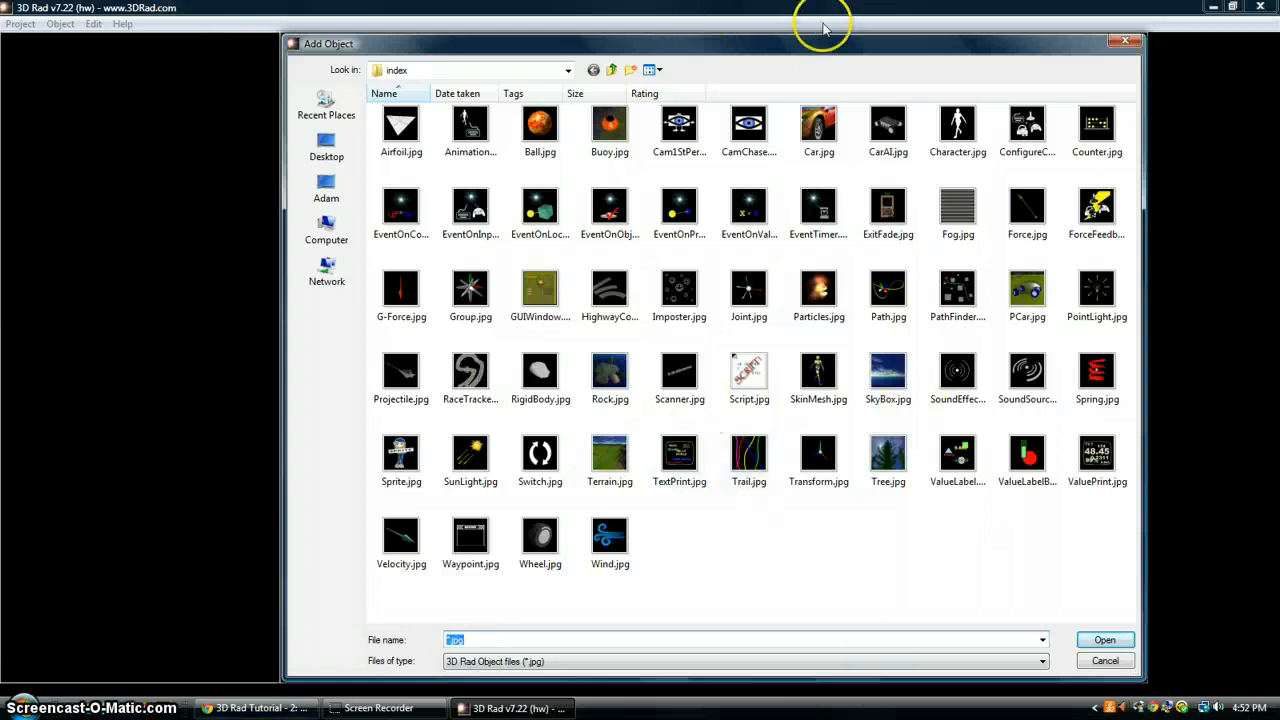
pyautogui.click(540, 370)
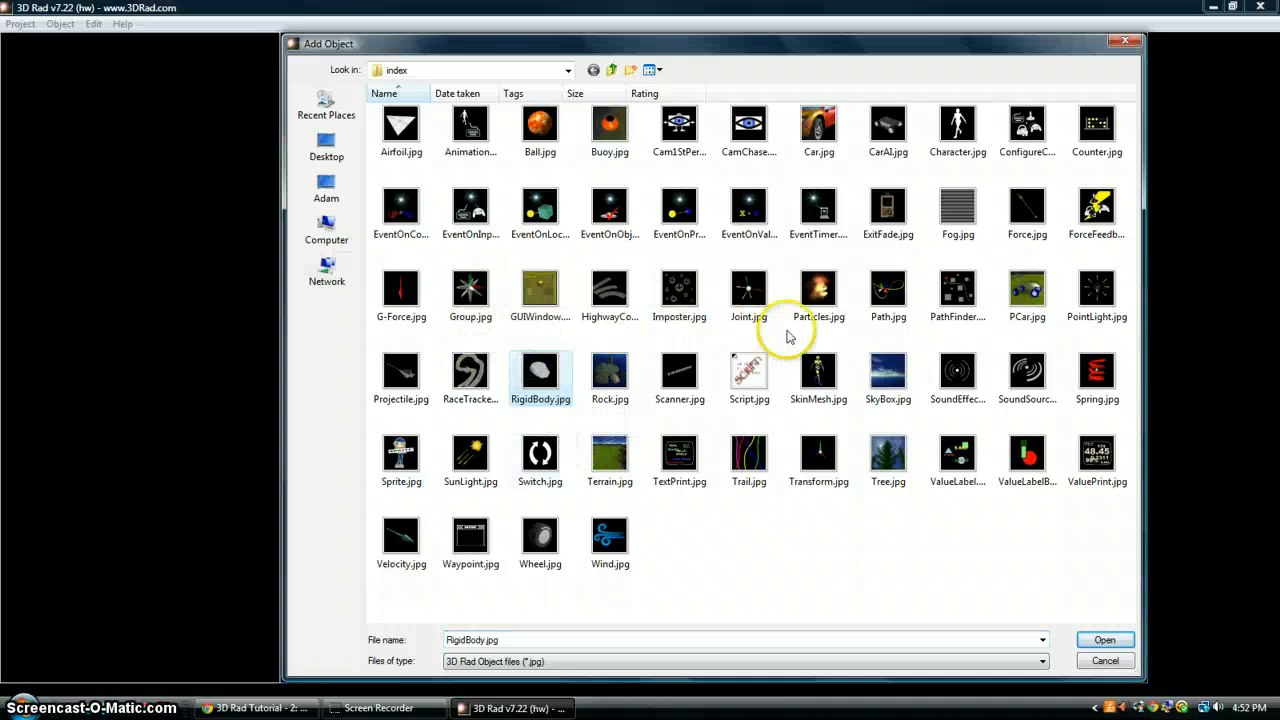
pyautogui.click(1103, 643)
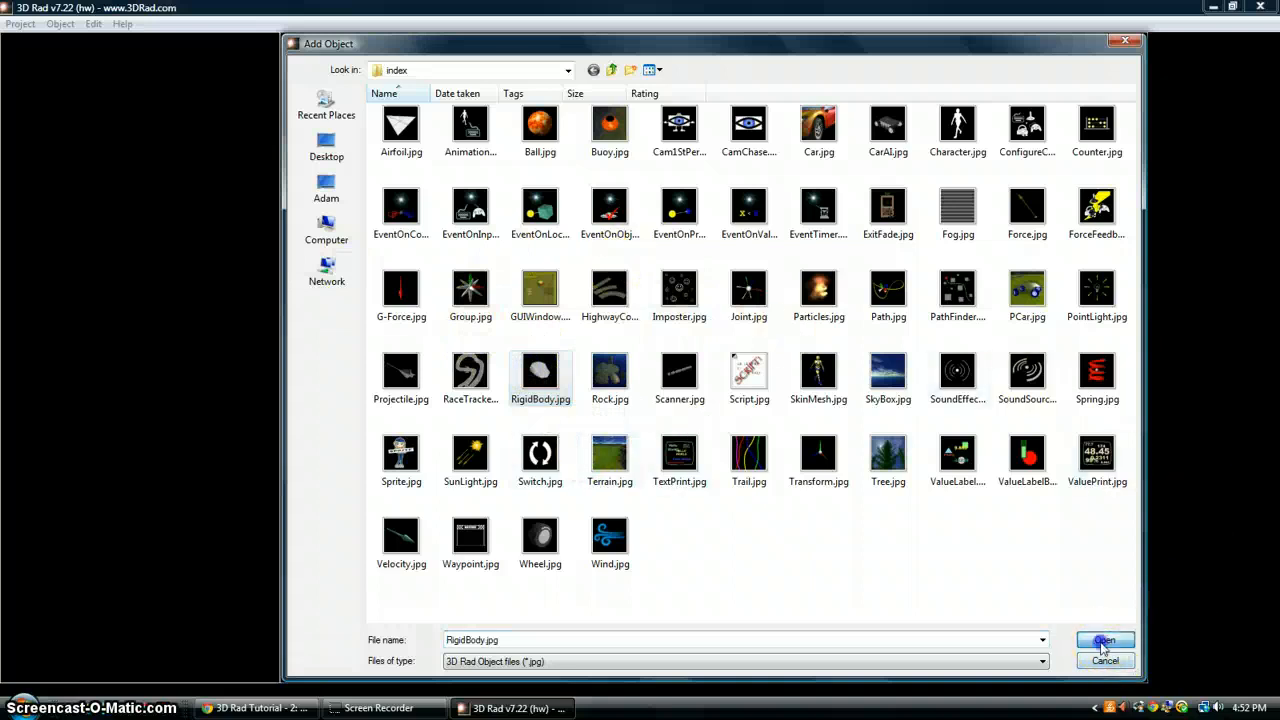
# Change the rigid body's element from the boulder to Platform100m in its properties
pyautogui.moveTo(743, 360); pyautogui.dragTo(498, 242)
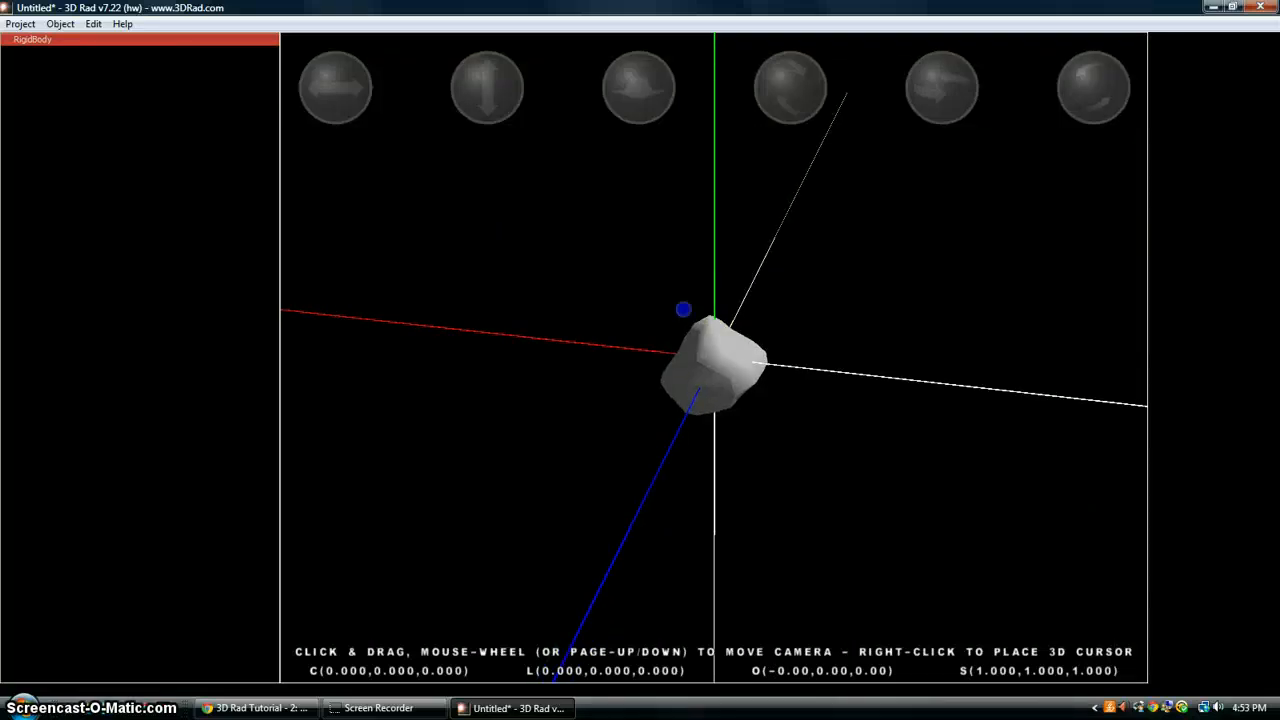
pyautogui.moveTo(680, 309); pyautogui.dragTo(684, 446)
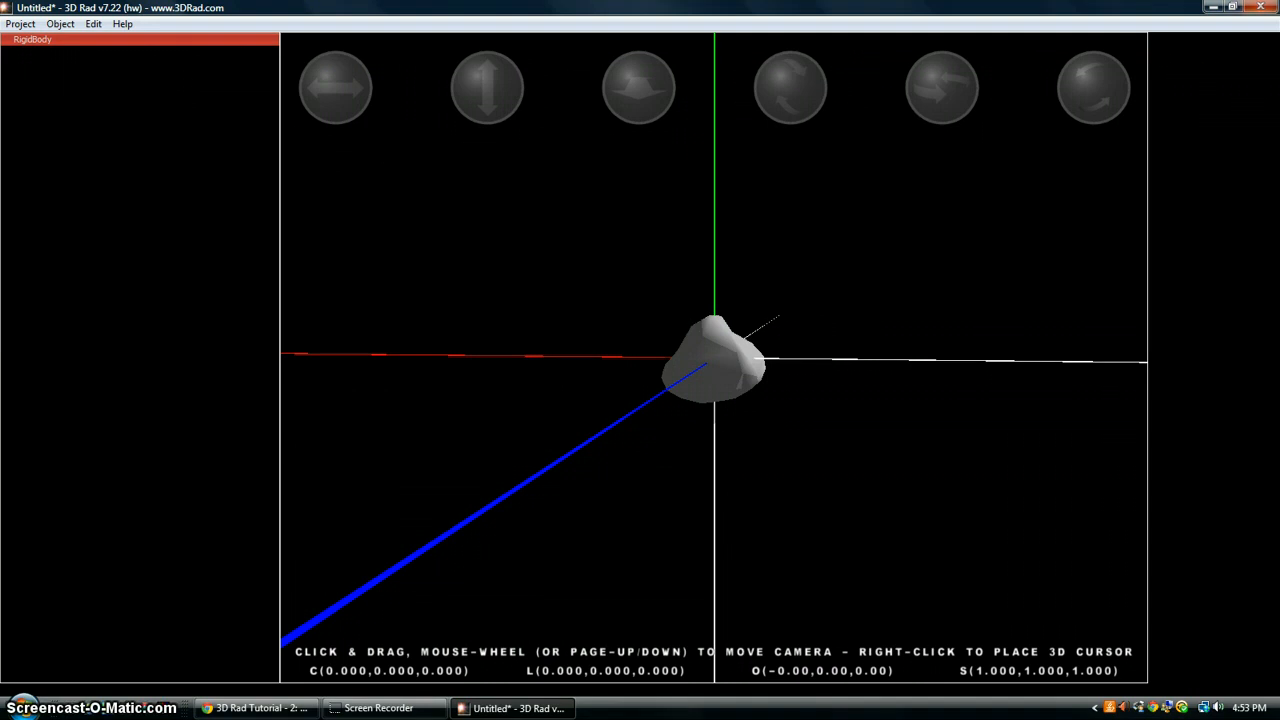
pyautogui.doubleClick(143, 40)
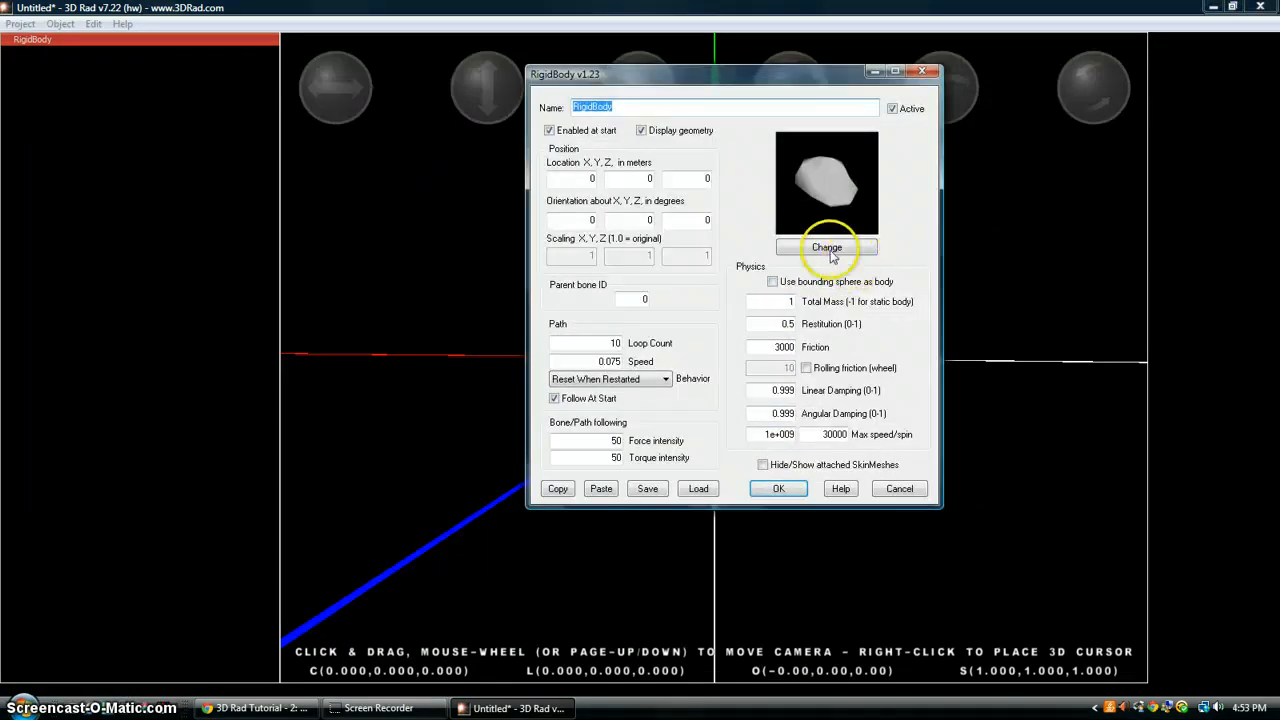
pyautogui.click(827, 247)
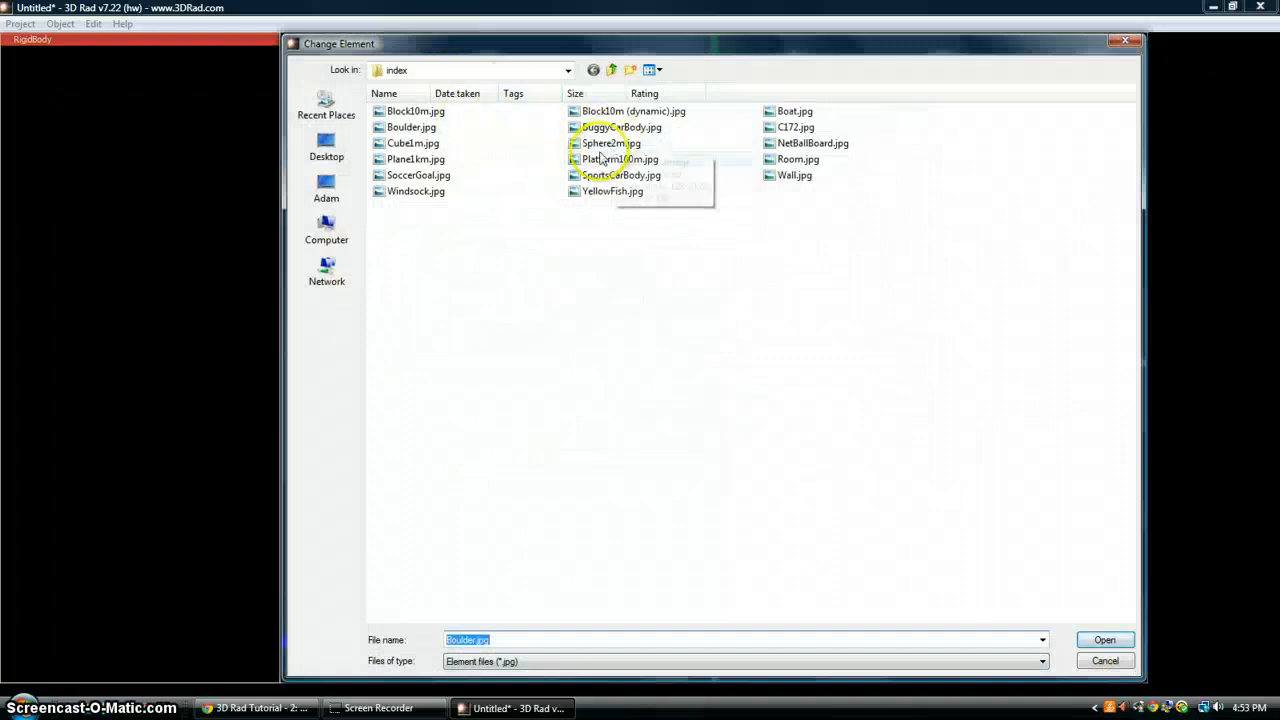
pyautogui.click(598, 160)
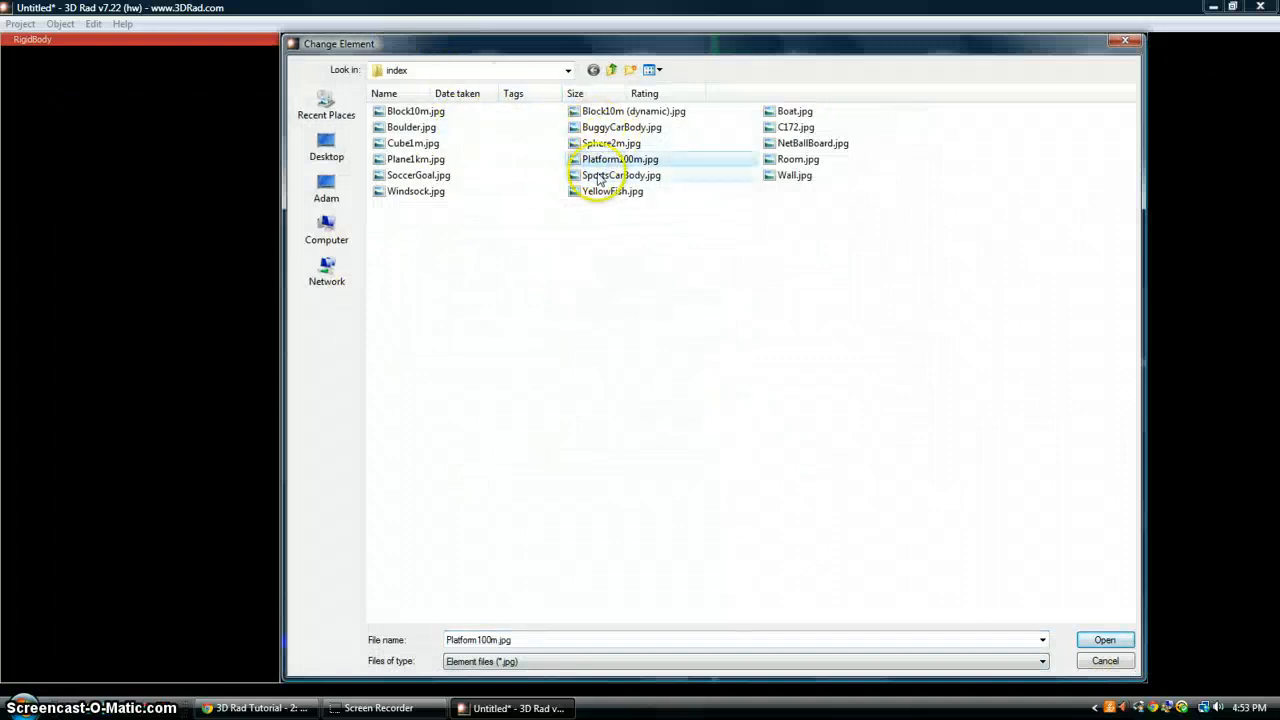
pyautogui.moveTo(428, 50); pyautogui.dragTo(203, 65)
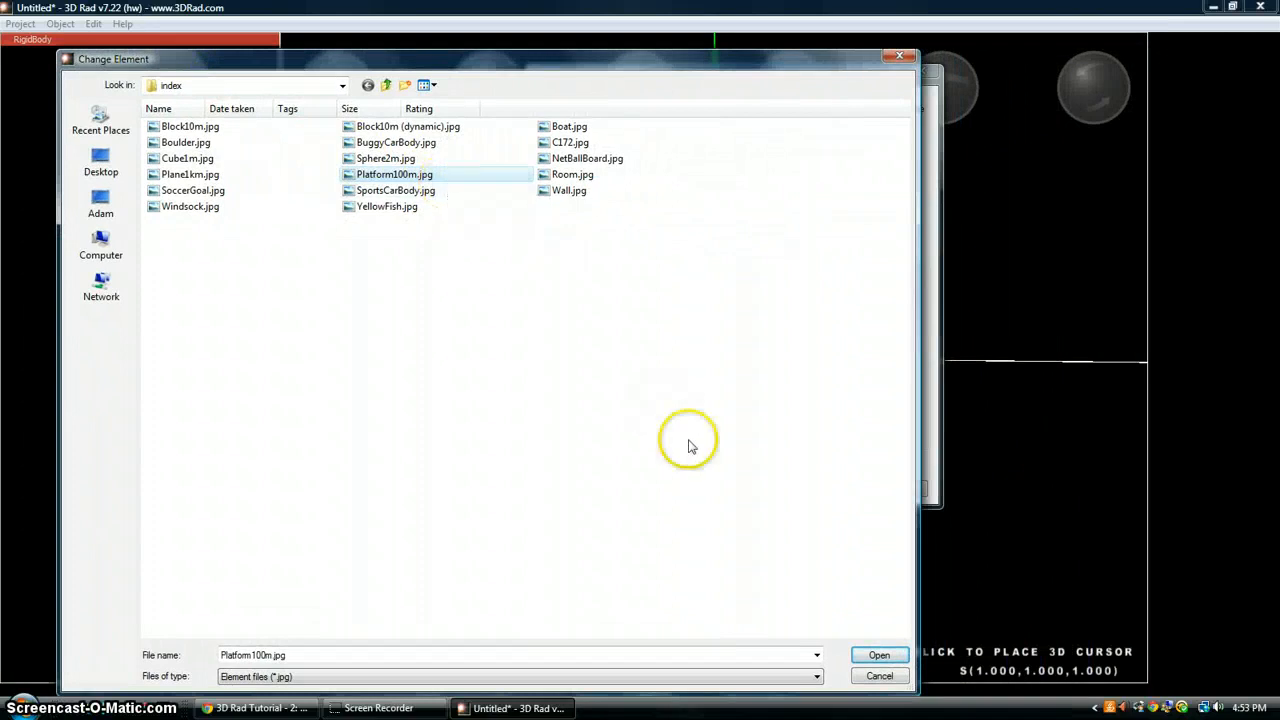
pyautogui.click(859, 655)
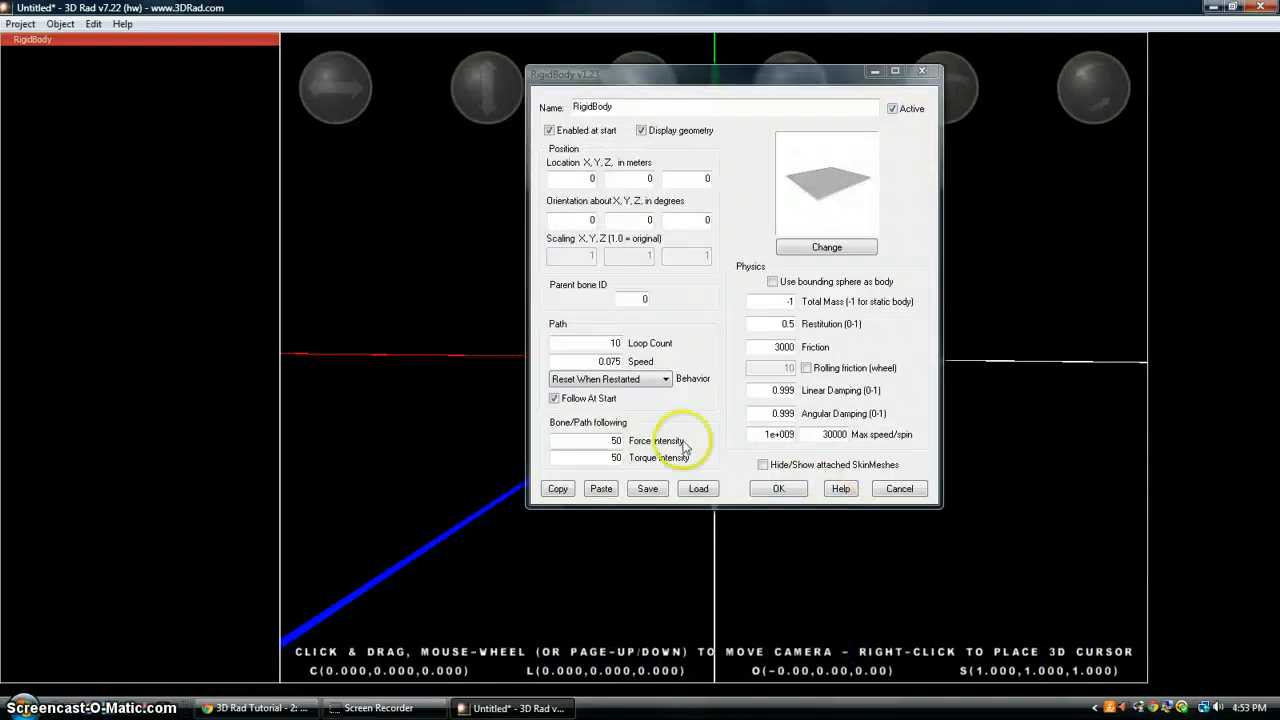
pyautogui.click(772, 489)
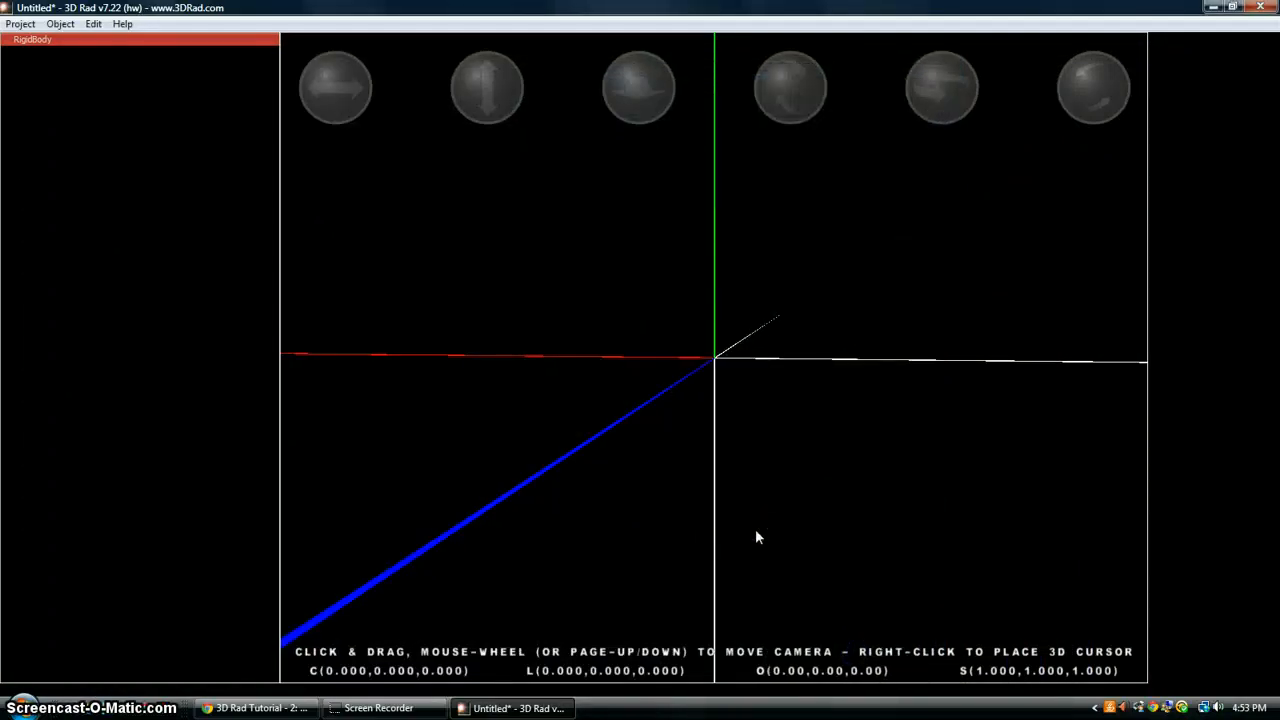
# Add a Car object to the project
pyautogui.click(88, 24)
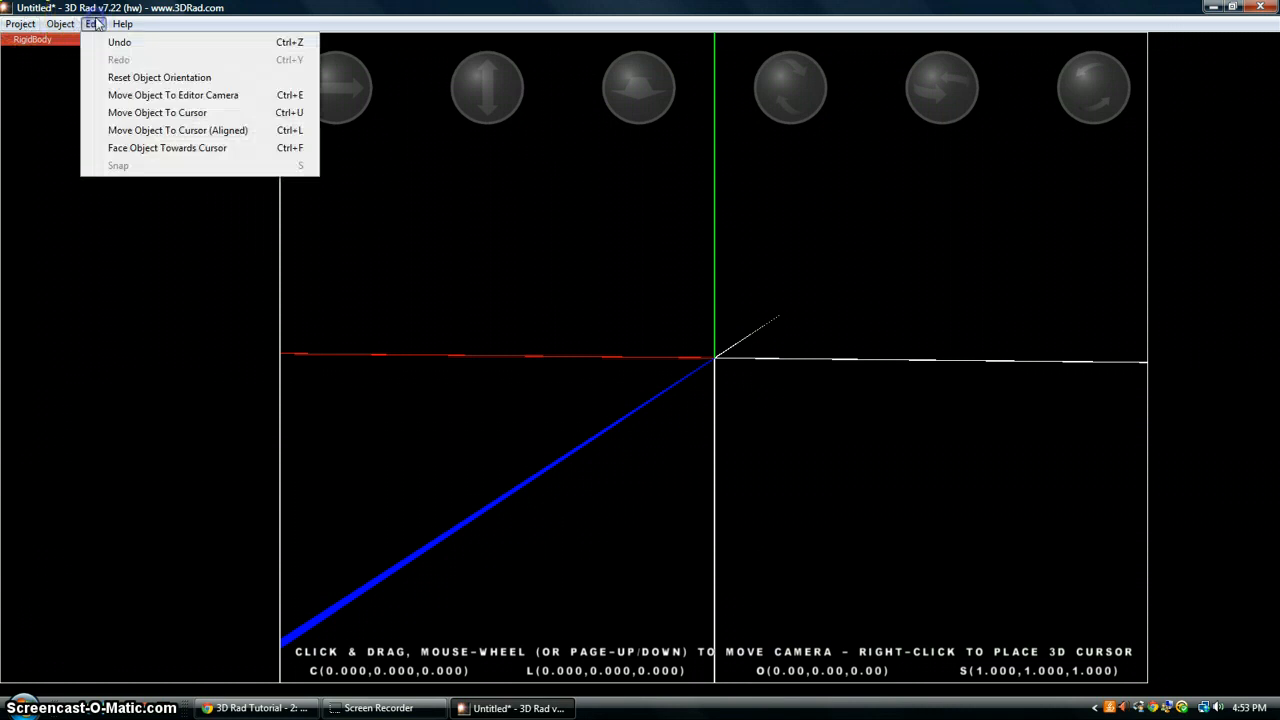
pyautogui.click(70, 42)
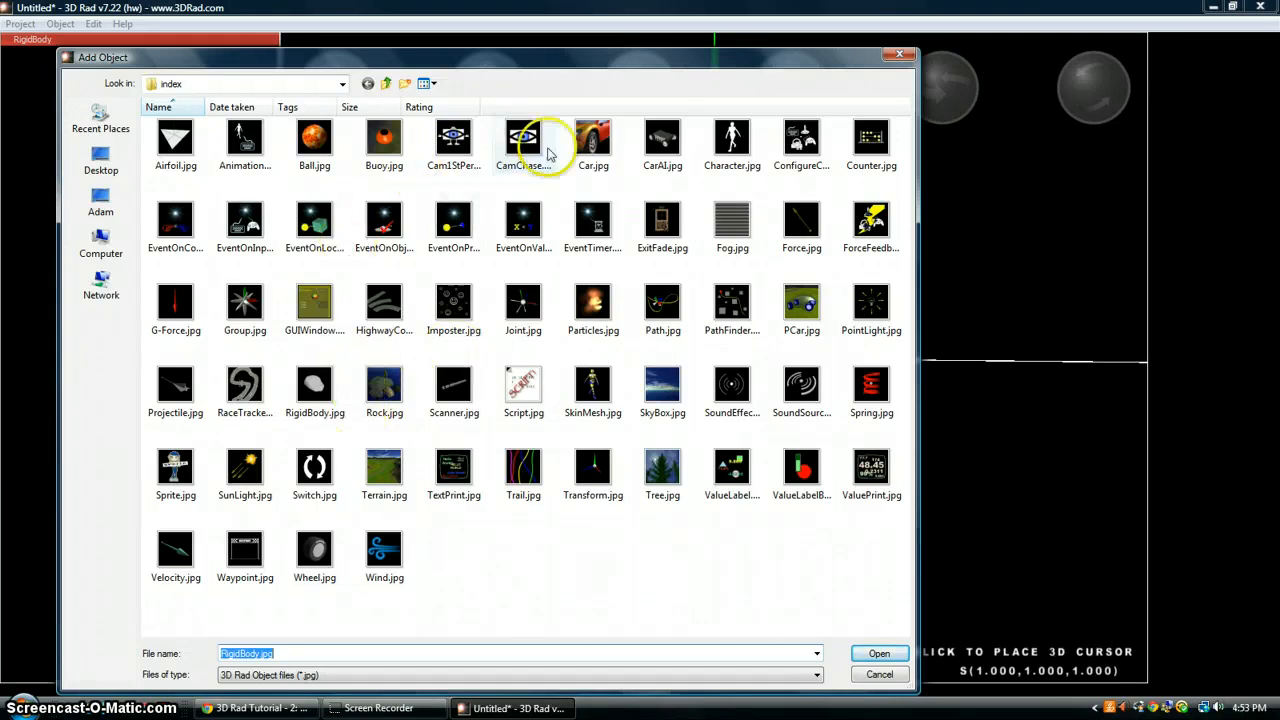
pyautogui.click(591, 150)
pyautogui.click(879, 654)
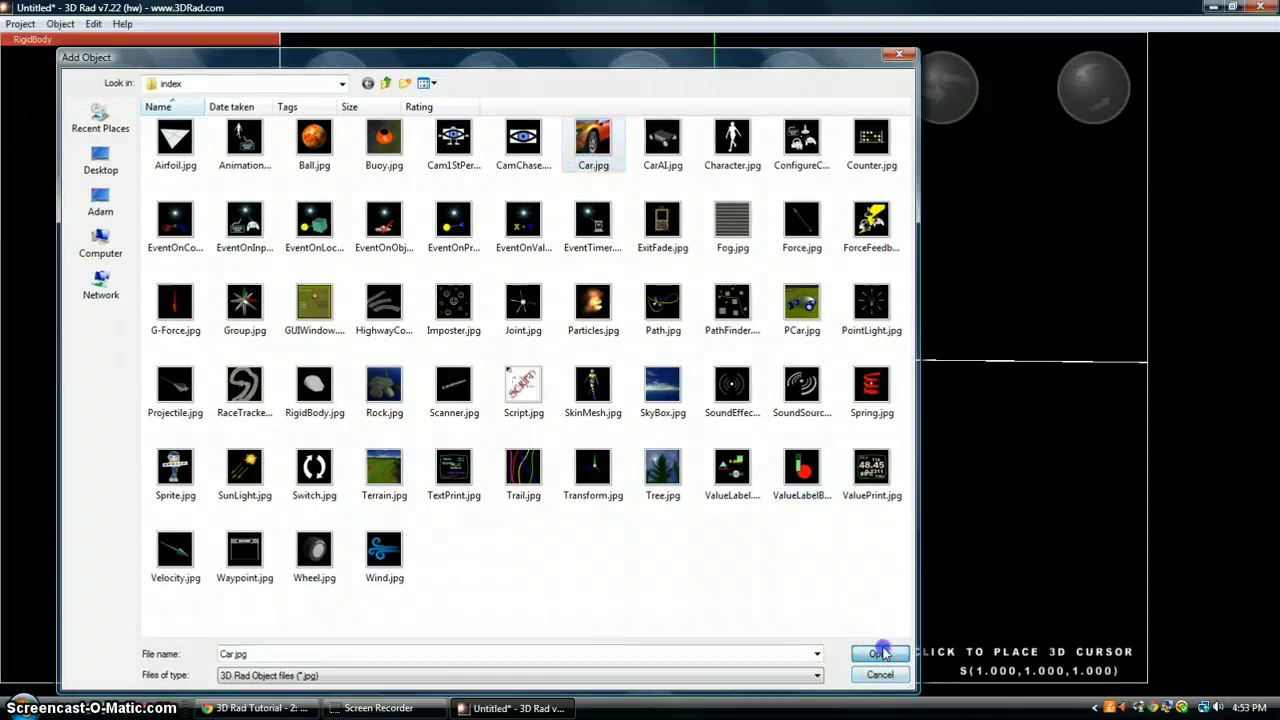
# Raise the car straight up above the platform to a height of about 2.39 m
pyautogui.click(62, 39)
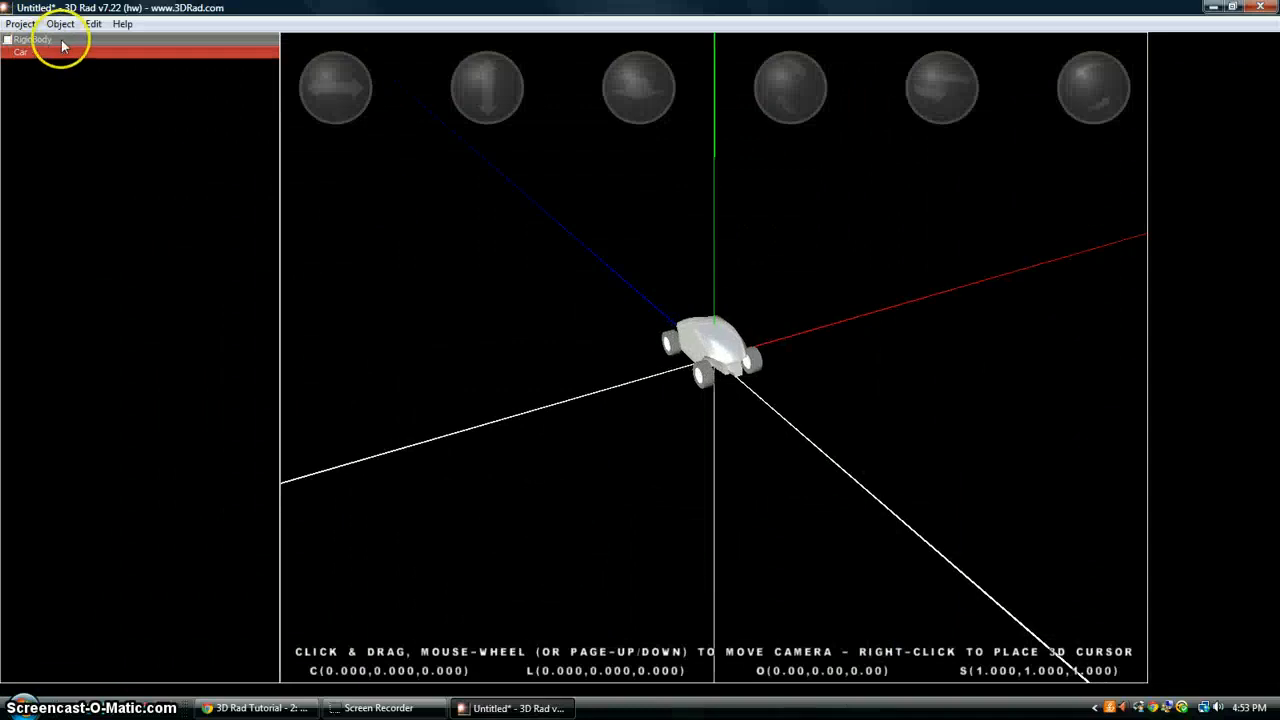
pyautogui.click(71, 51)
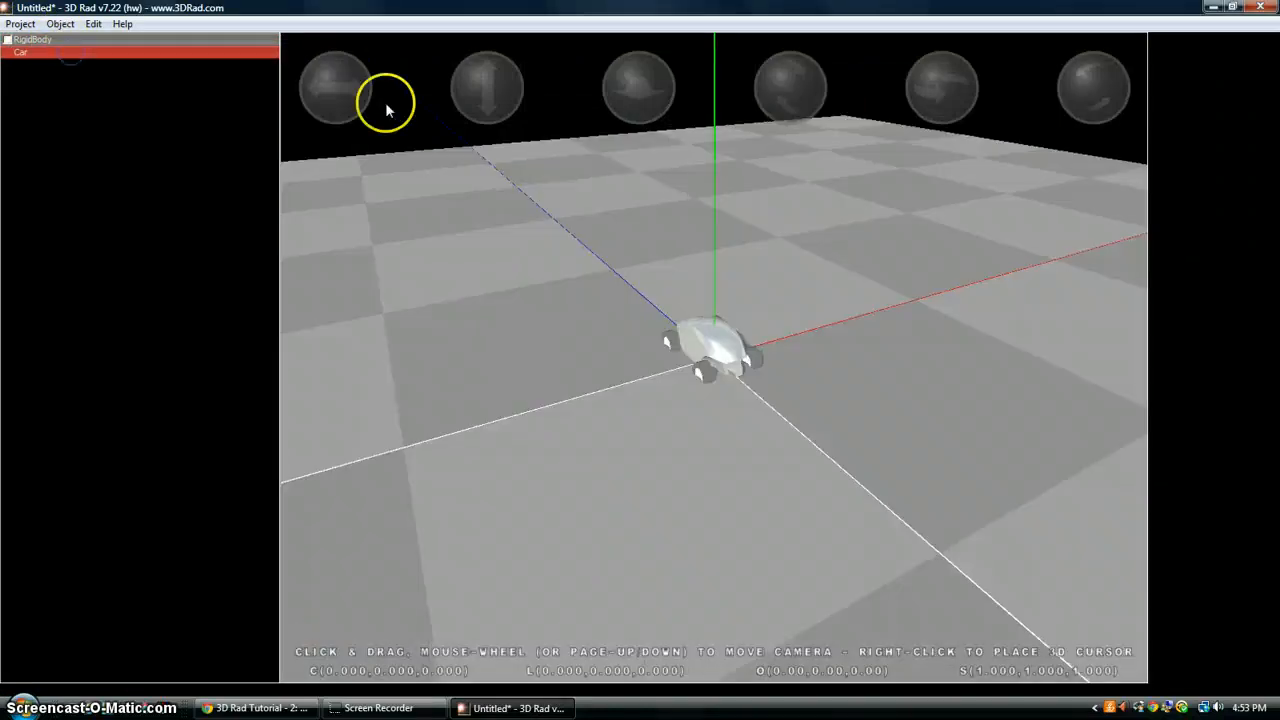
pyautogui.moveTo(763, 348); pyautogui.dragTo(891, 317)
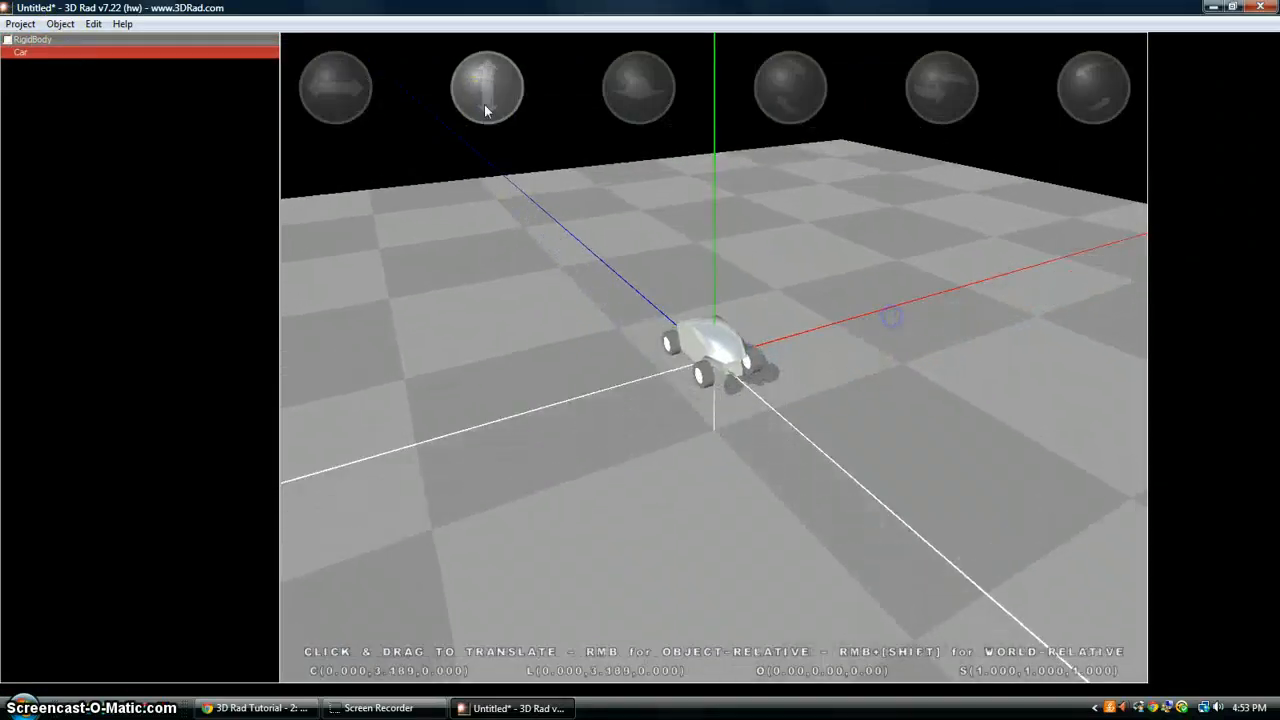
pyautogui.moveTo(485, 110)
pyautogui.mouseDown()
pyautogui.moveTo(694, 394)
pyautogui.moveTo(709, 440)
pyautogui.moveTo(792, 427)
pyautogui.moveTo(786, 500)
pyautogui.moveTo(836, 494)
pyautogui.mouseUp()
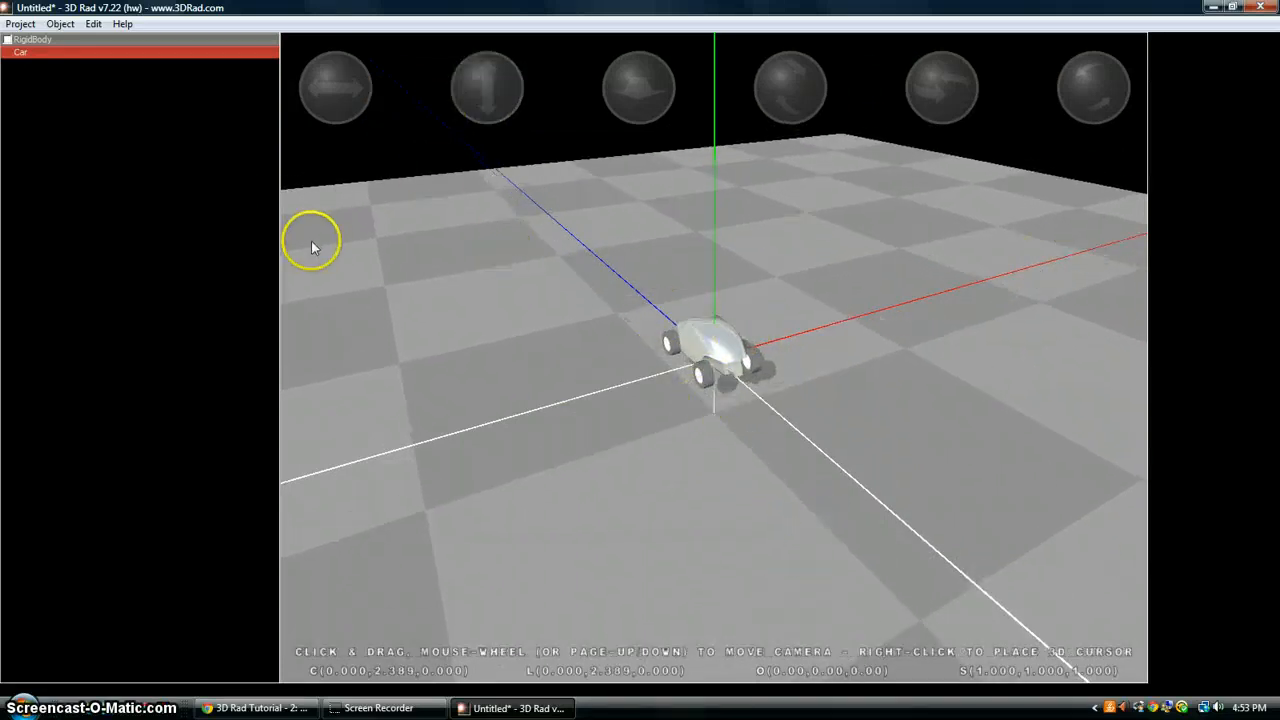
# Add a G-Force object to the project and review its properties without changing them
pyautogui.click(61, 23)
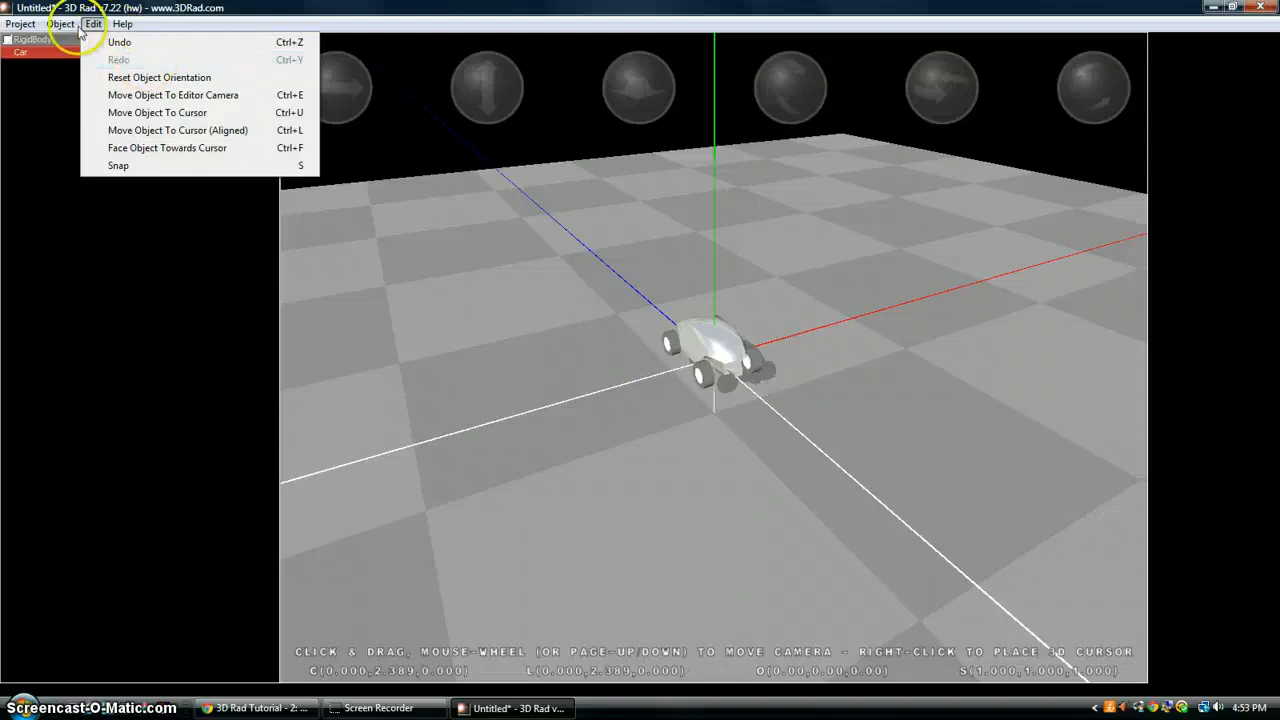
pyautogui.click(78, 44)
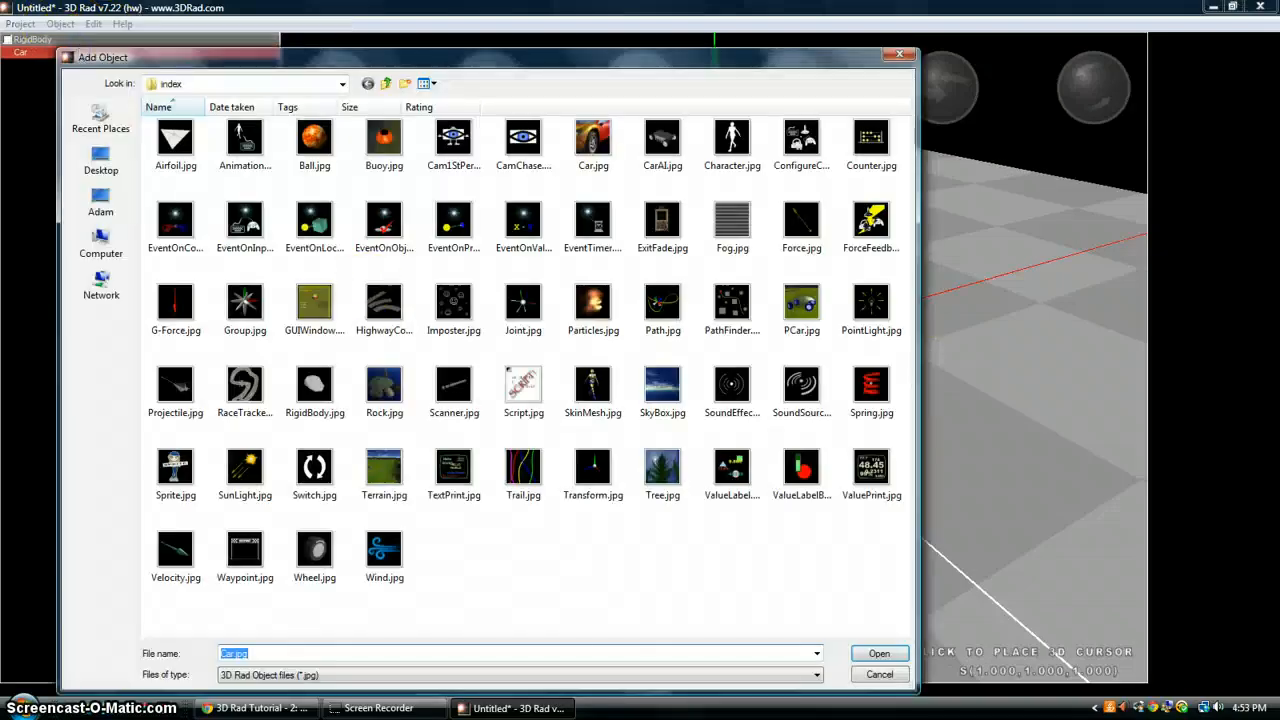
pyautogui.click(168, 305)
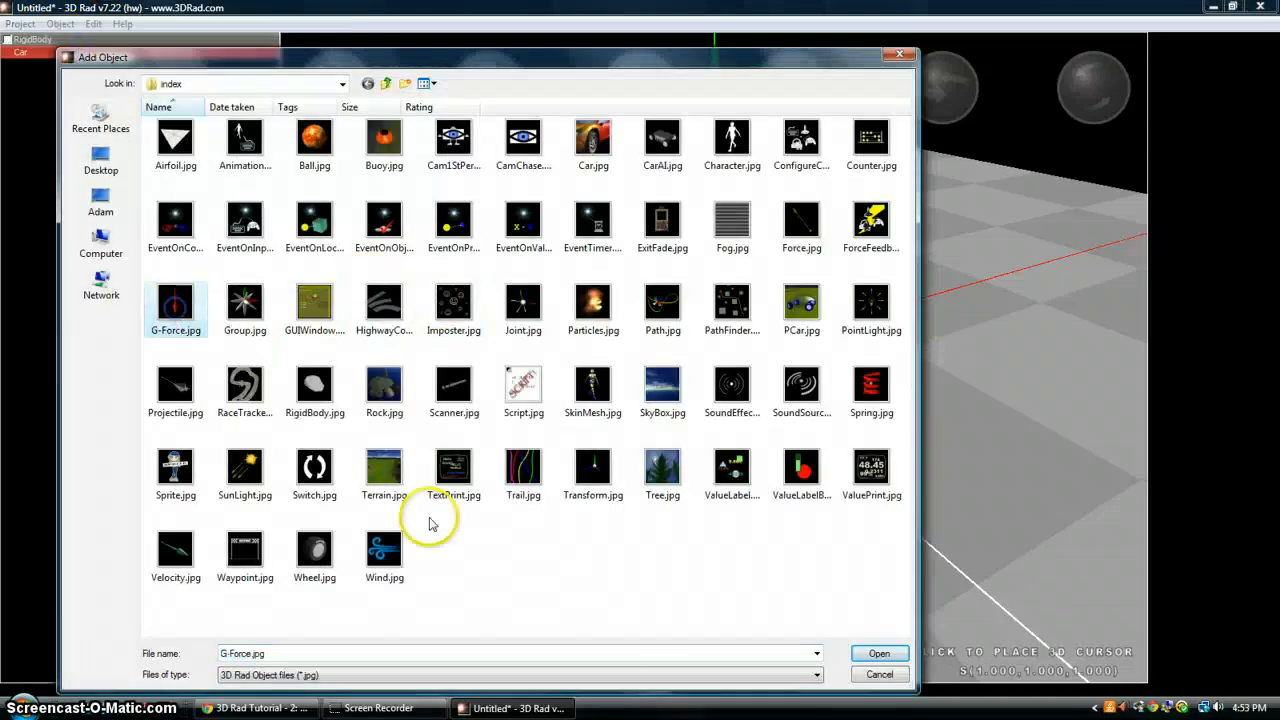
pyautogui.click(882, 656)
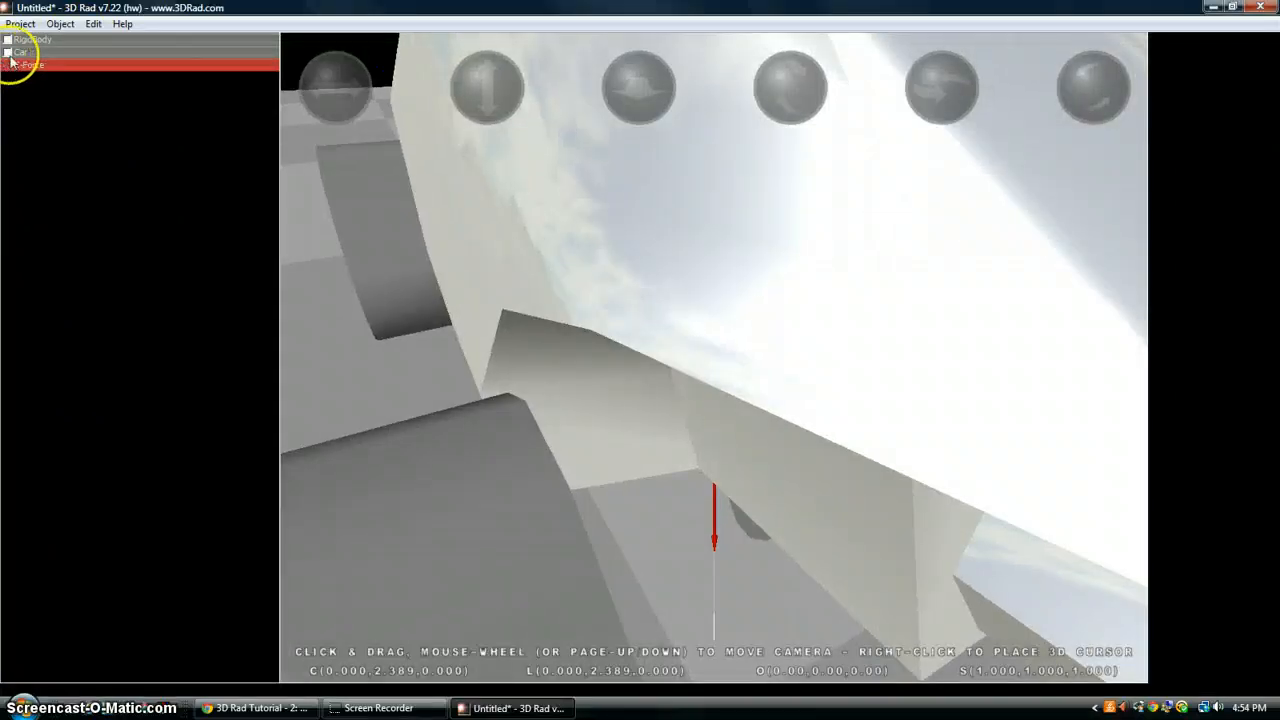
pyautogui.doubleClick(138, 66)
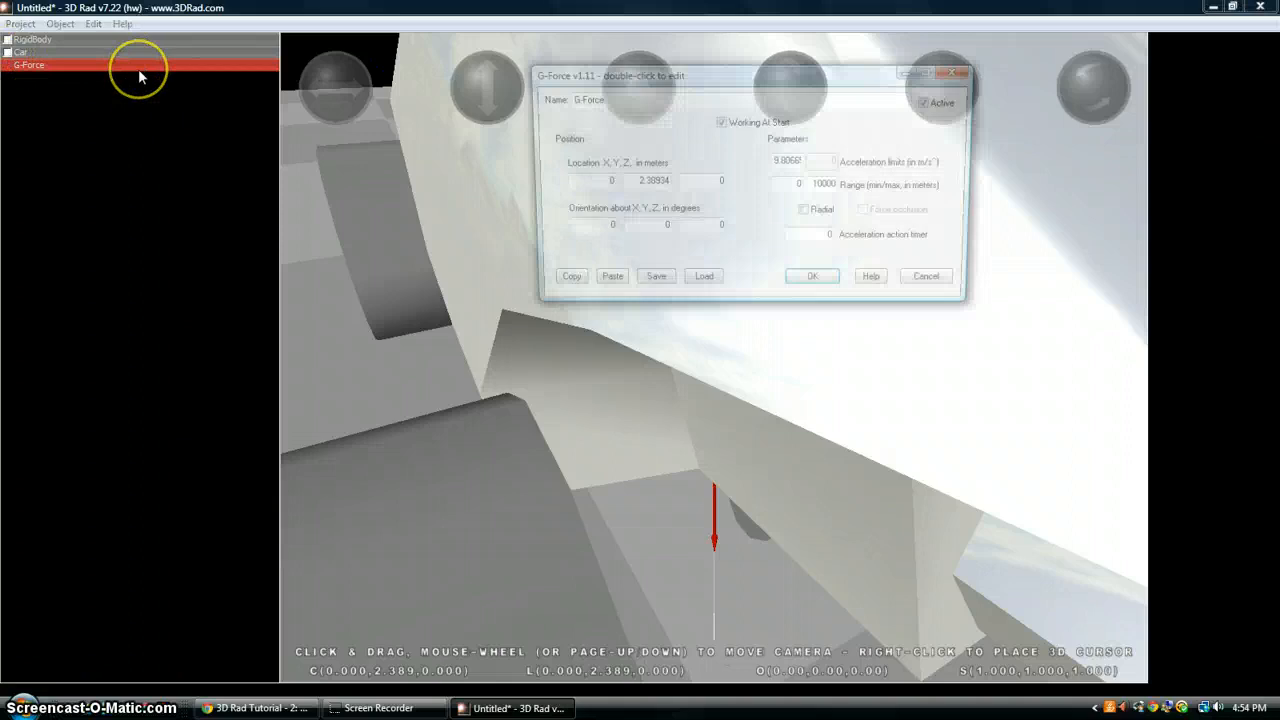
pyautogui.press('Escape')
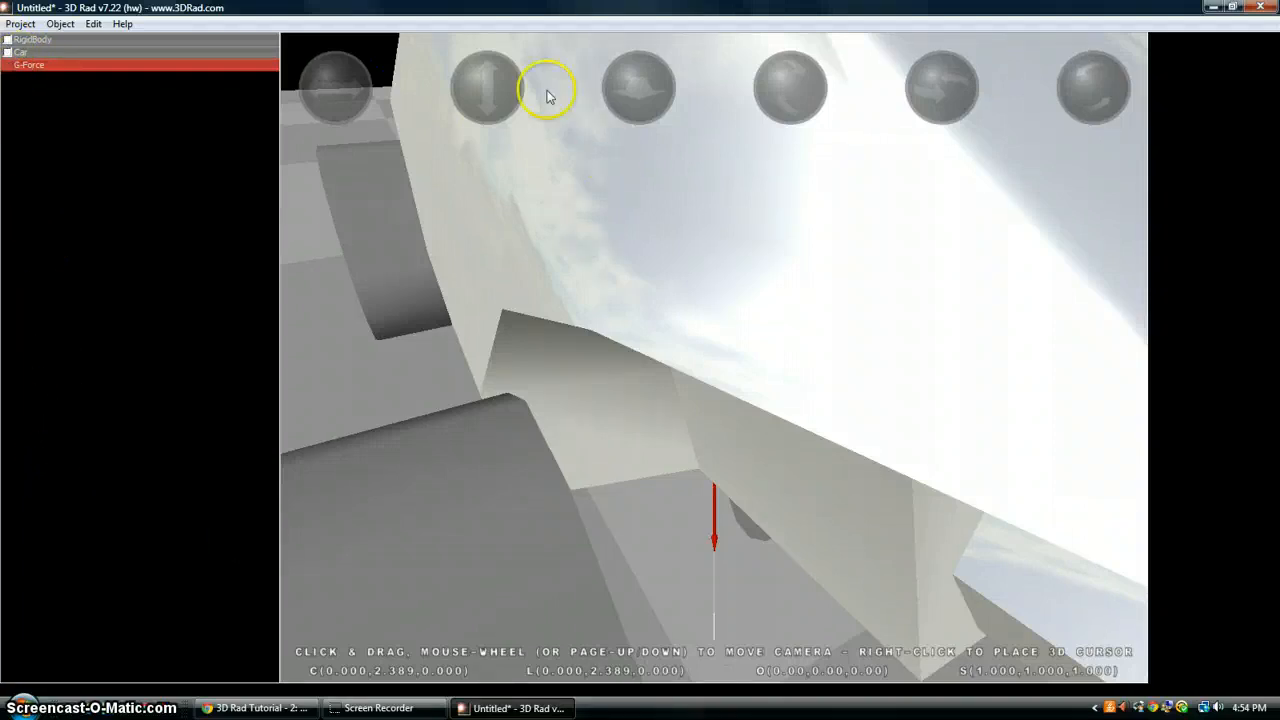
# Link the Car to the G-Force object in the object list
pyautogui.scroll(-10, 349, 209)
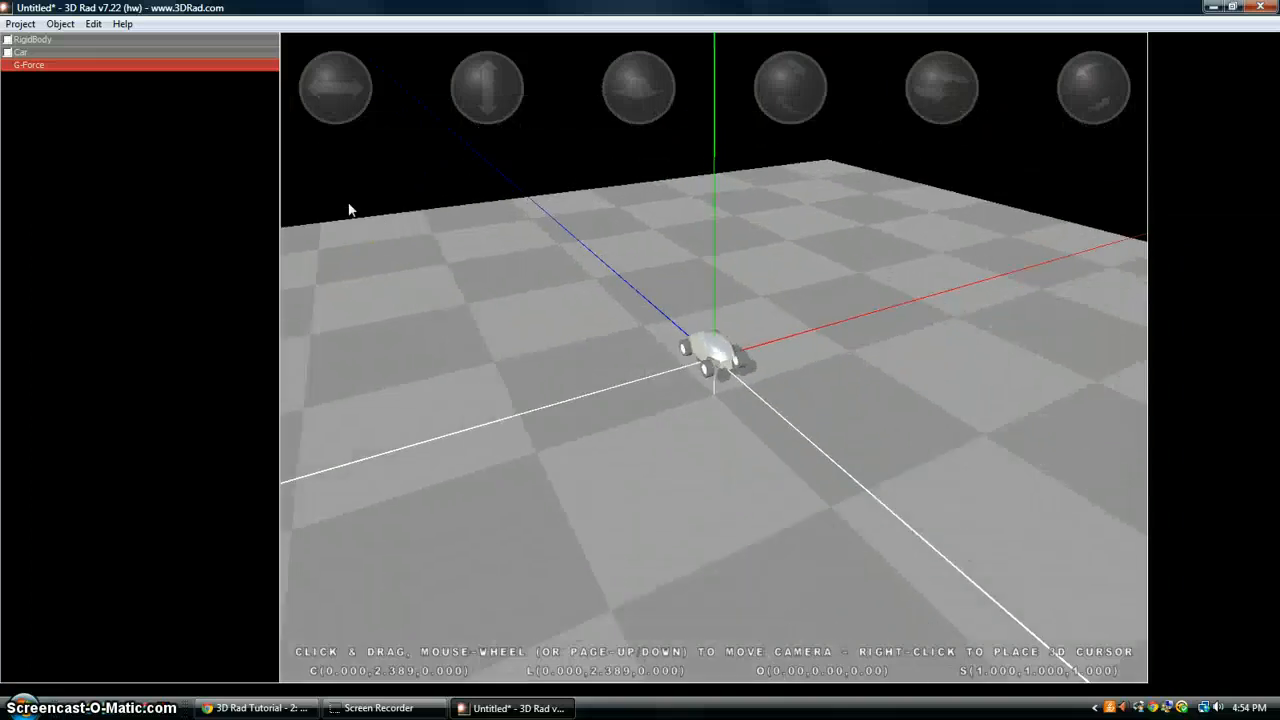
pyautogui.scroll(4, 350, 209)
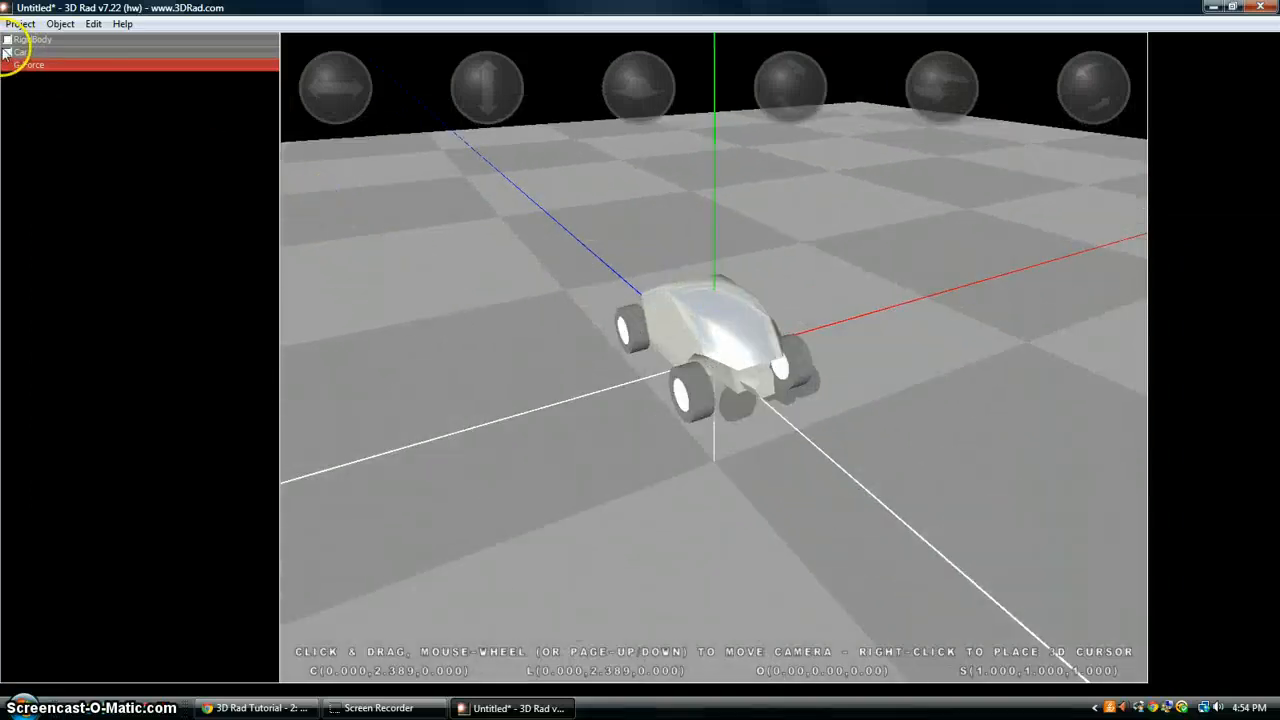
pyautogui.click(44, 60)
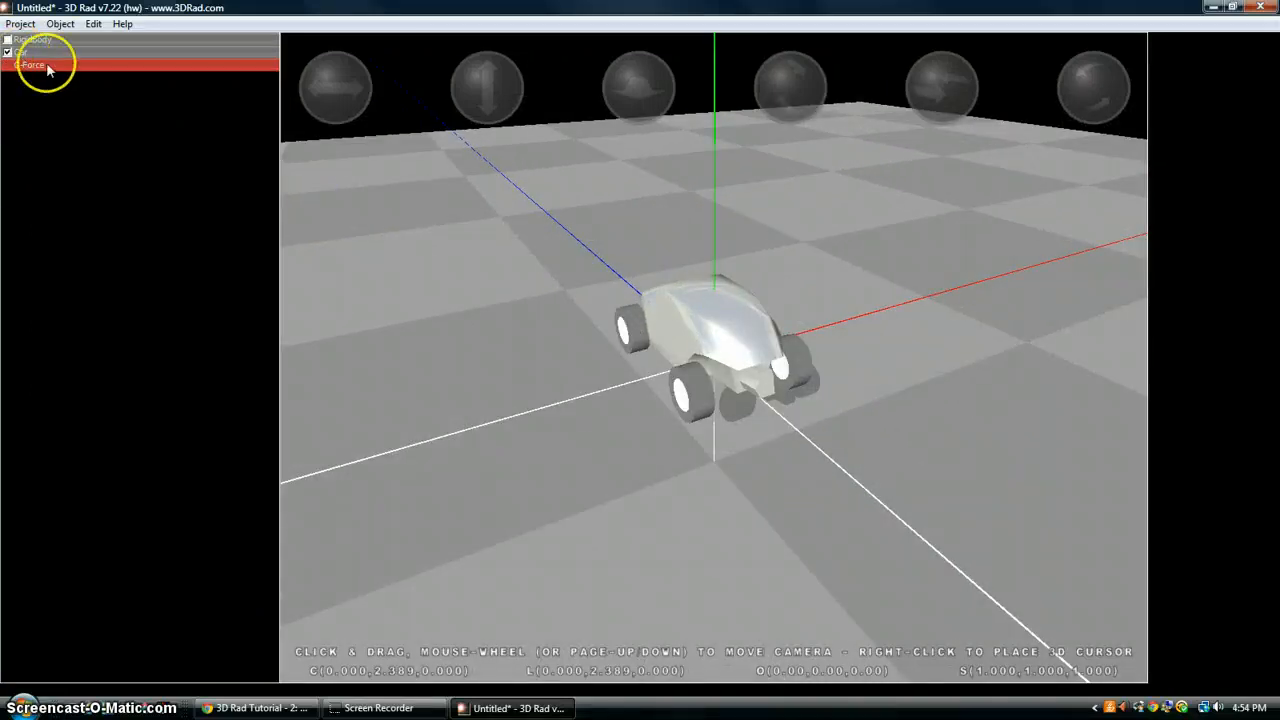
# Select the Car object and test-run the project with only G-Force linked to it, stopping the run at the end
pyautogui.scroll(-3, 46, 60)
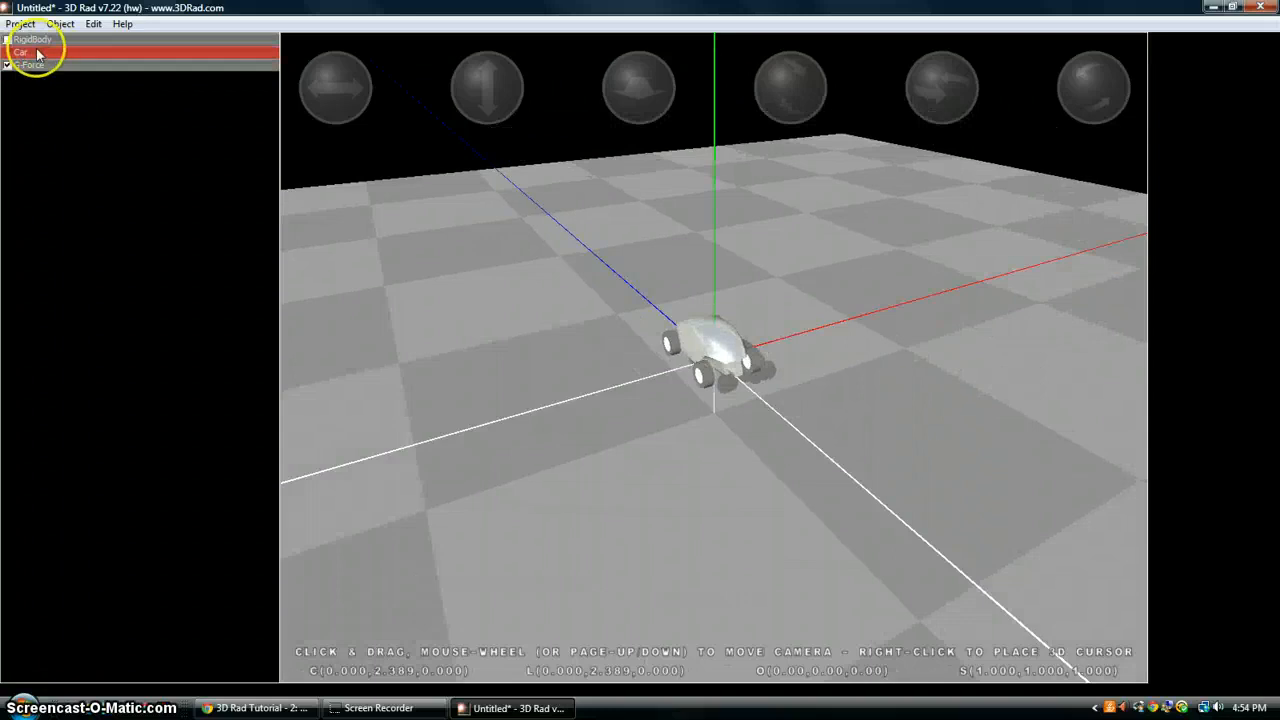
pyautogui.click(20, 52)
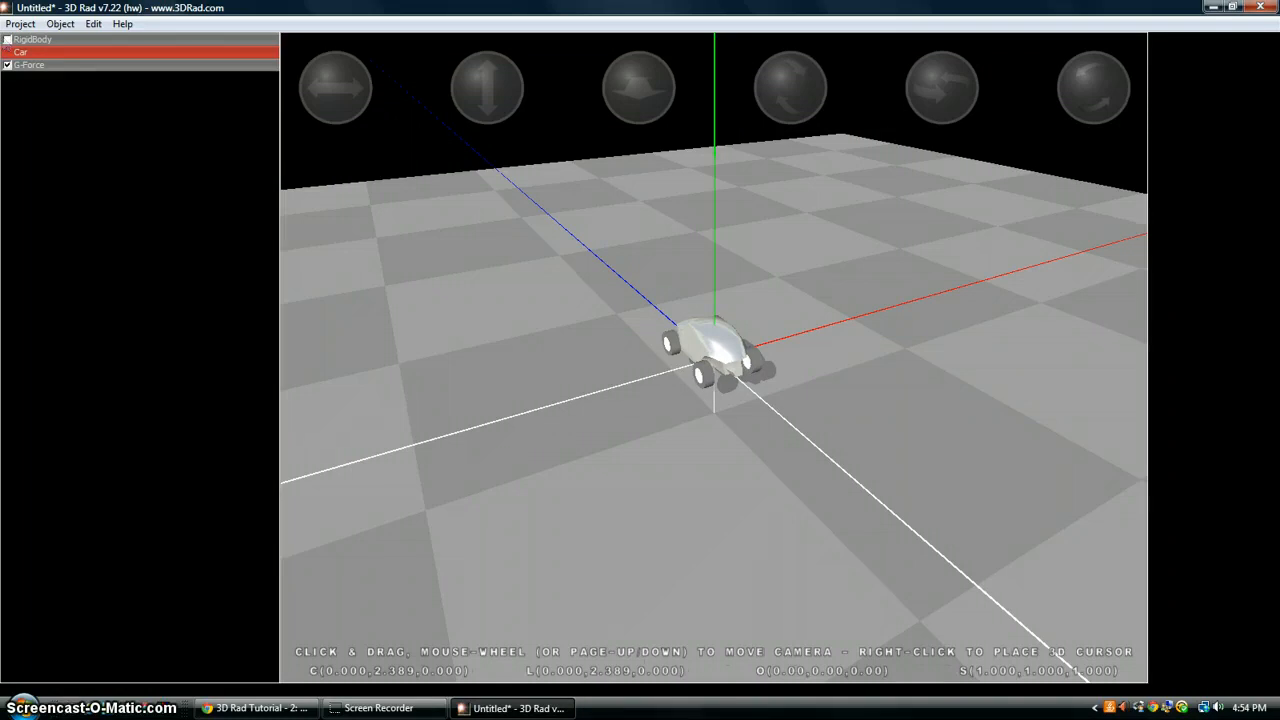
pyautogui.click(21, 24)
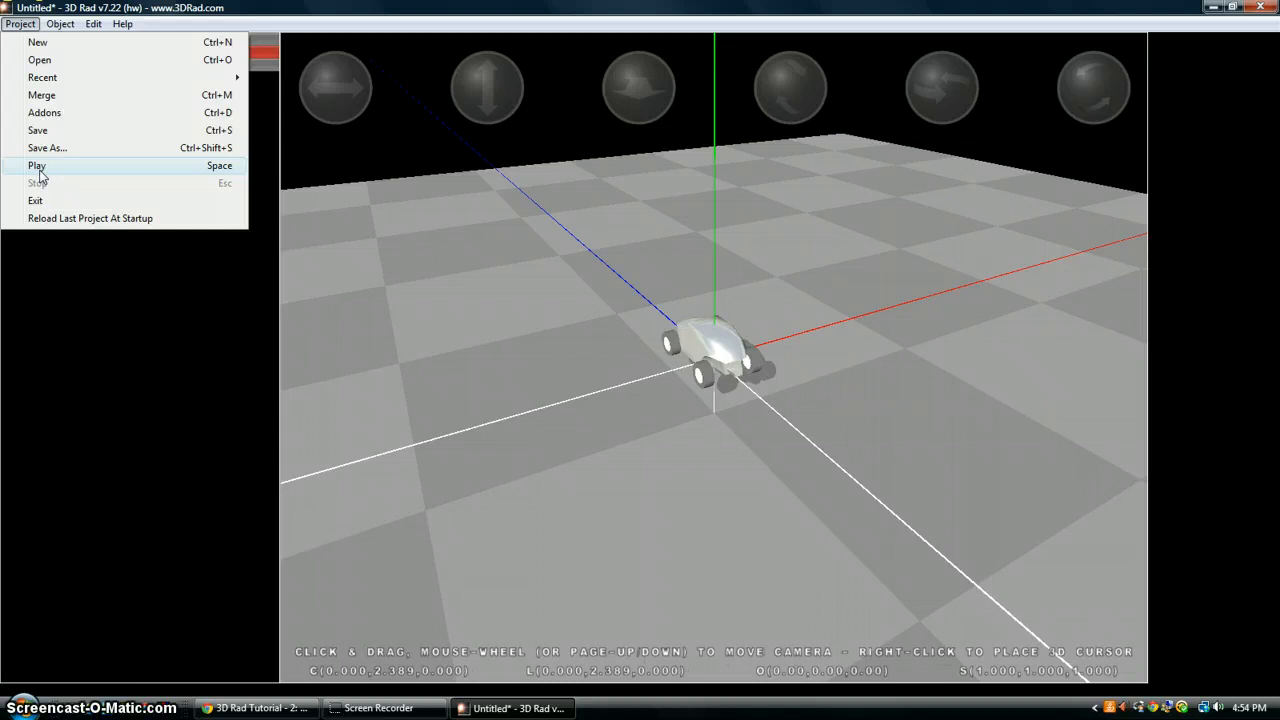
pyautogui.click(39, 169)
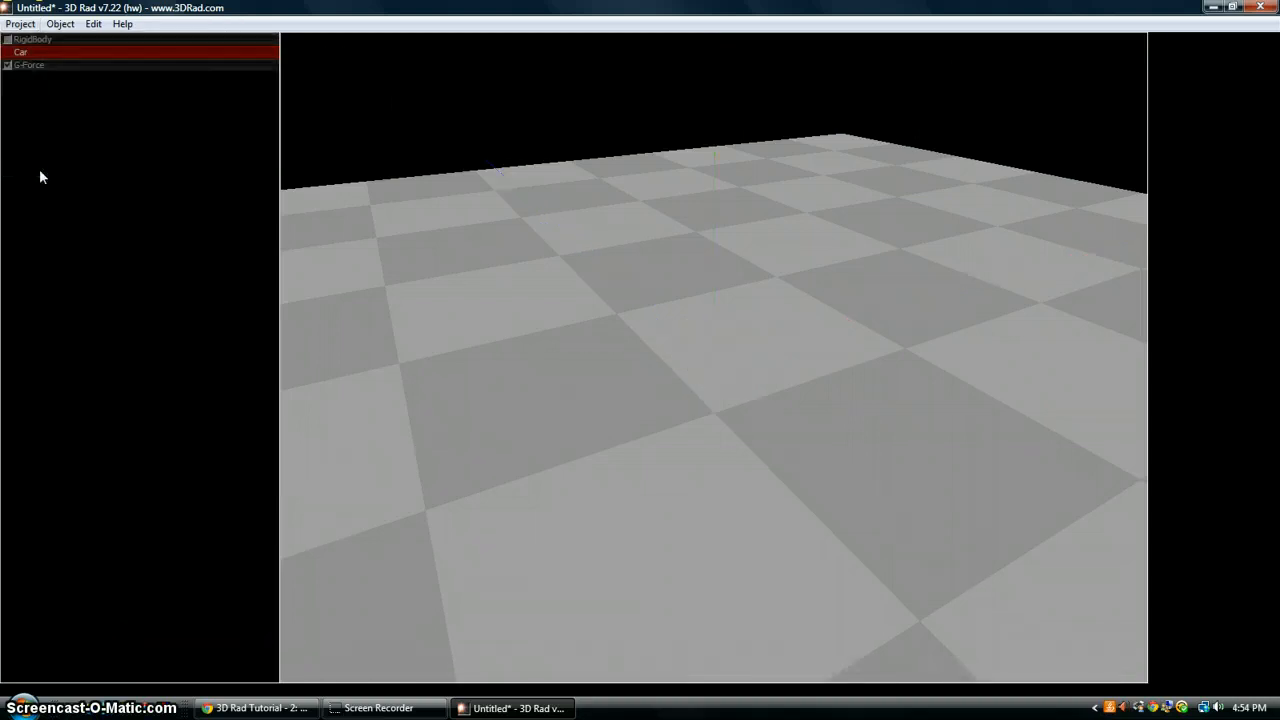
pyautogui.click(33, 30)
pyautogui.click(35, 26)
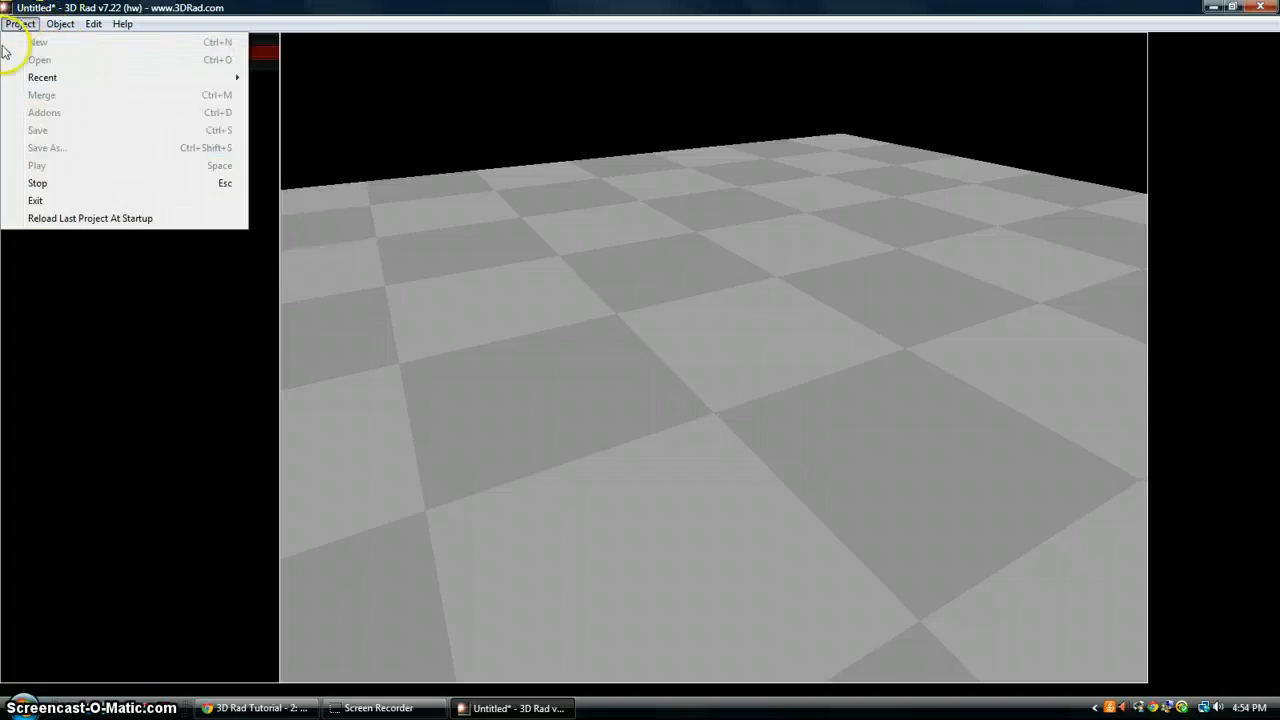
pyautogui.click(37, 183)
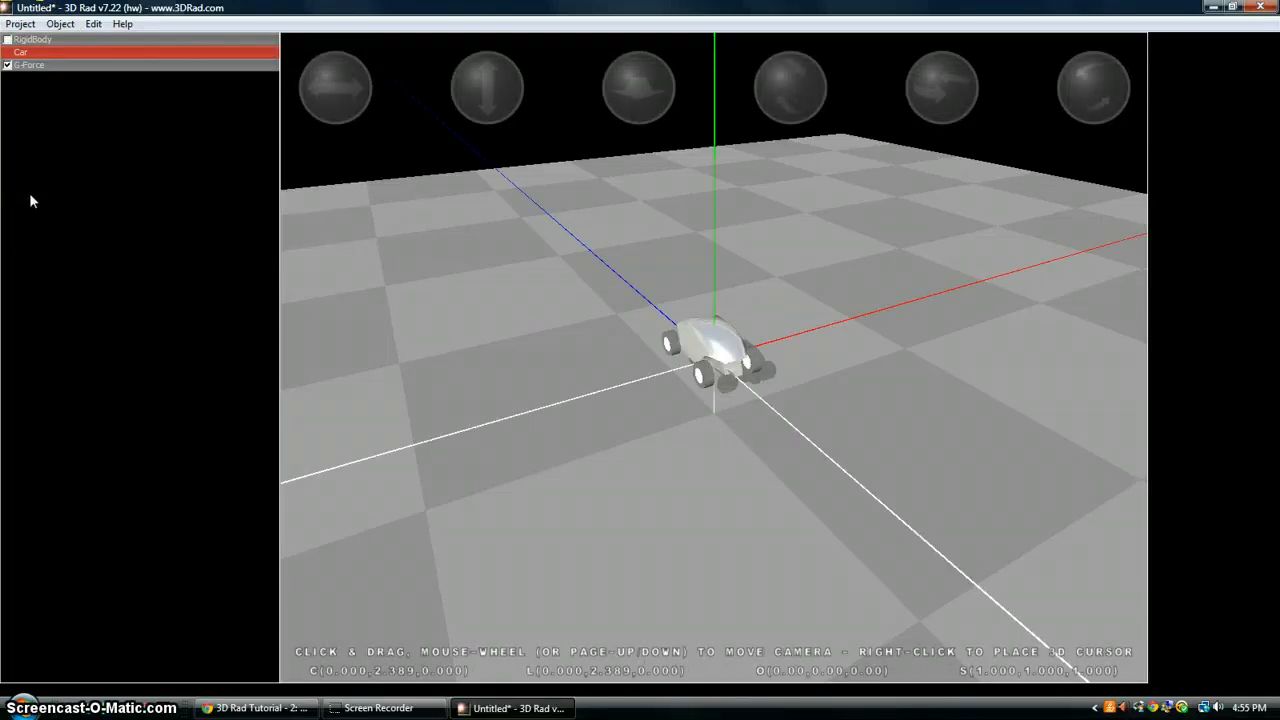
# Link the Car to the RigidBody platform and test-run the project, stopping the run at the end
pyautogui.click(12, 40)
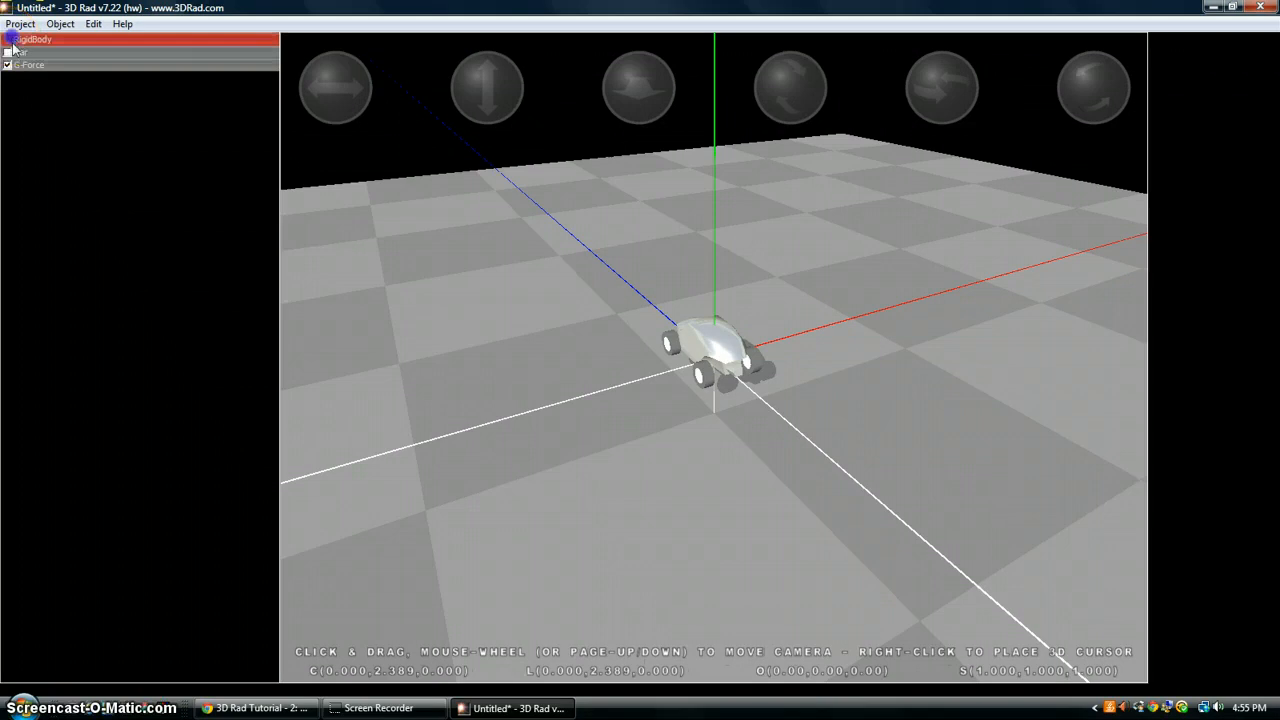
pyautogui.click(20, 24)
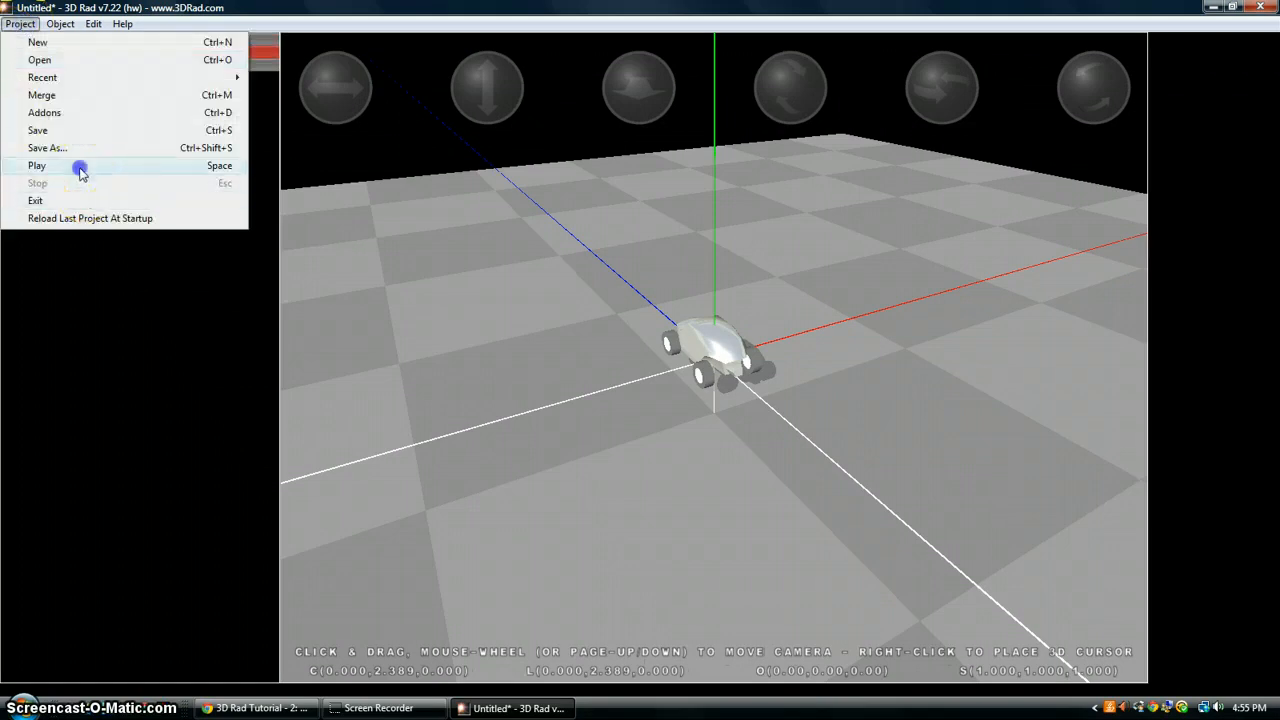
pyautogui.click(80, 168)
pyautogui.click(8, 28)
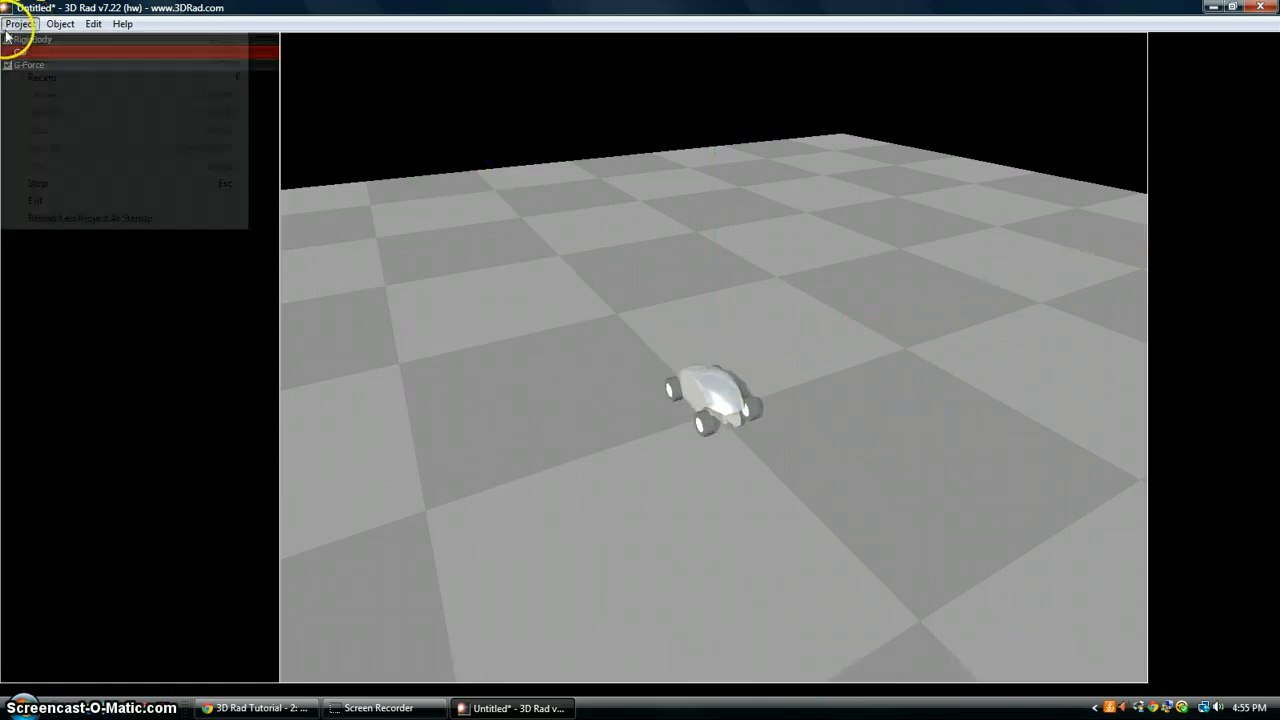
pyautogui.click(45, 184)
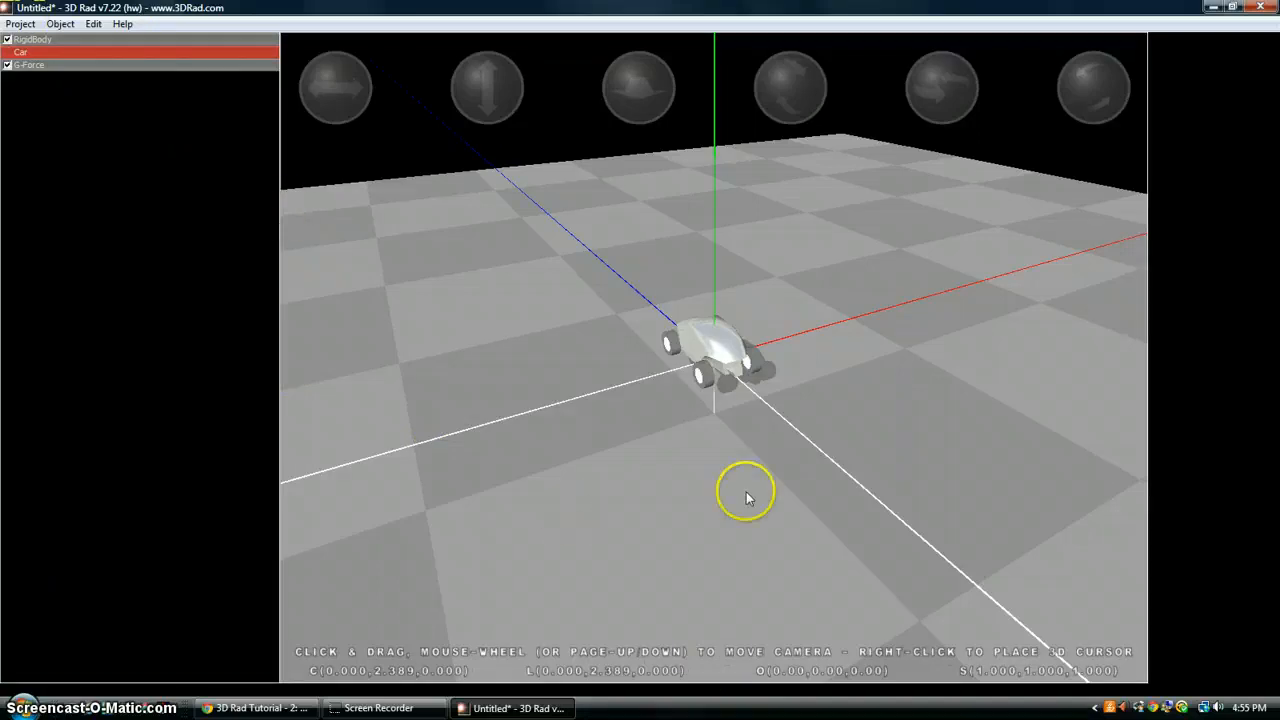
pyautogui.click(60, 24)
pyautogui.click(63, 43)
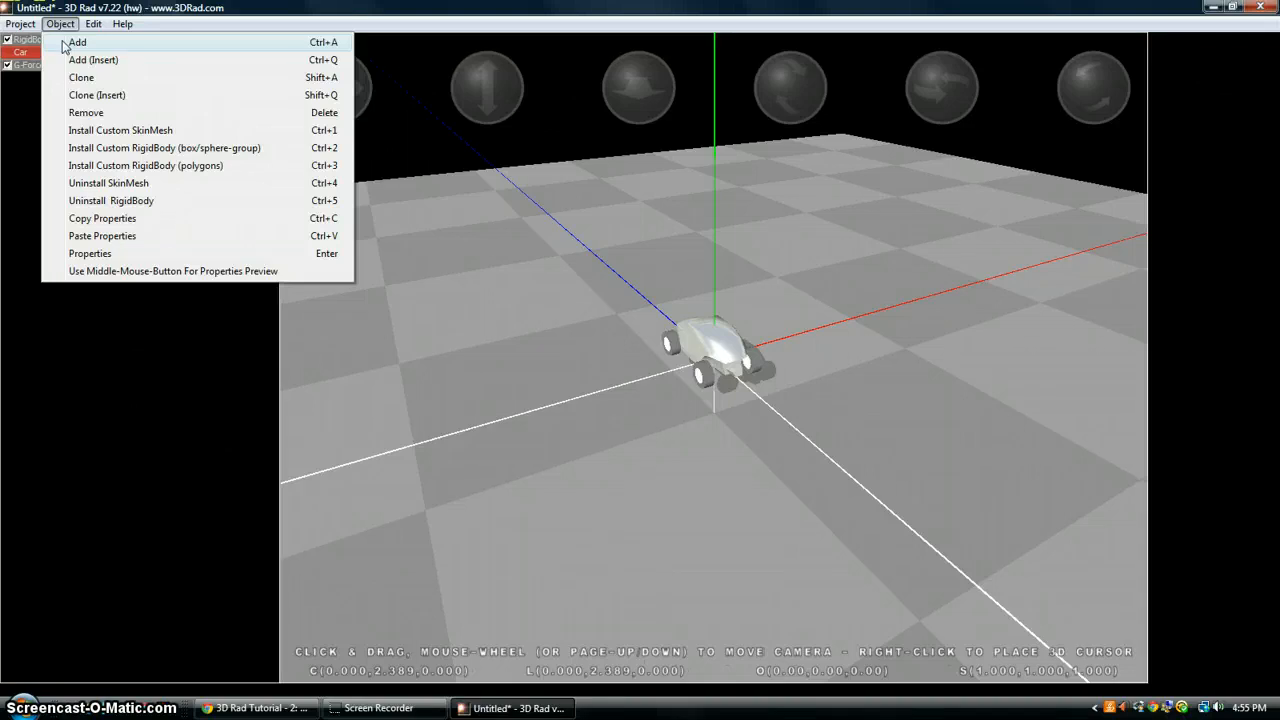
pyautogui.click(78, 45)
pyautogui.click(94, 44)
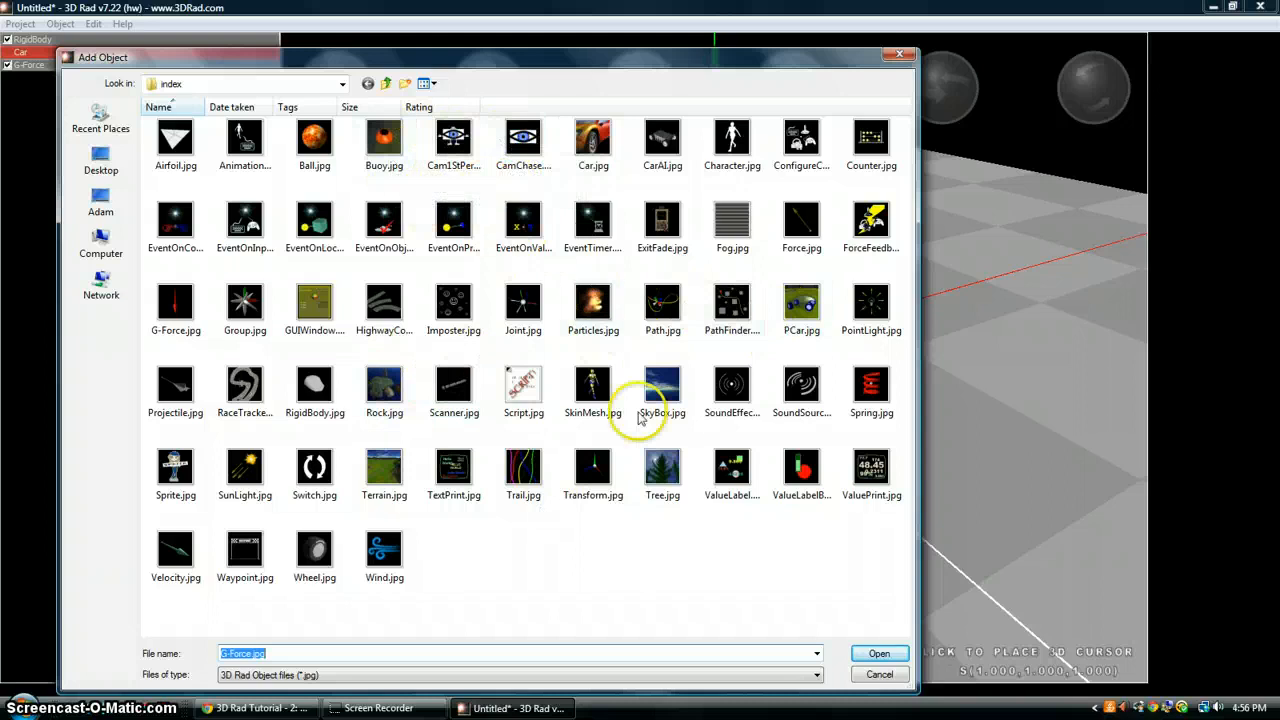
pyautogui.click(880, 675)
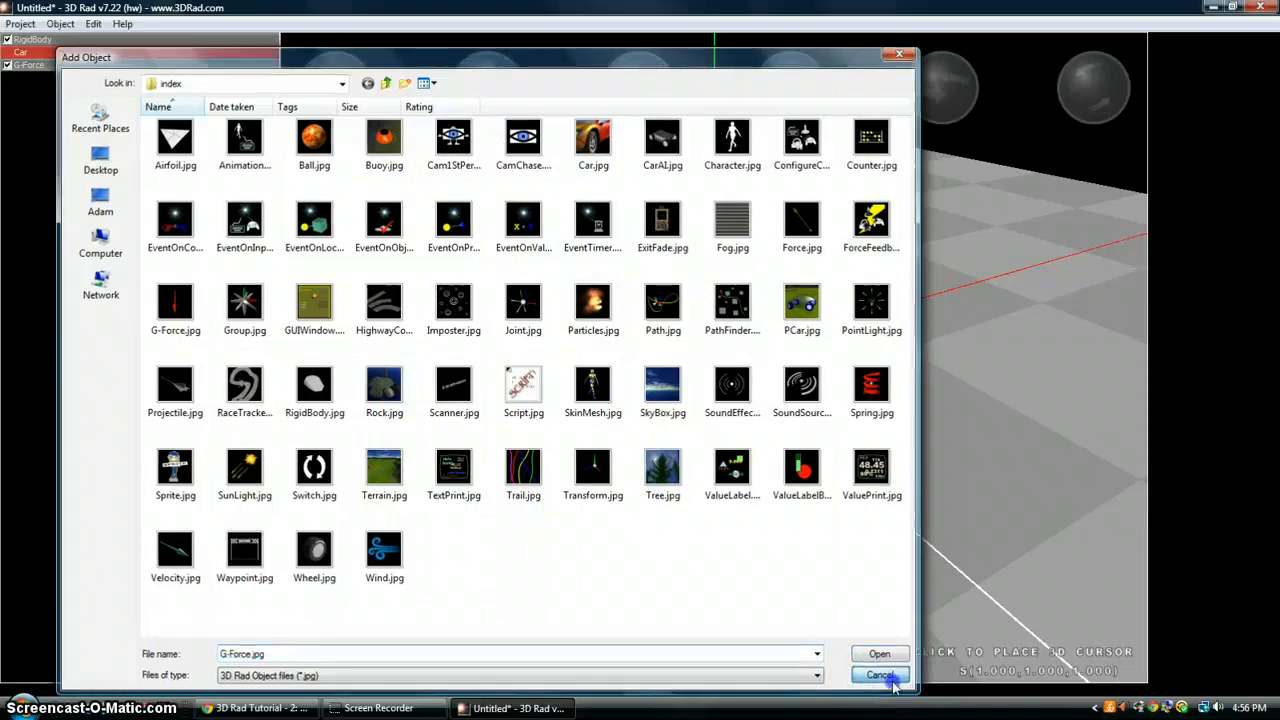
# Run the project, drive the car forward across the platform while steering right, and stop the run
pyautogui.click(17, 26)
pyautogui.click(200, 175)
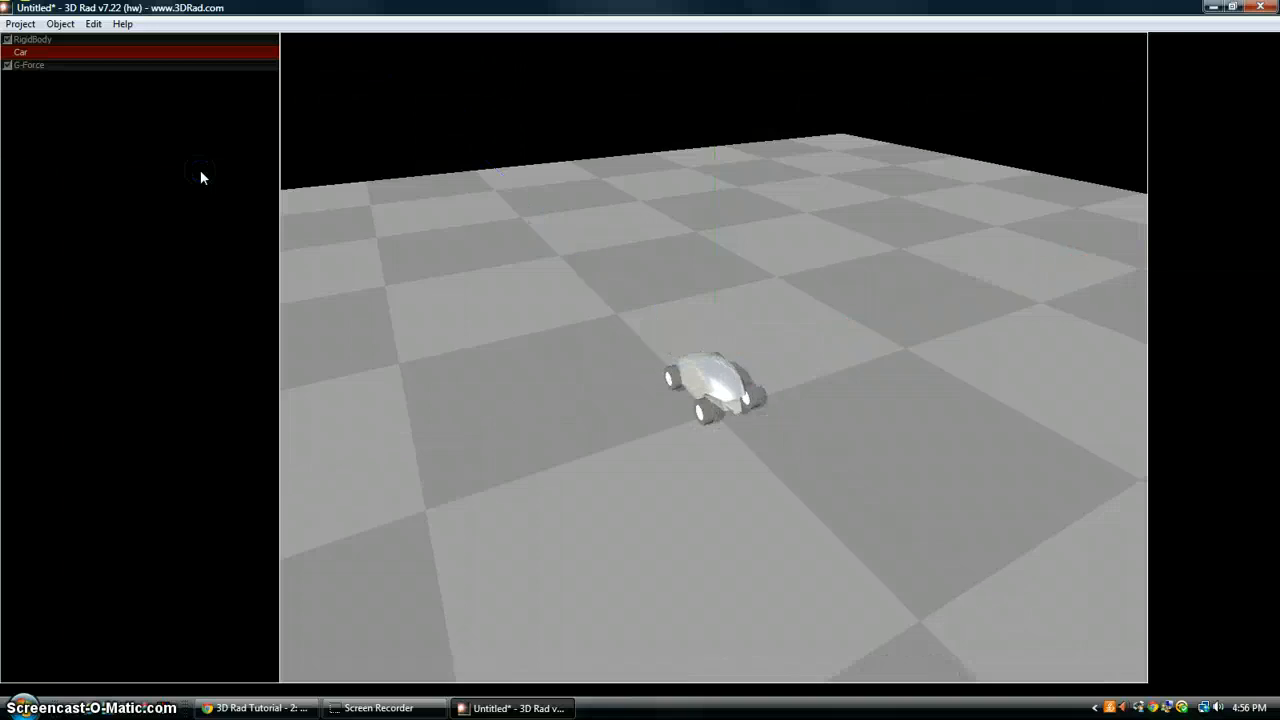
pyautogui.press('Up')
pyautogui.press('Right')
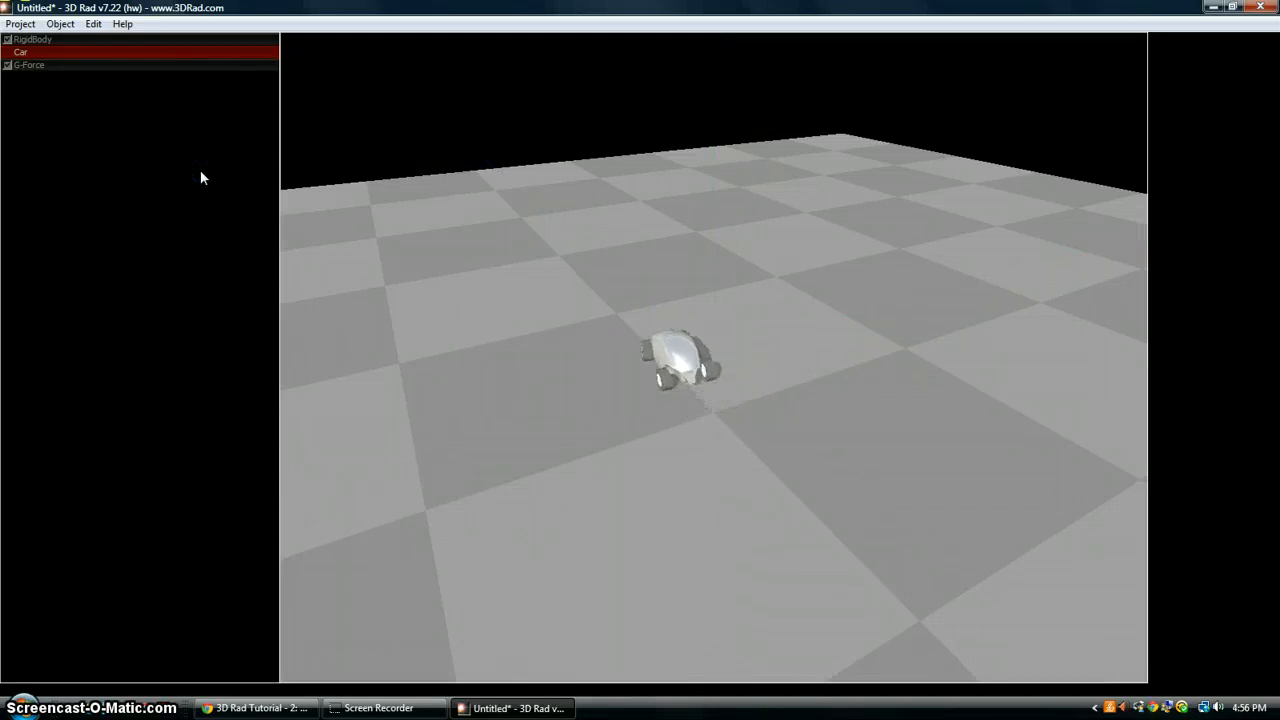
pyautogui.press('Up')
pyautogui.press('Right')
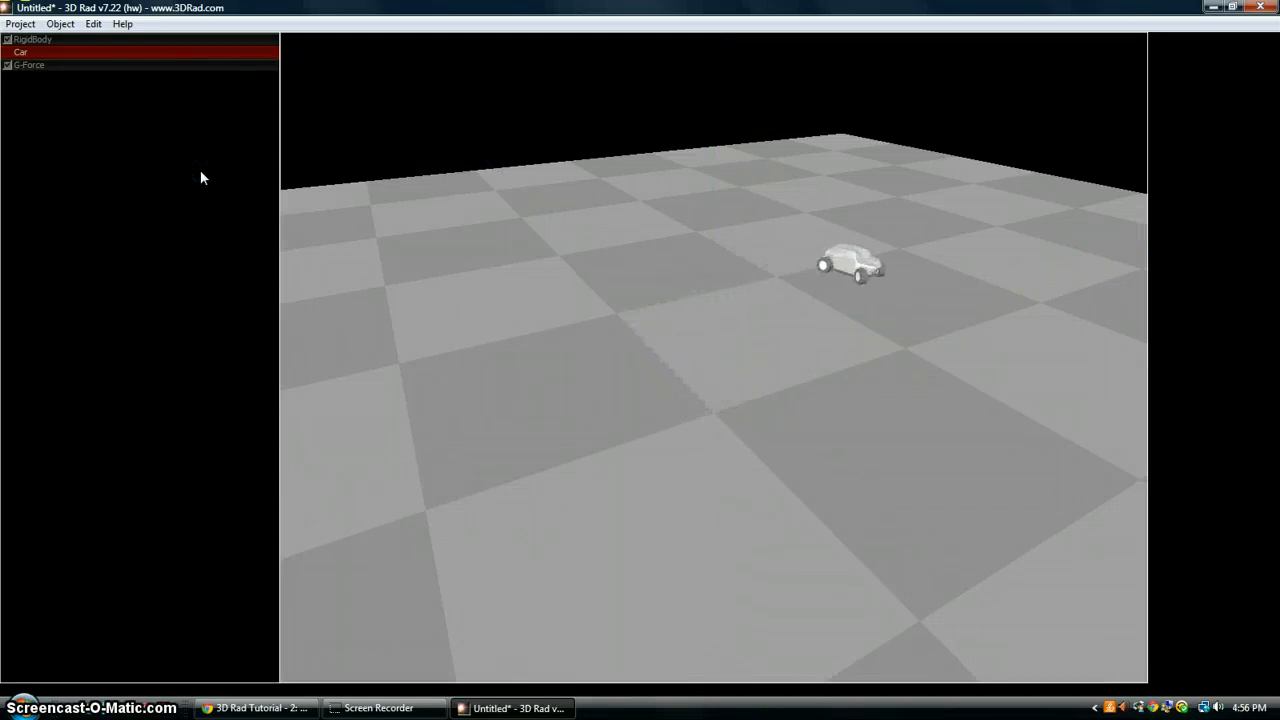
pyautogui.press('Up')
pyautogui.press('Right')
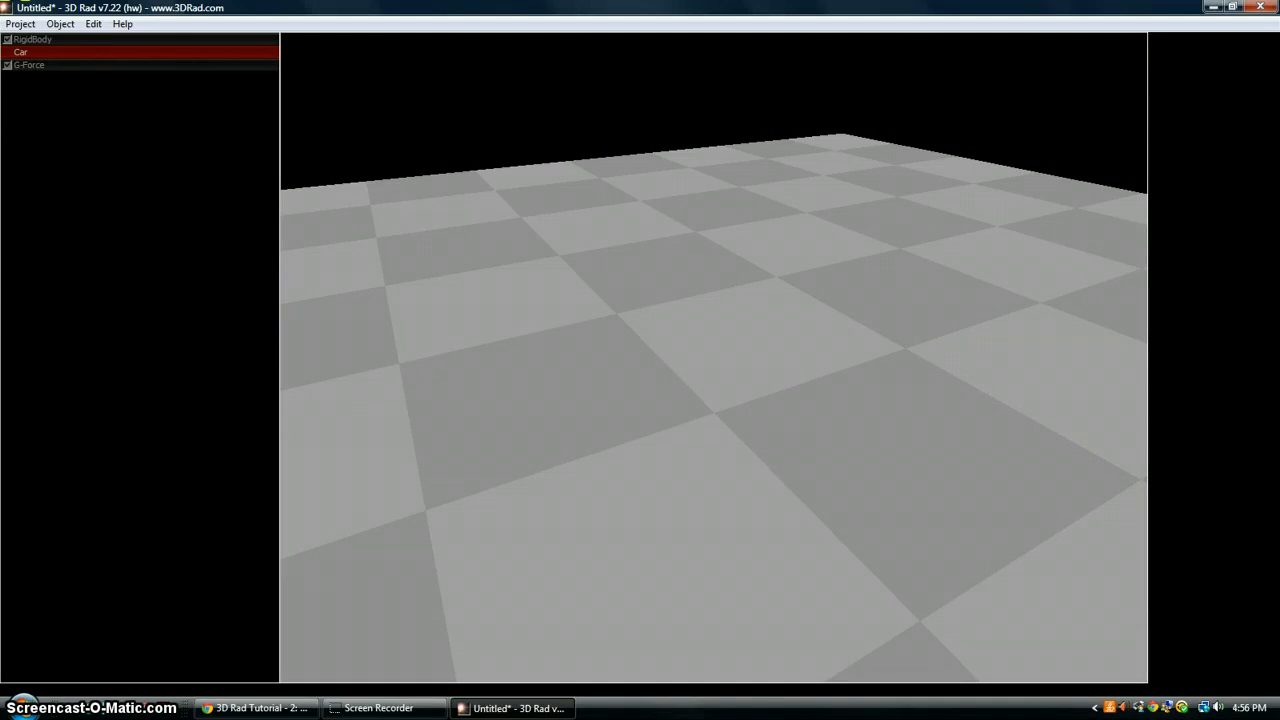
pyautogui.click(24, 24)
pyautogui.click(88, 182)
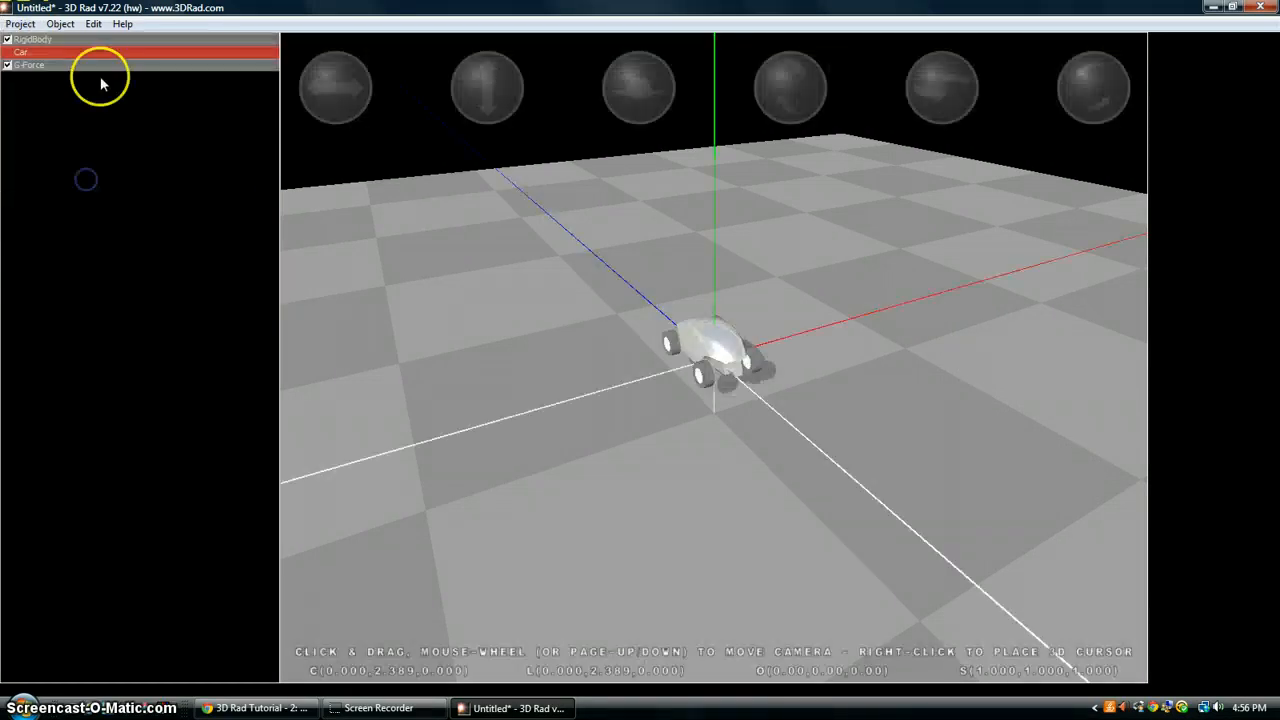
# Add a CamChase object to the project and link it to the Car
pyautogui.click(60, 24)
pyautogui.click(76, 43)
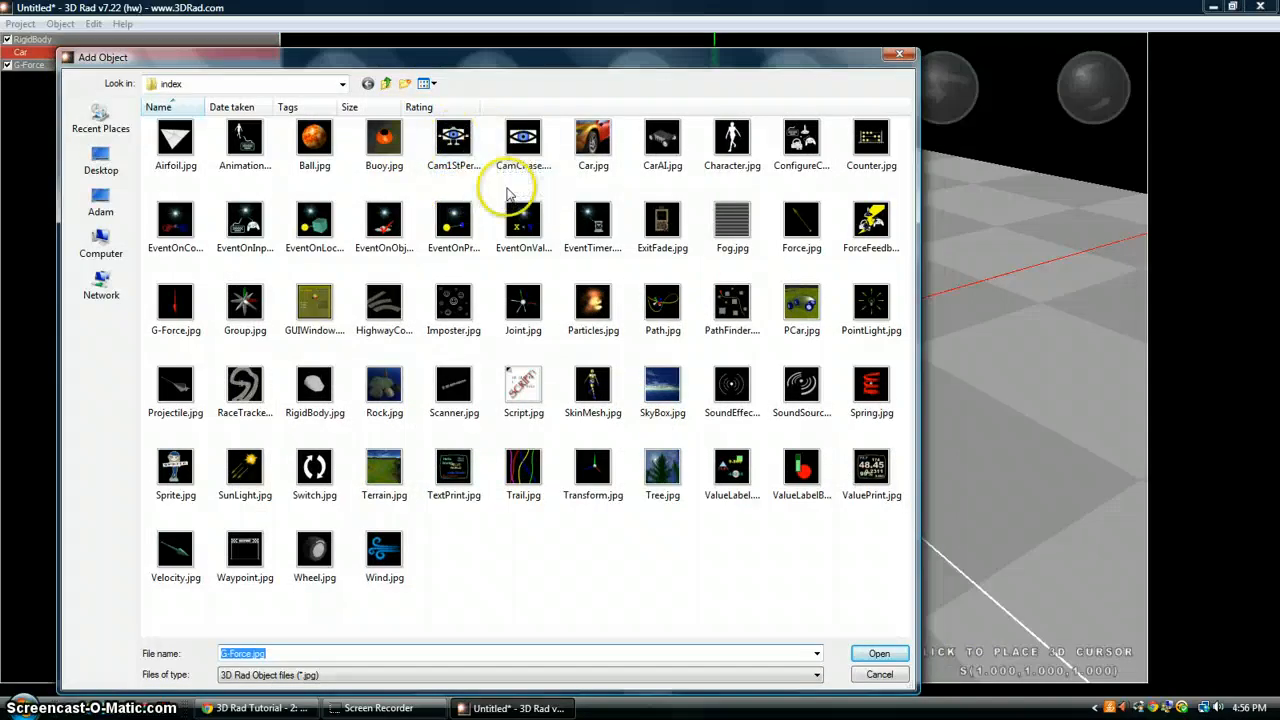
pyautogui.click(470, 165)
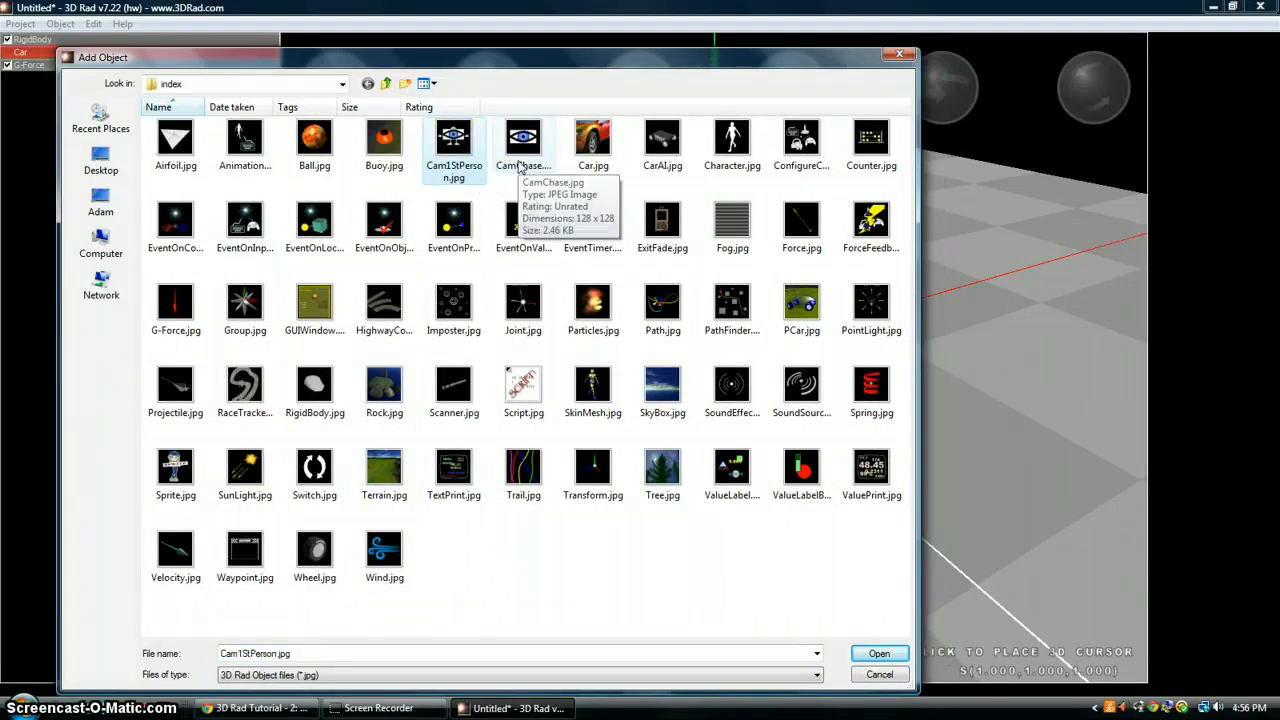
pyautogui.click(519, 167)
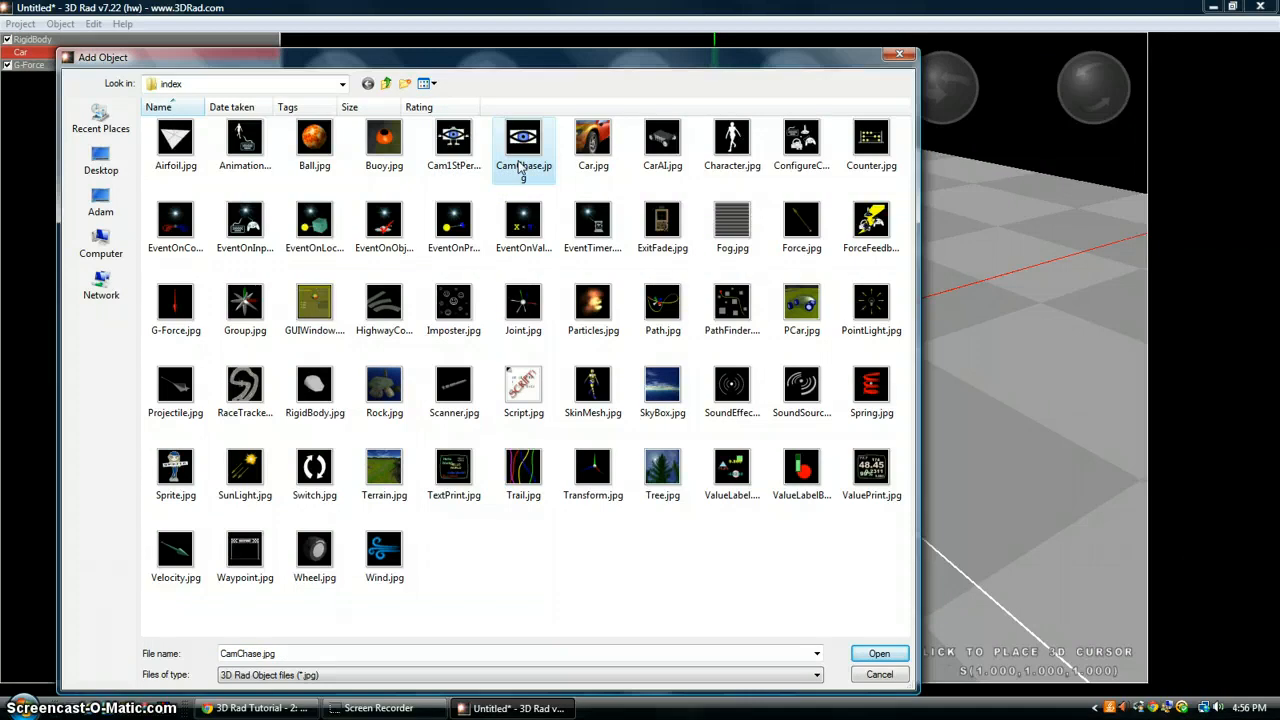
pyautogui.click(537, 148)
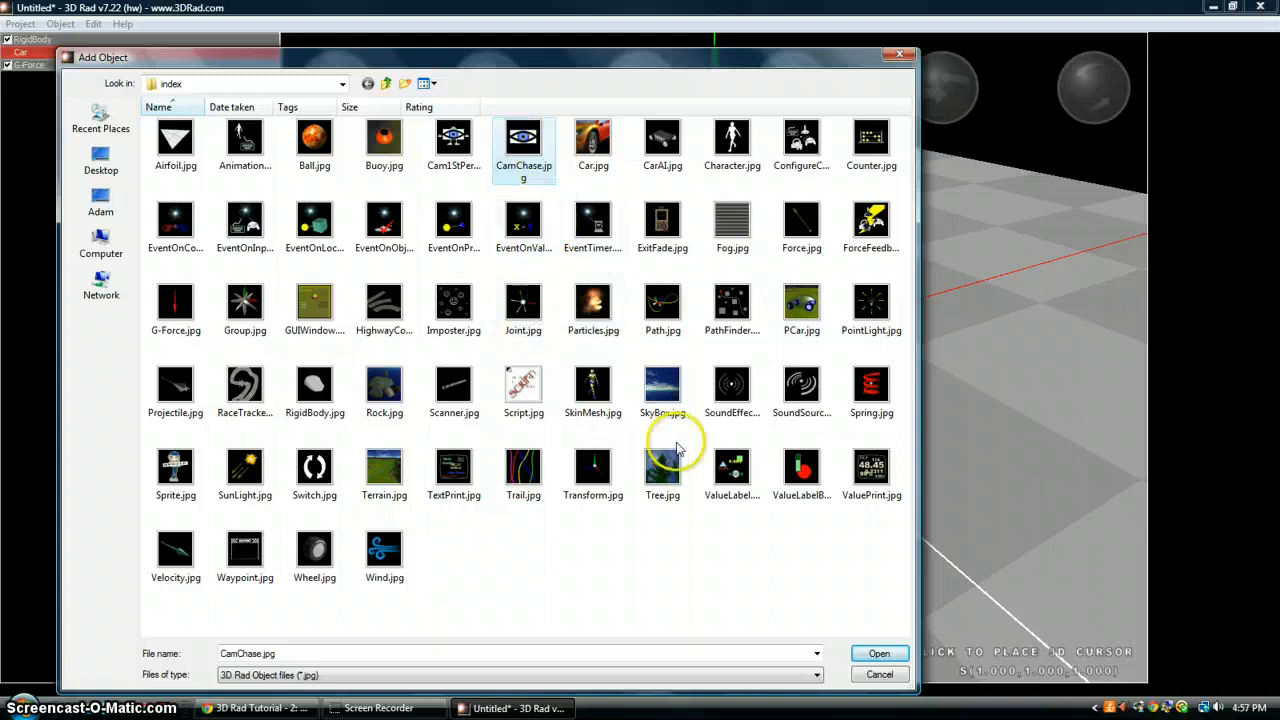
pyautogui.click(879, 653)
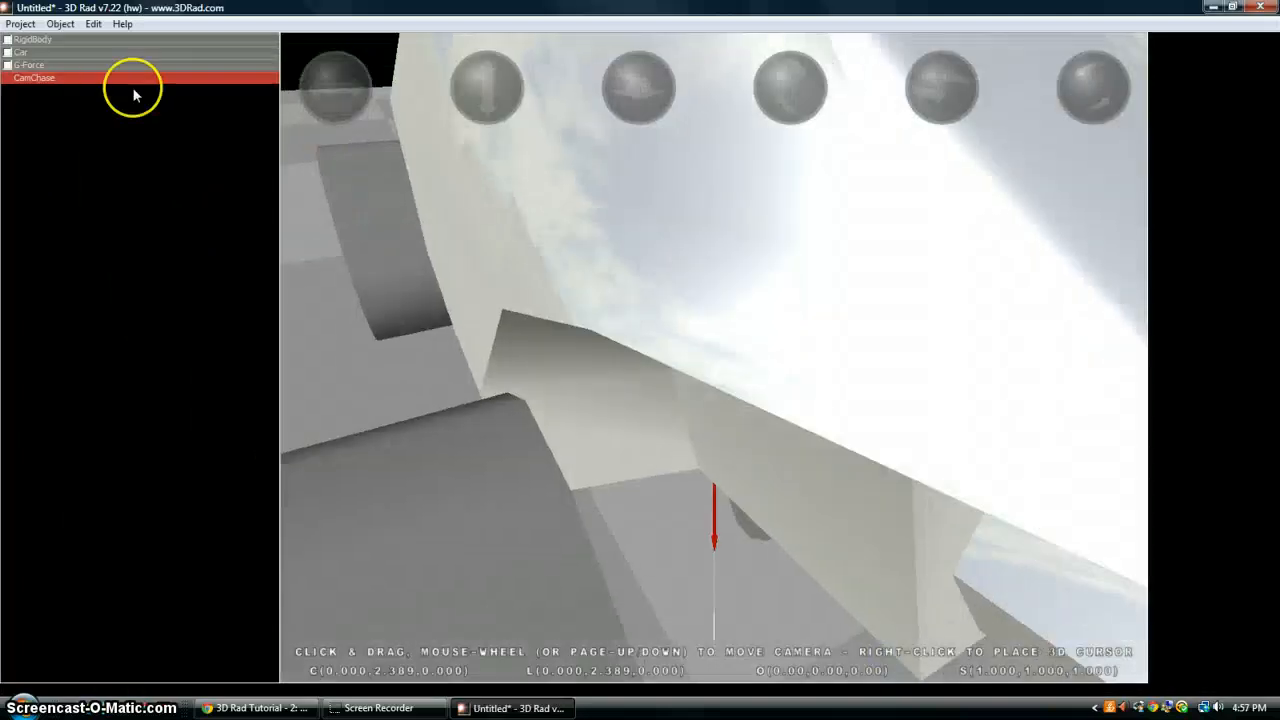
pyautogui.click(7, 52)
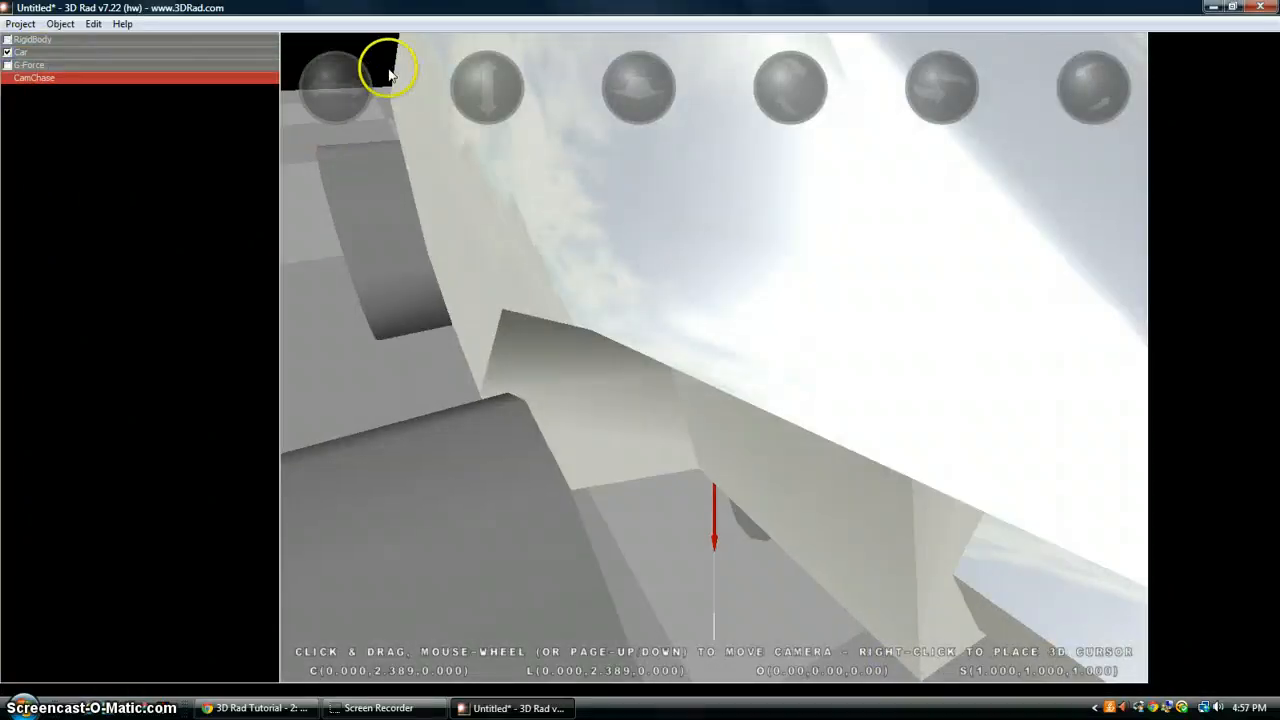
# Move the CamChase behind the car to about (-0.17, 2.66, -4.10) m, and test-run the project until stopping it
pyautogui.moveTo(487, 90); pyautogui.dragTo(580, 229)
pyautogui.moveTo(646, 98); pyautogui.dragTo(906, 306)
pyautogui.click(20, 23)
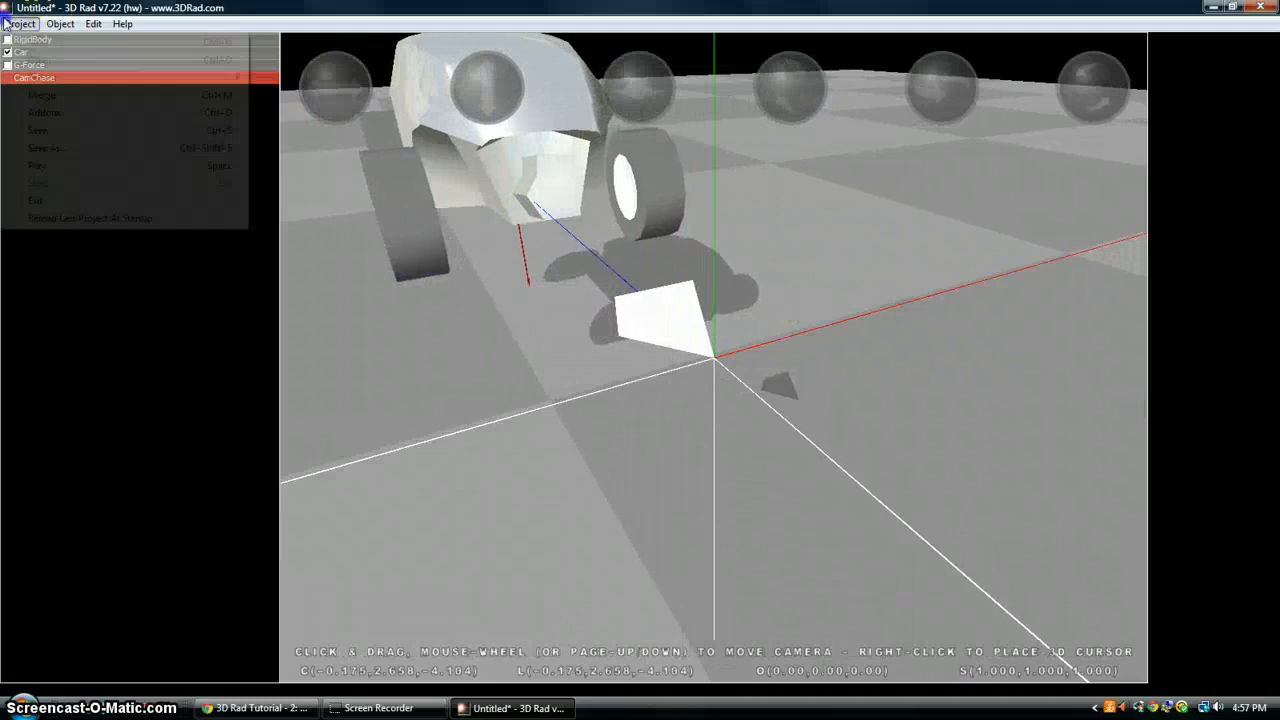
pyautogui.click(137, 166)
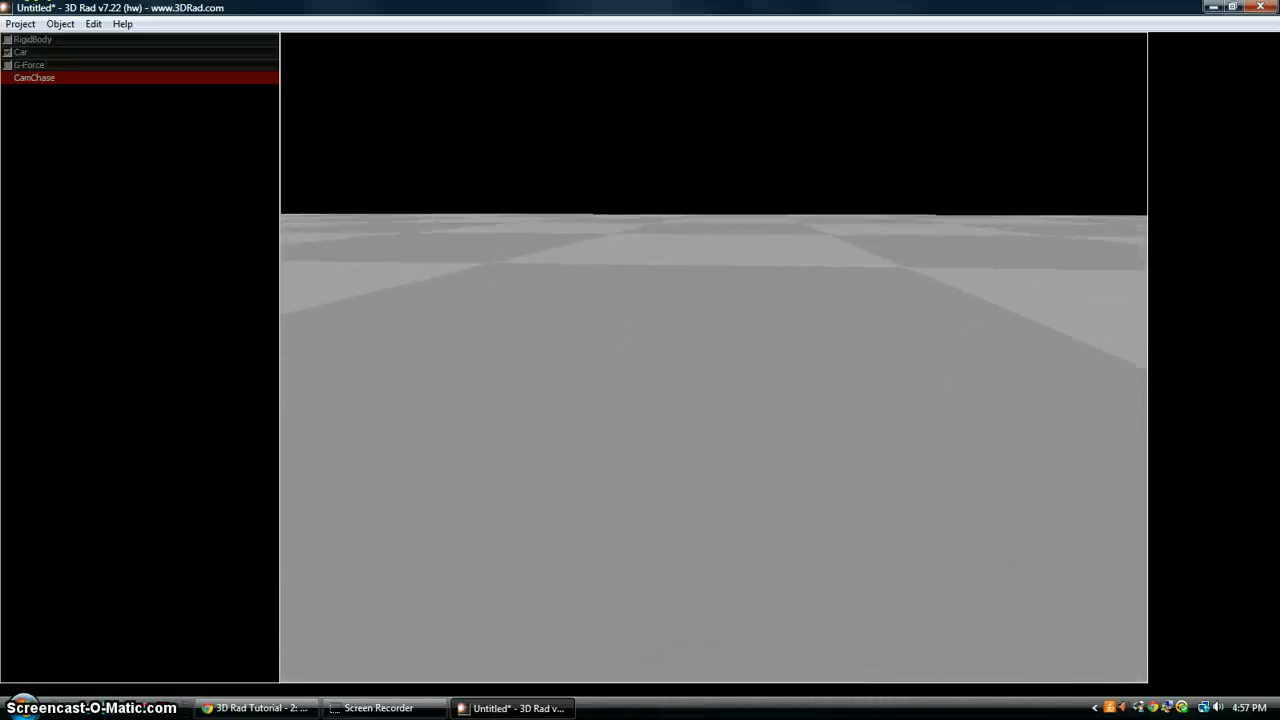
pyautogui.click(20, 24)
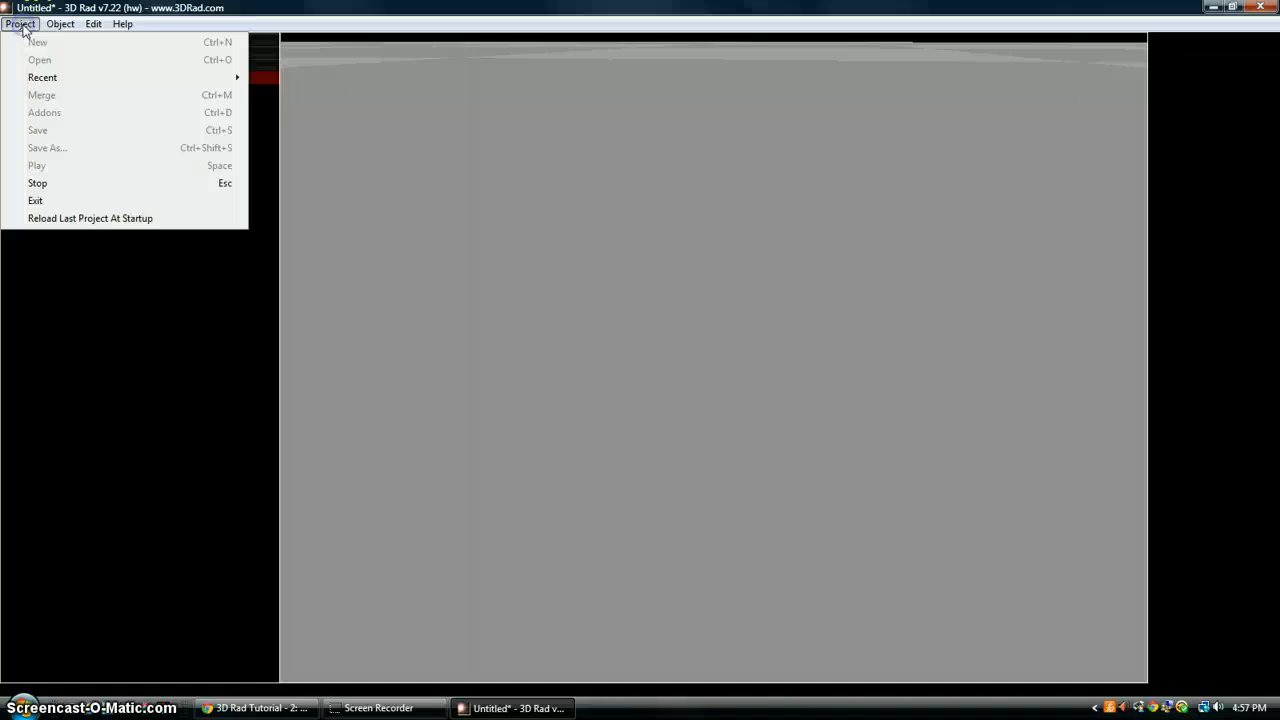
pyautogui.click(60, 187)
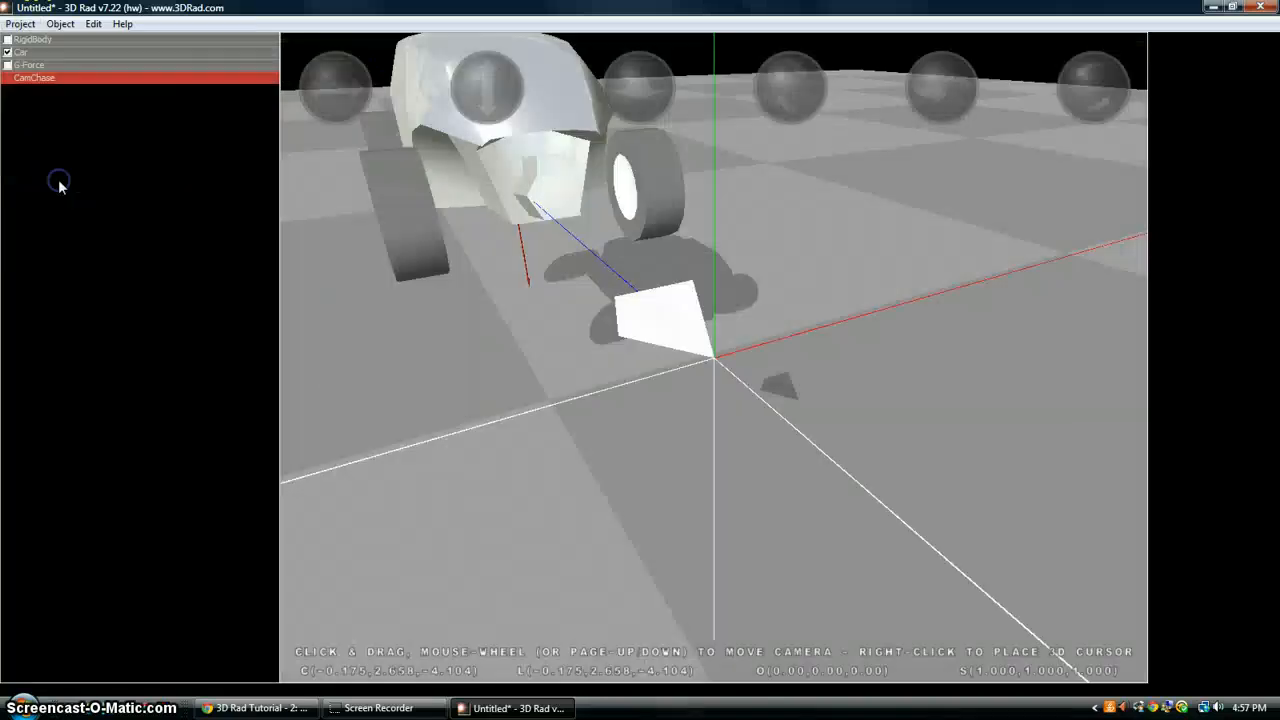
# Set the CamChase object's translation speed and rotation speed both to 1
pyautogui.doubleClick(114, 77)
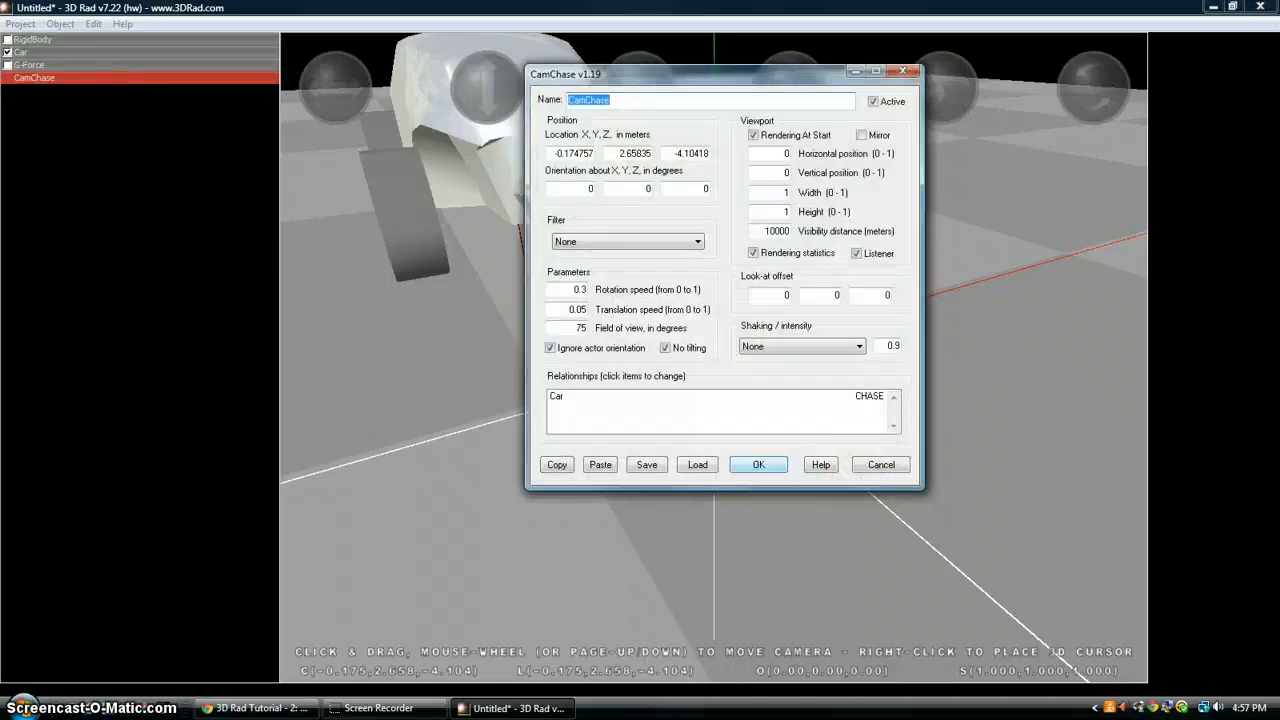
pyautogui.doubleClick(578, 309)
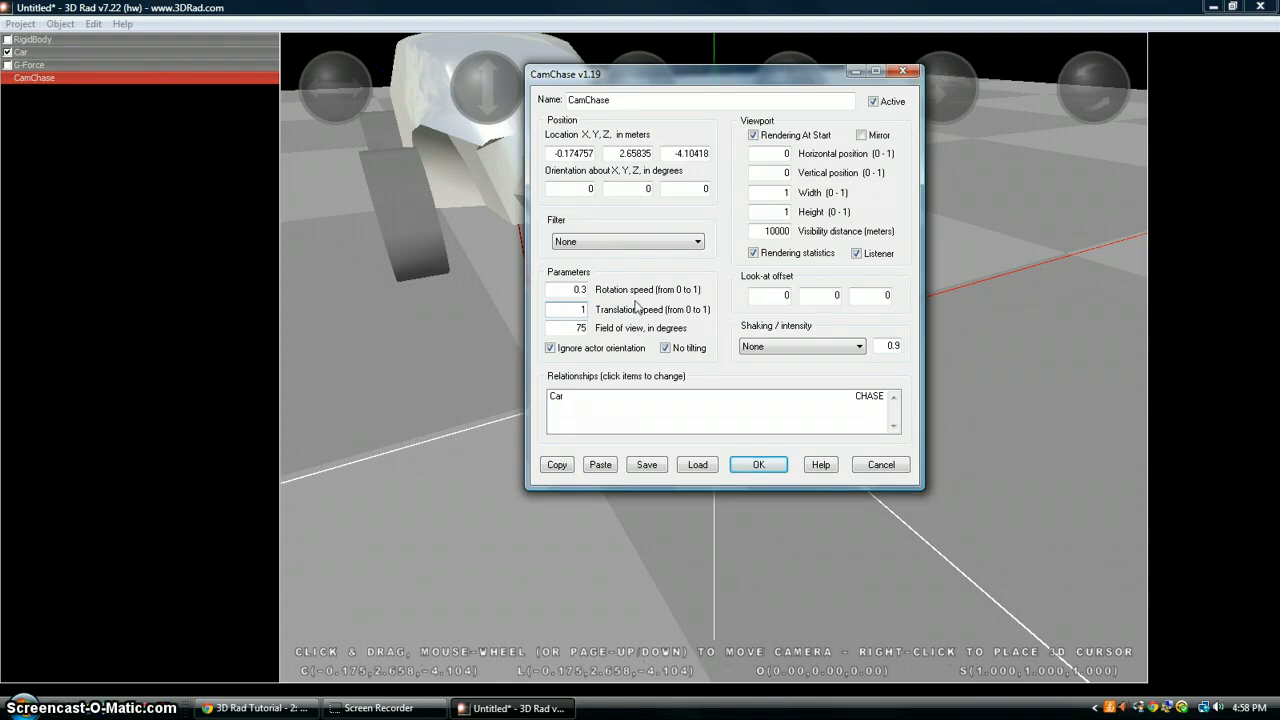
pyautogui.click(556, 287)
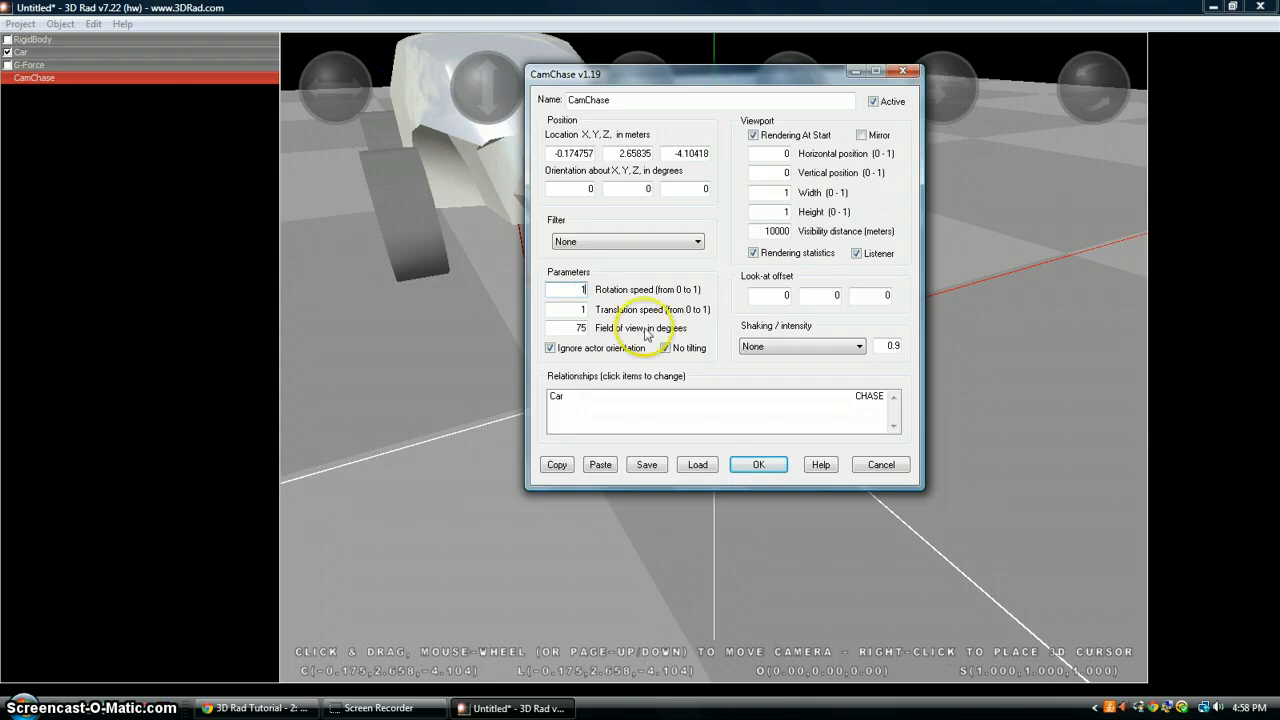
pyautogui.click(758, 465)
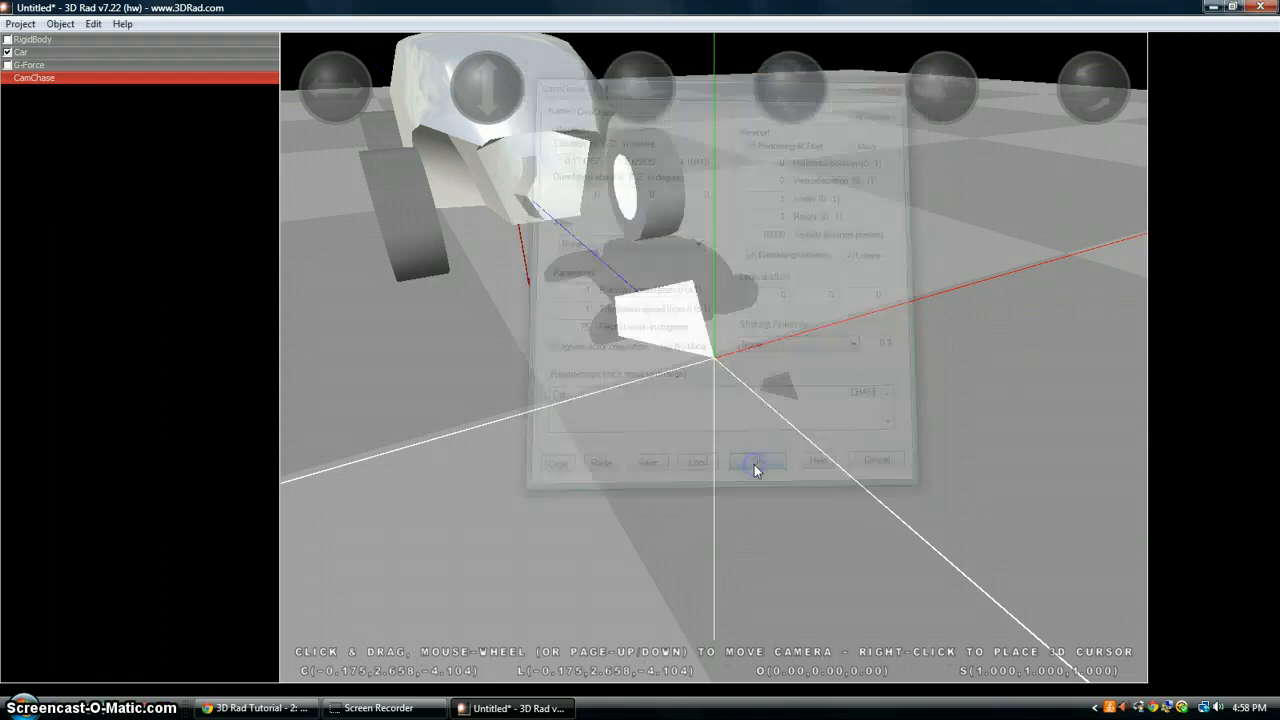
# Test-run the project until stopping it, and shift the CamChase behind the car to about (-0.02, 2.66, -4.17) m
pyautogui.click(20, 23)
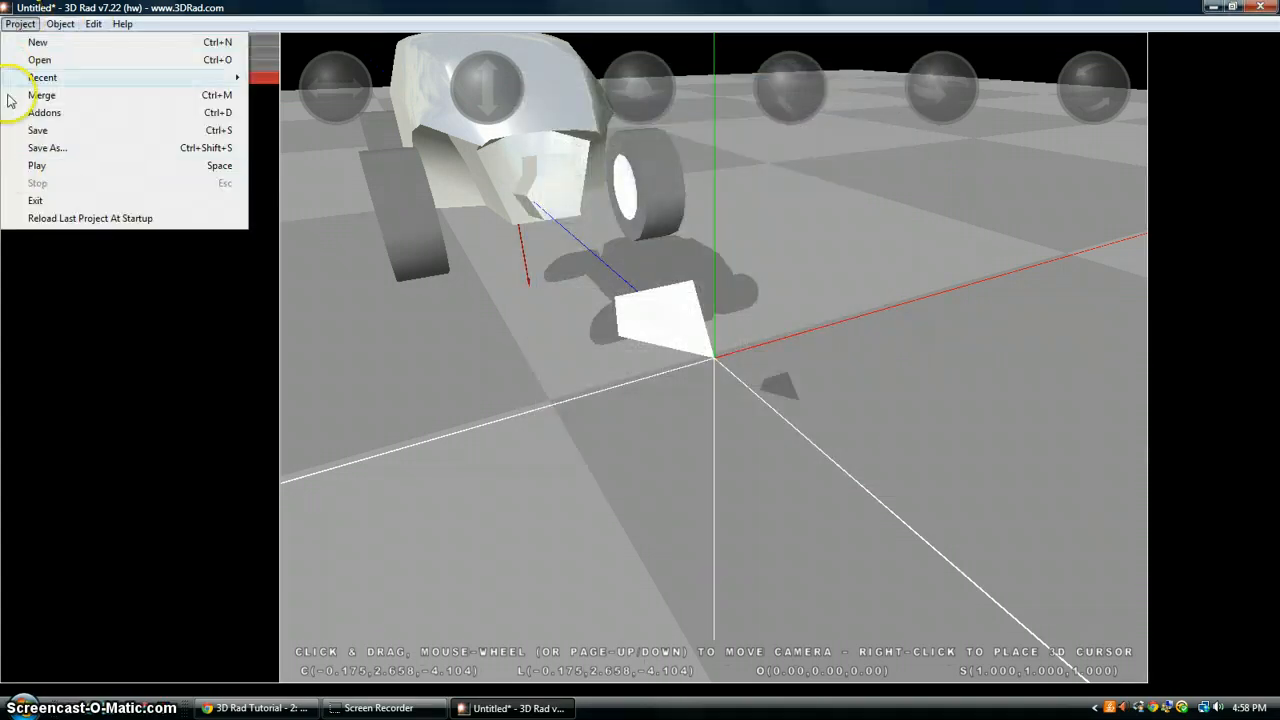
pyautogui.click(30, 164)
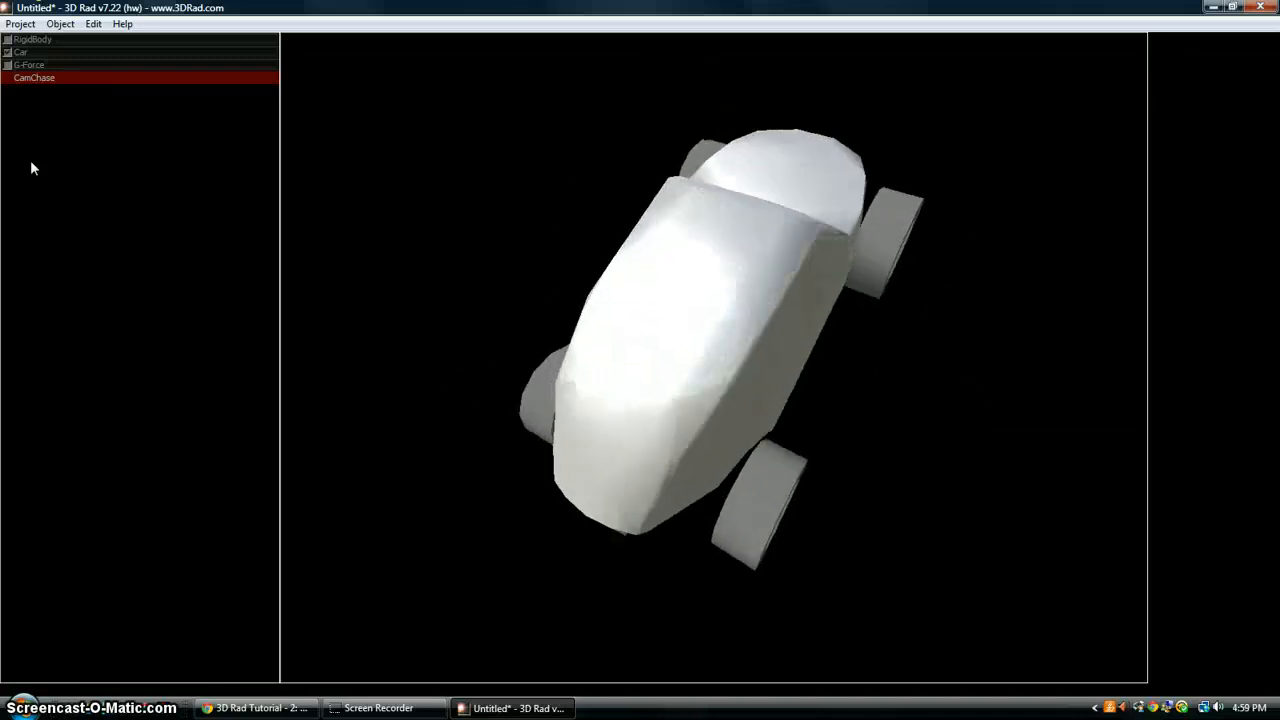
pyautogui.click(20, 24)
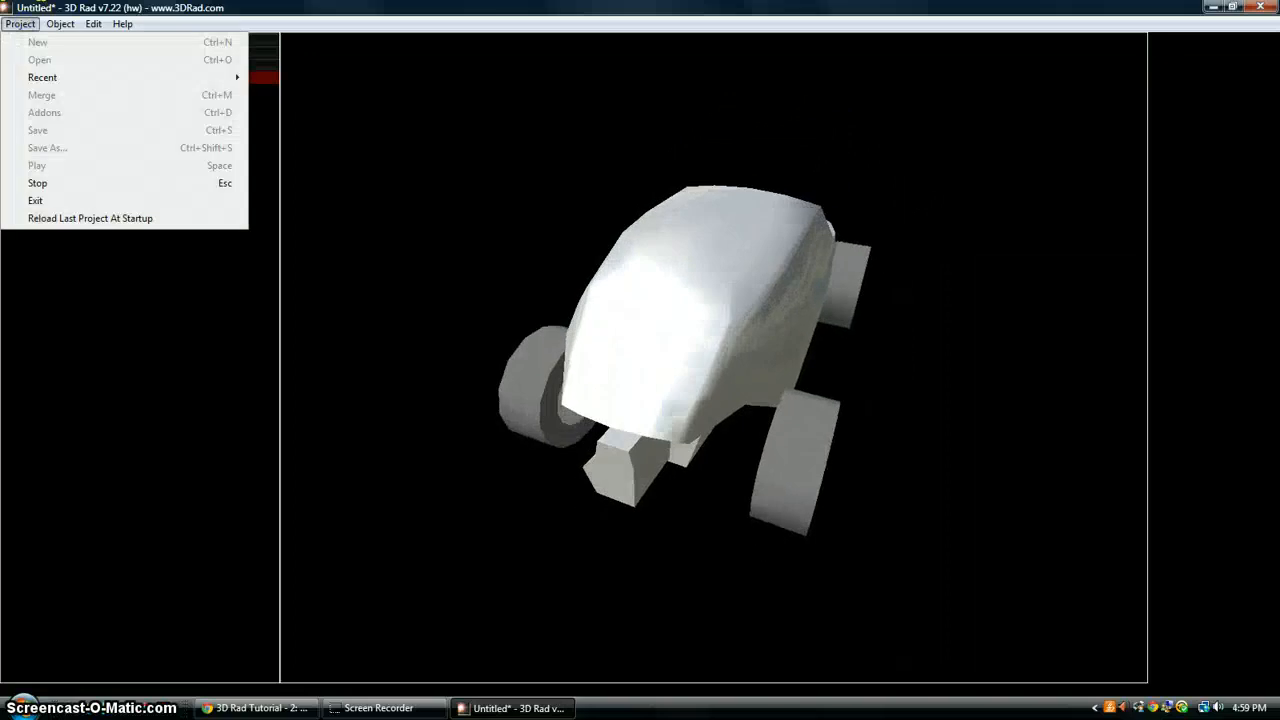
pyautogui.click(40, 183)
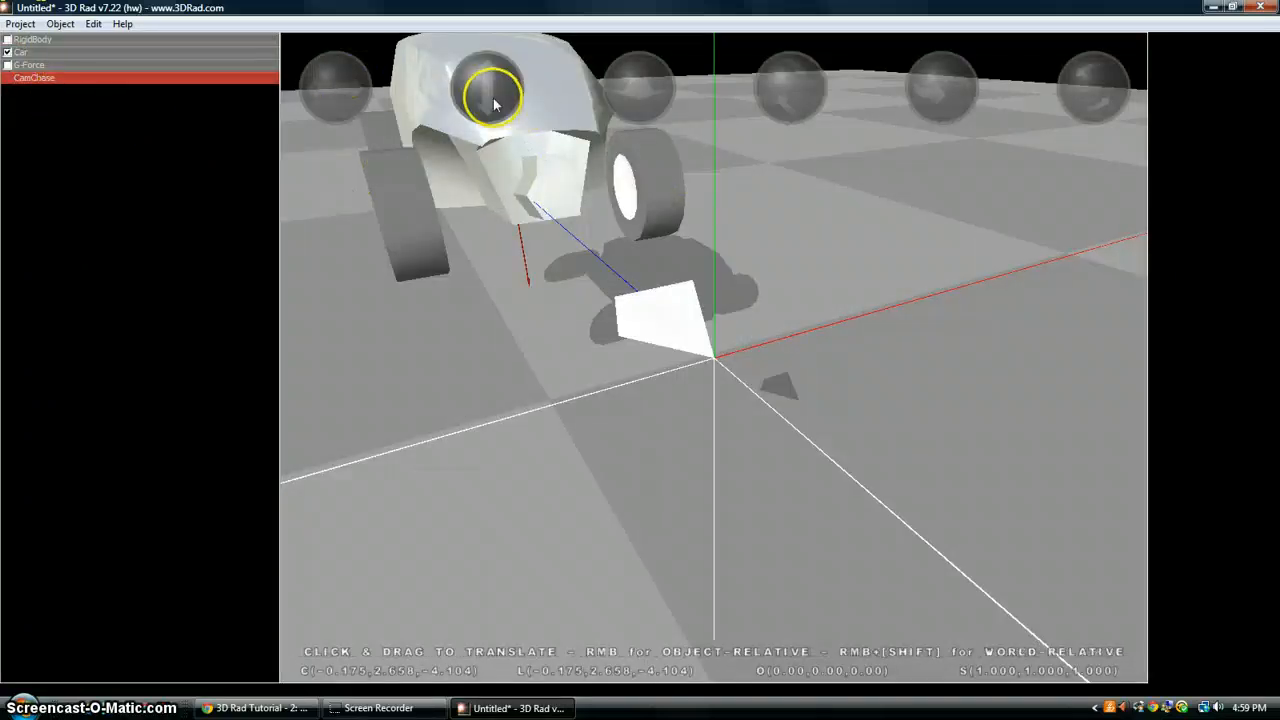
pyautogui.moveTo(641, 98); pyautogui.dragTo(640, 108)
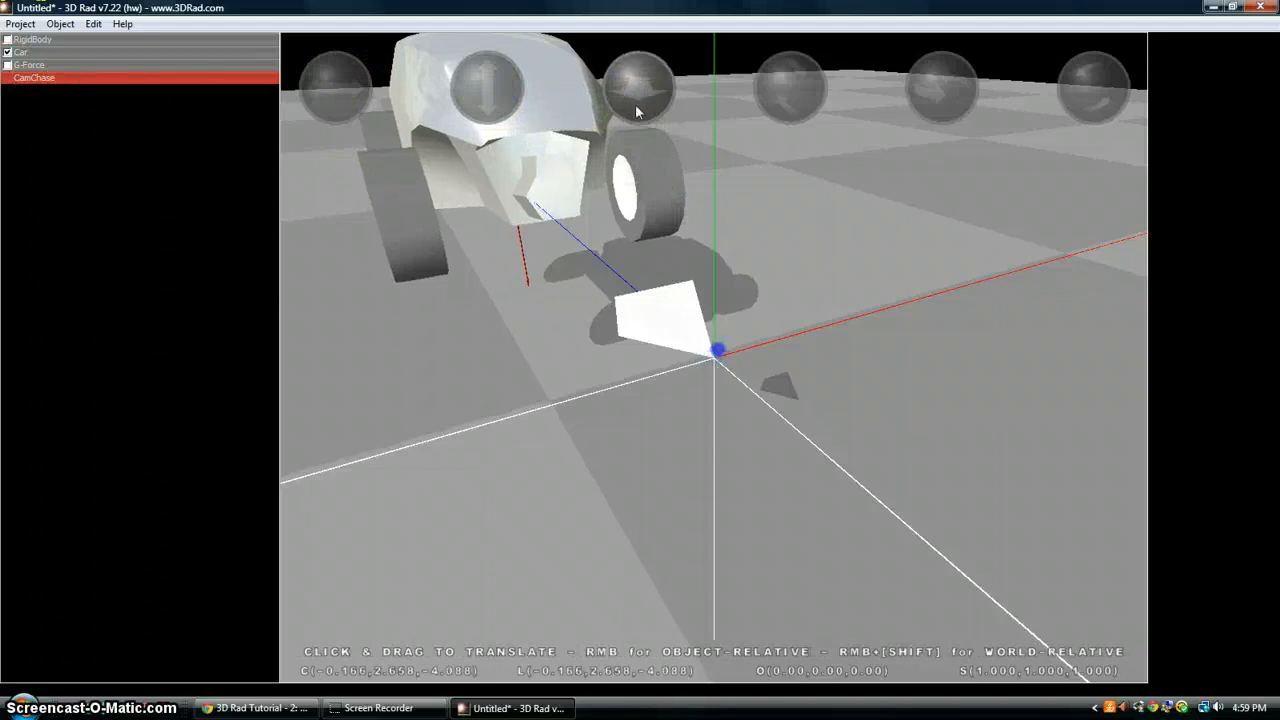
pyautogui.moveTo(318, 86); pyautogui.dragTo(370, 90)
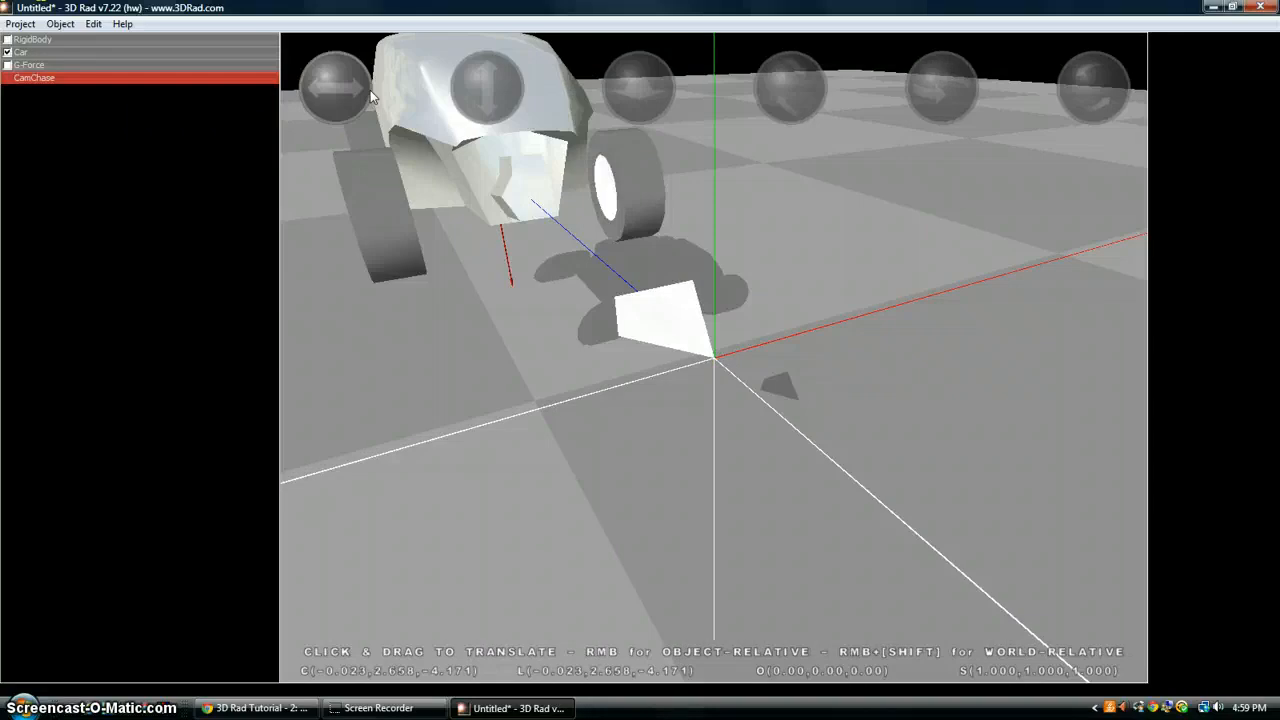
# Change the Car object's model to HyundaiAccent
pyautogui.doubleClick(112, 52)
pyautogui.click(766, 249)
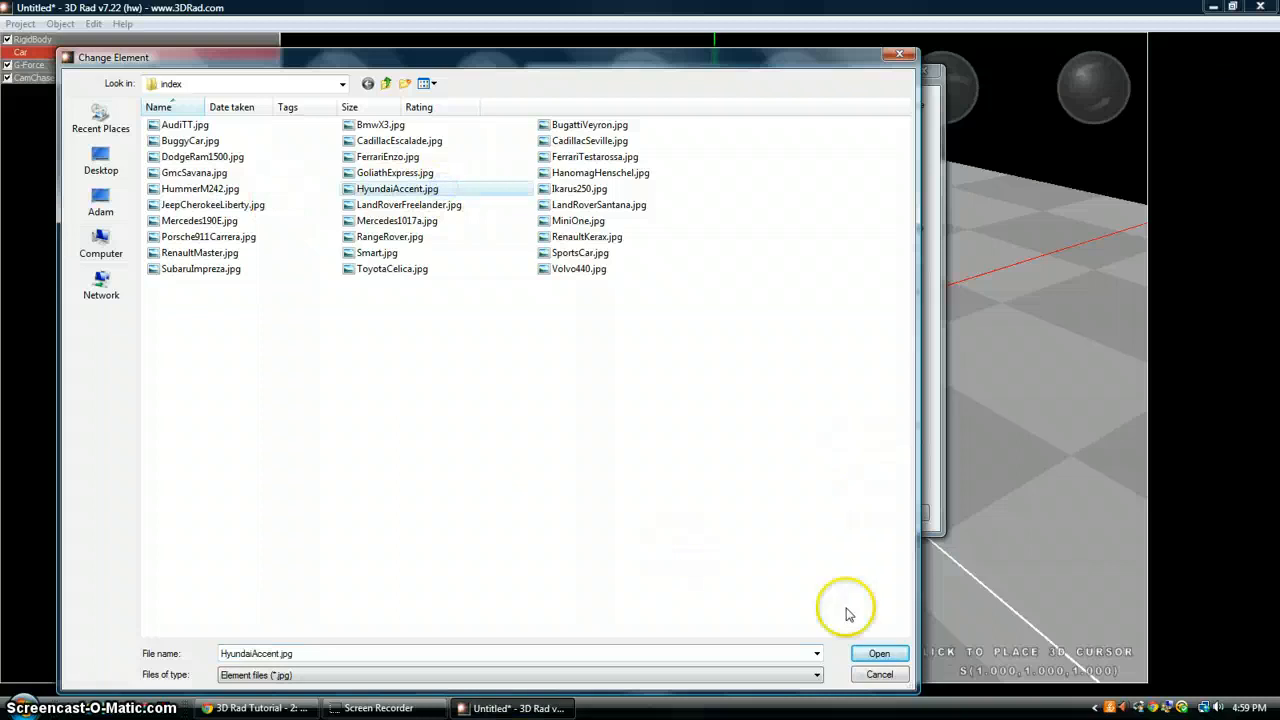
pyautogui.click(880, 654)
pyautogui.click(774, 516)
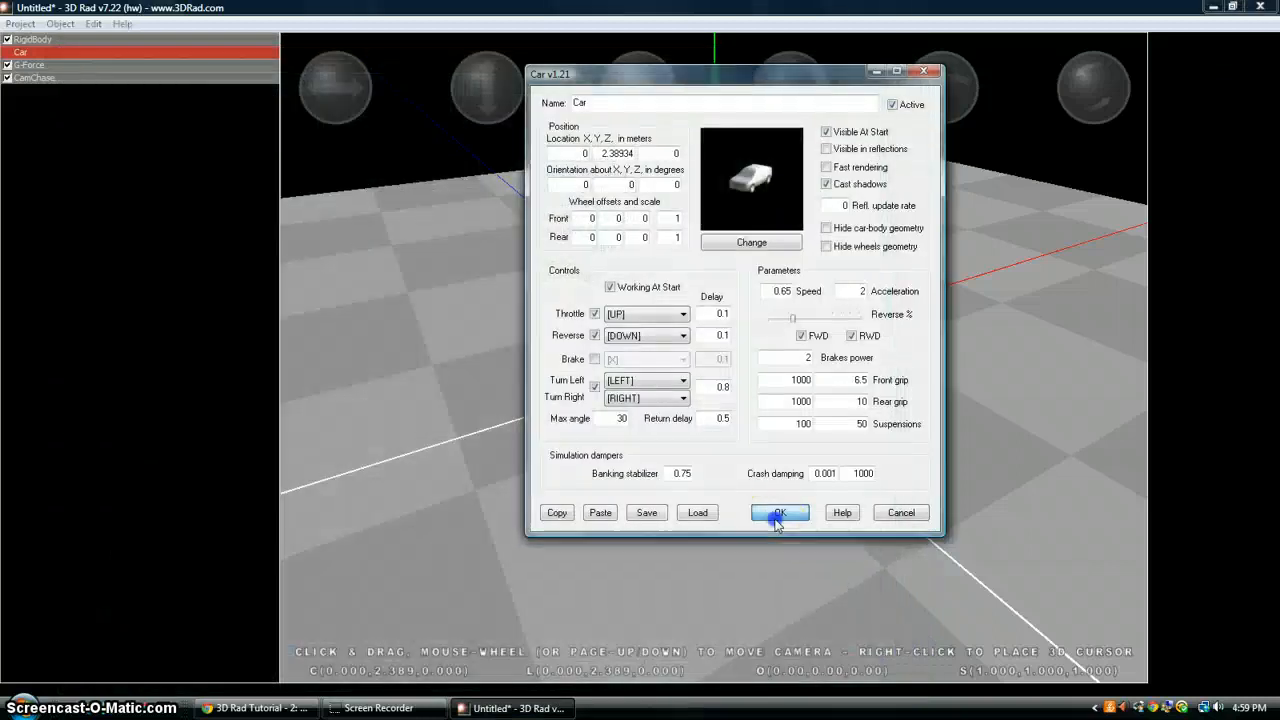
# Run the project and drive the car around the platform, steering left and right to test the chase camera
pyautogui.click(20, 23)
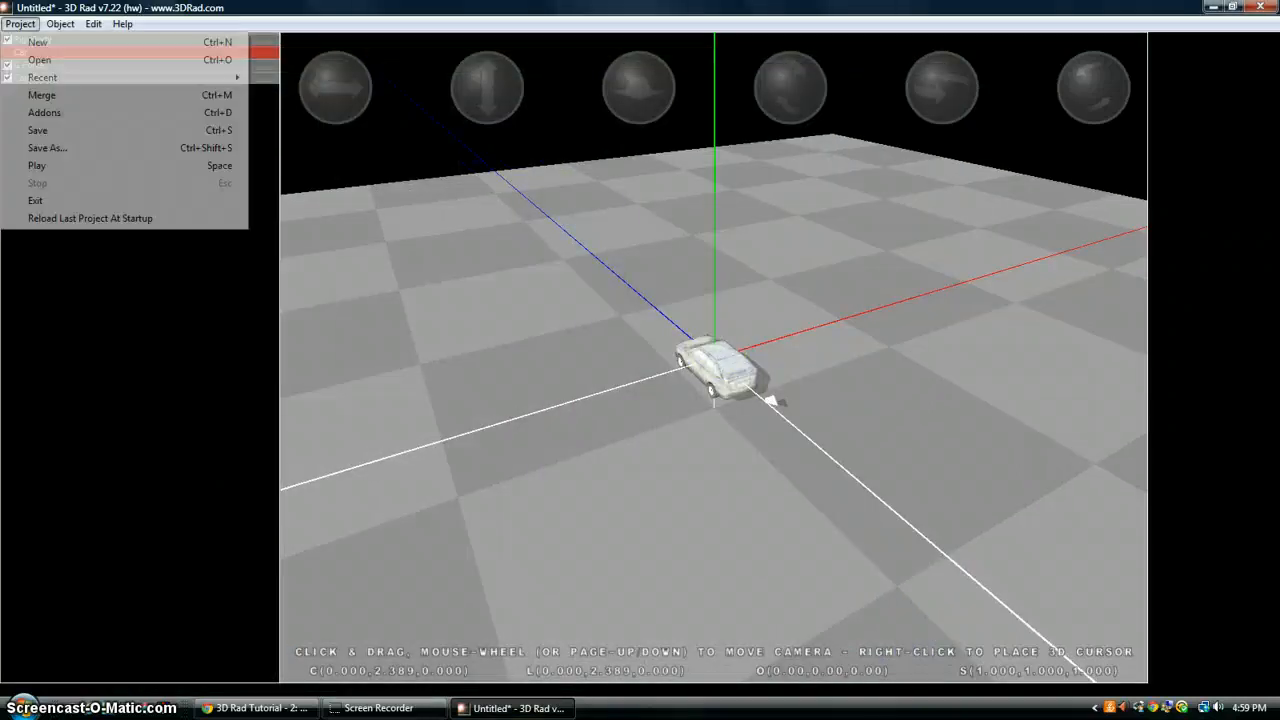
pyautogui.click(159, 167)
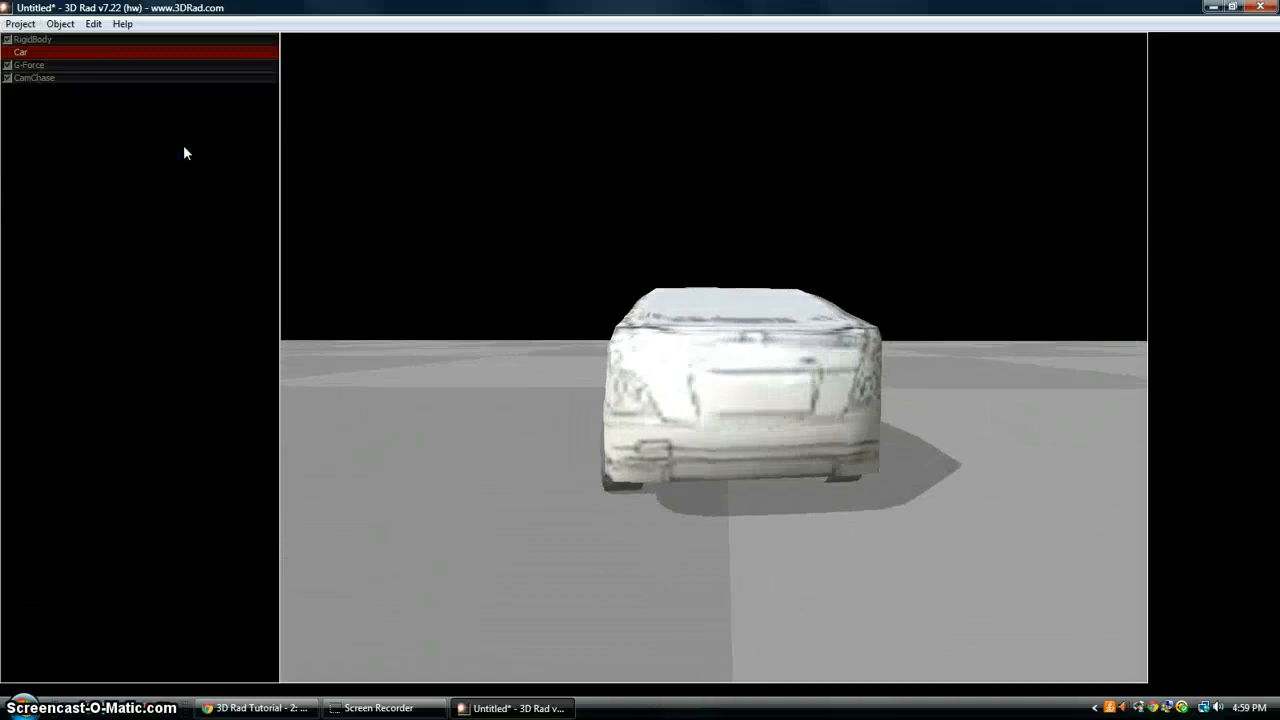
pyautogui.press('Left')
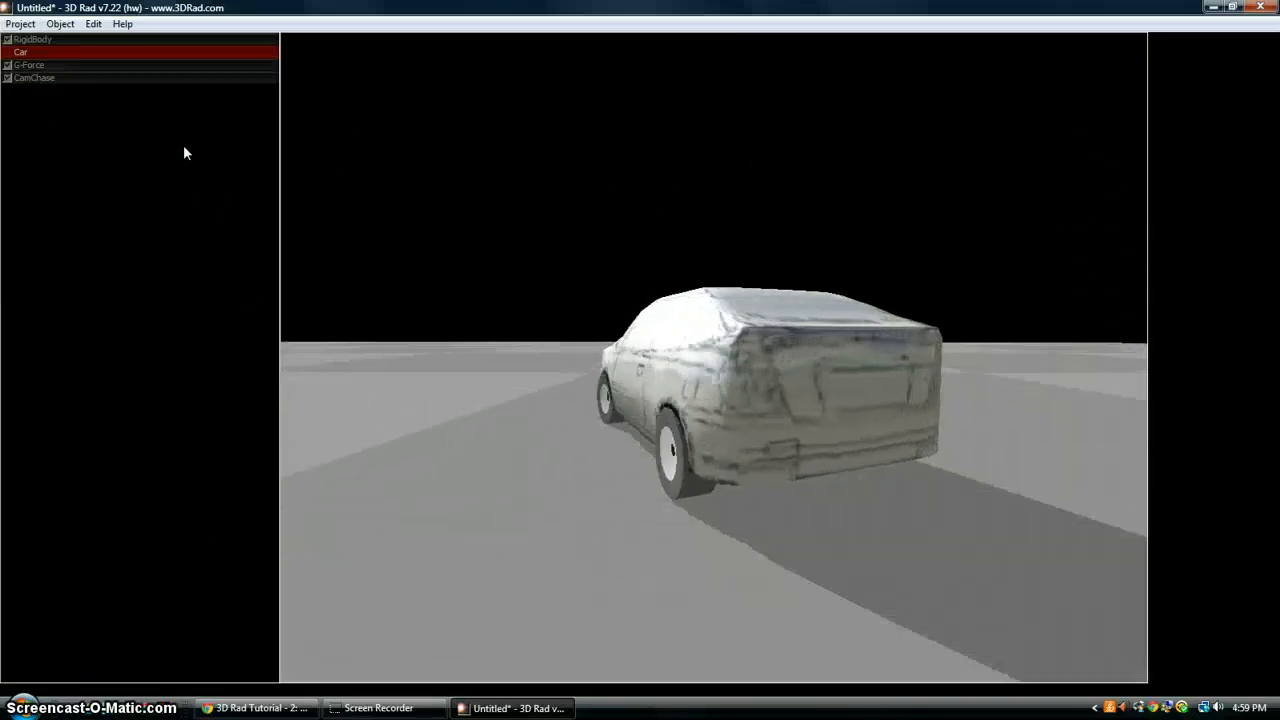
pyautogui.press('Left')
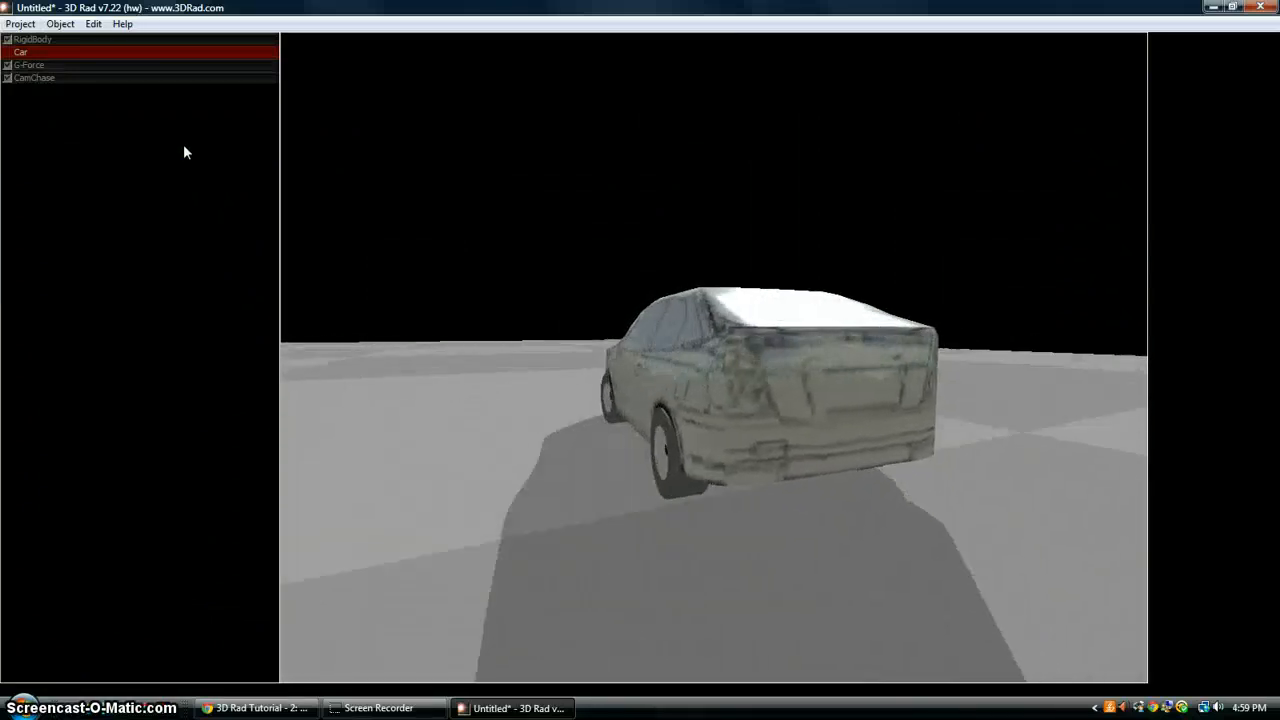
pyautogui.press('Left')
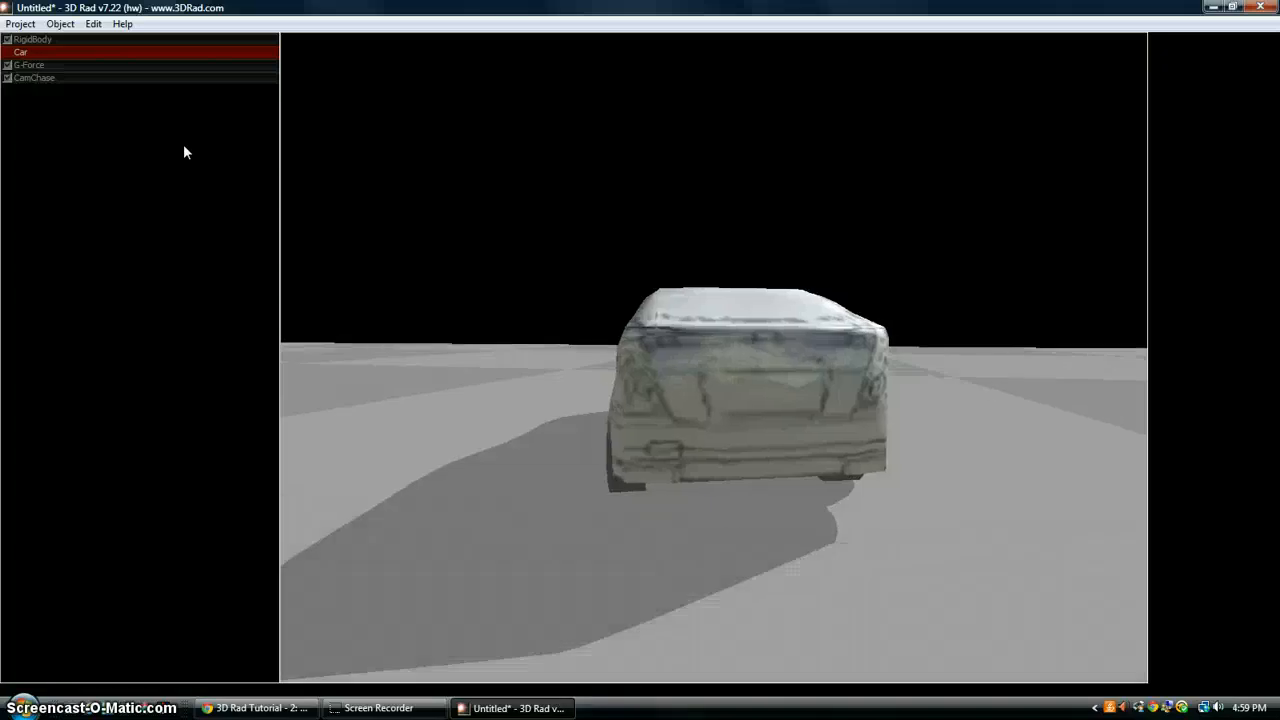
pyautogui.press('Left')
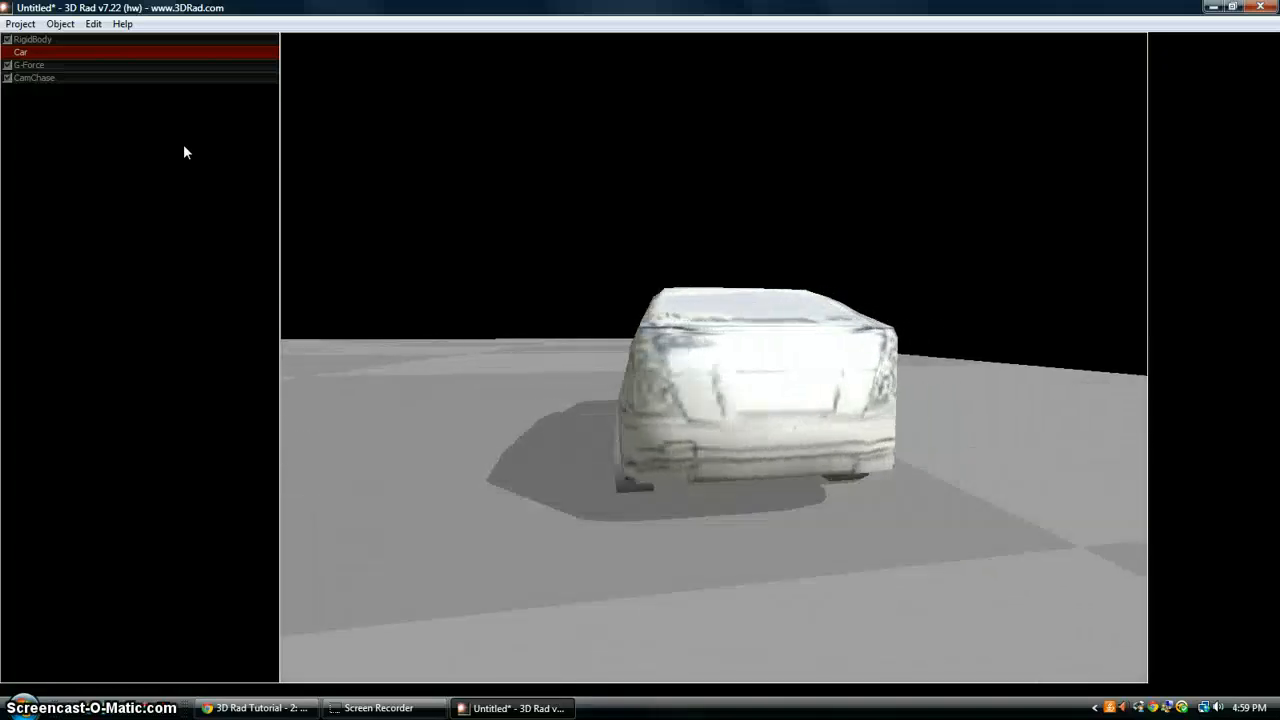
pyautogui.press('Left')
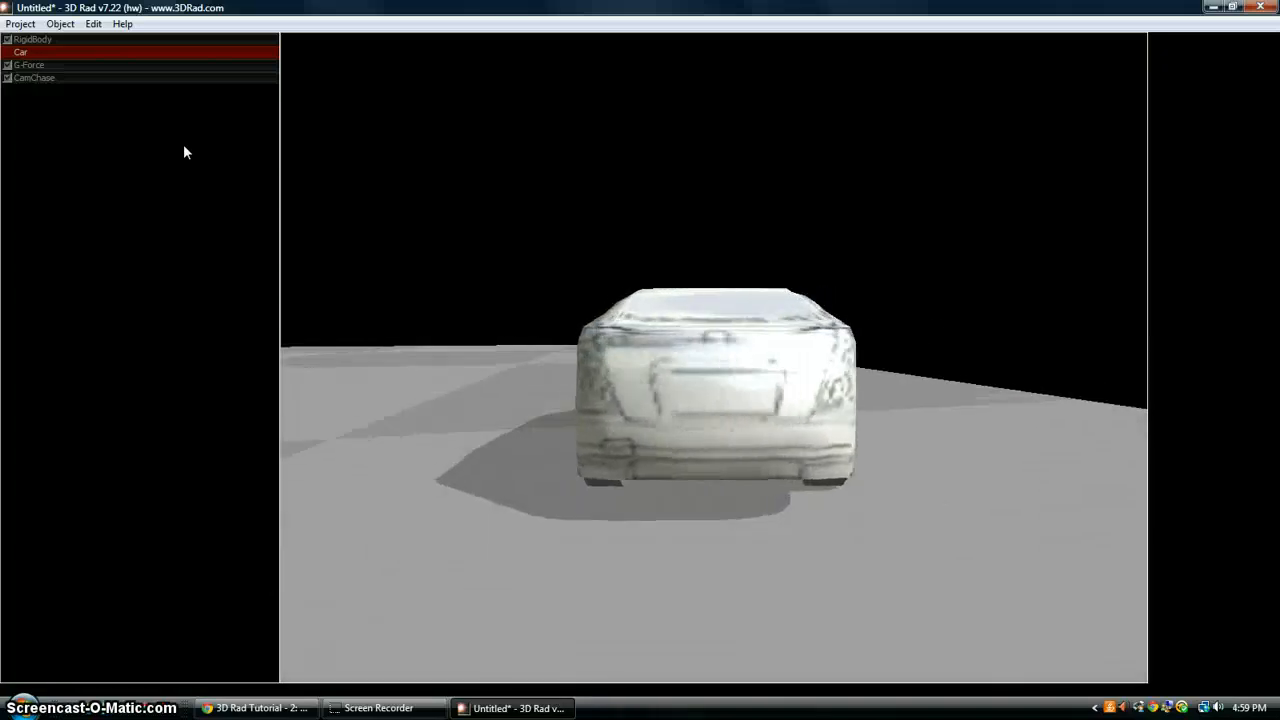
pyautogui.press('Left')
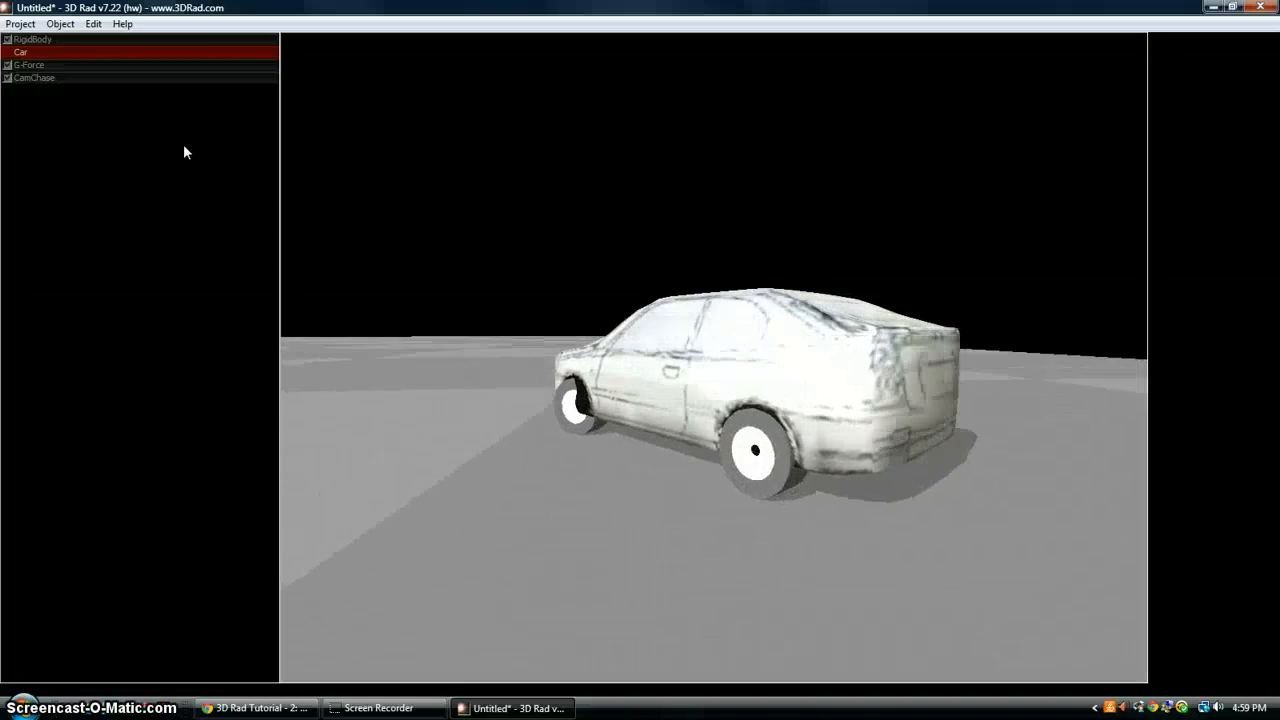
pyautogui.press('Right')
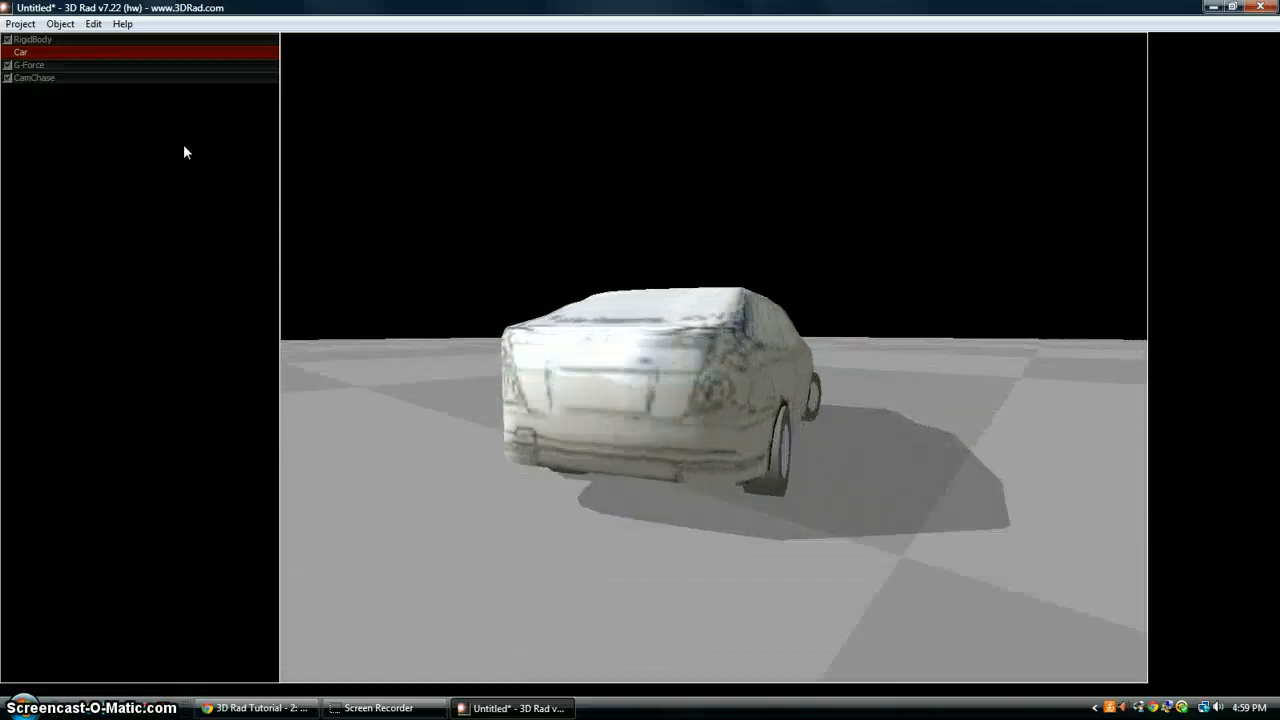
pyautogui.press('Right')
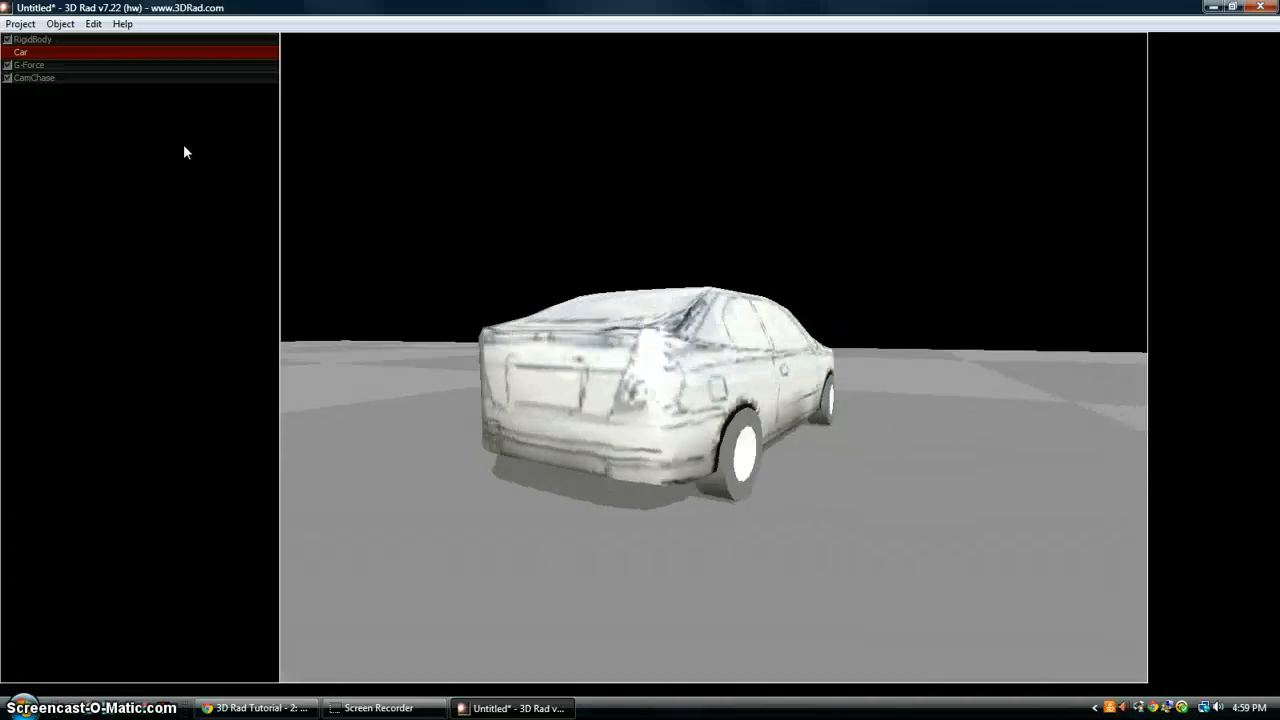
pyautogui.press('Left')
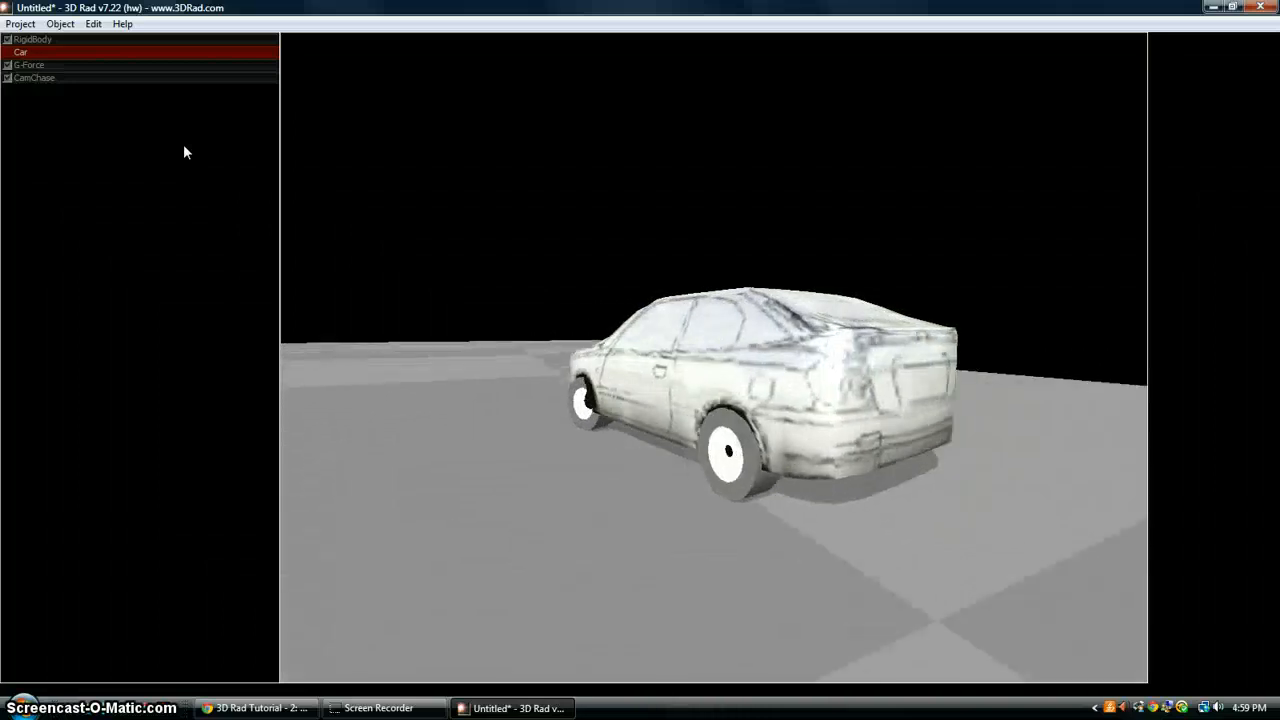
pyautogui.press('Left')
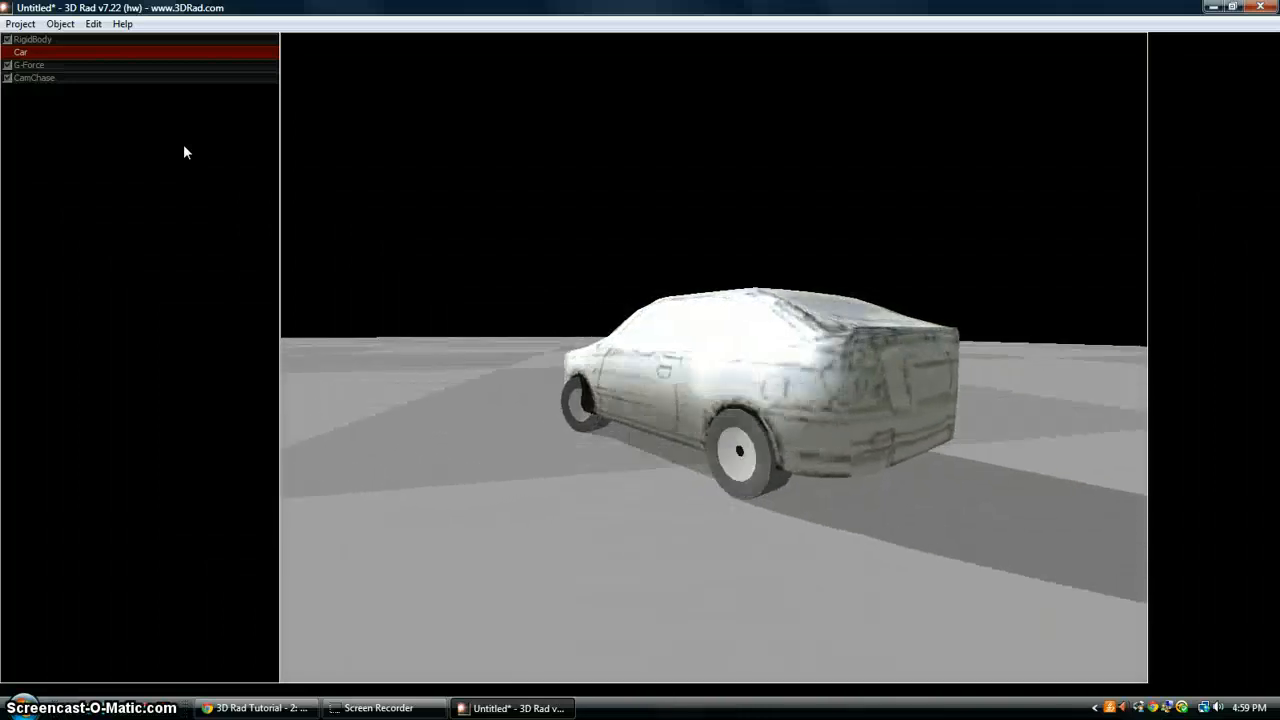
pyautogui.press('Right')
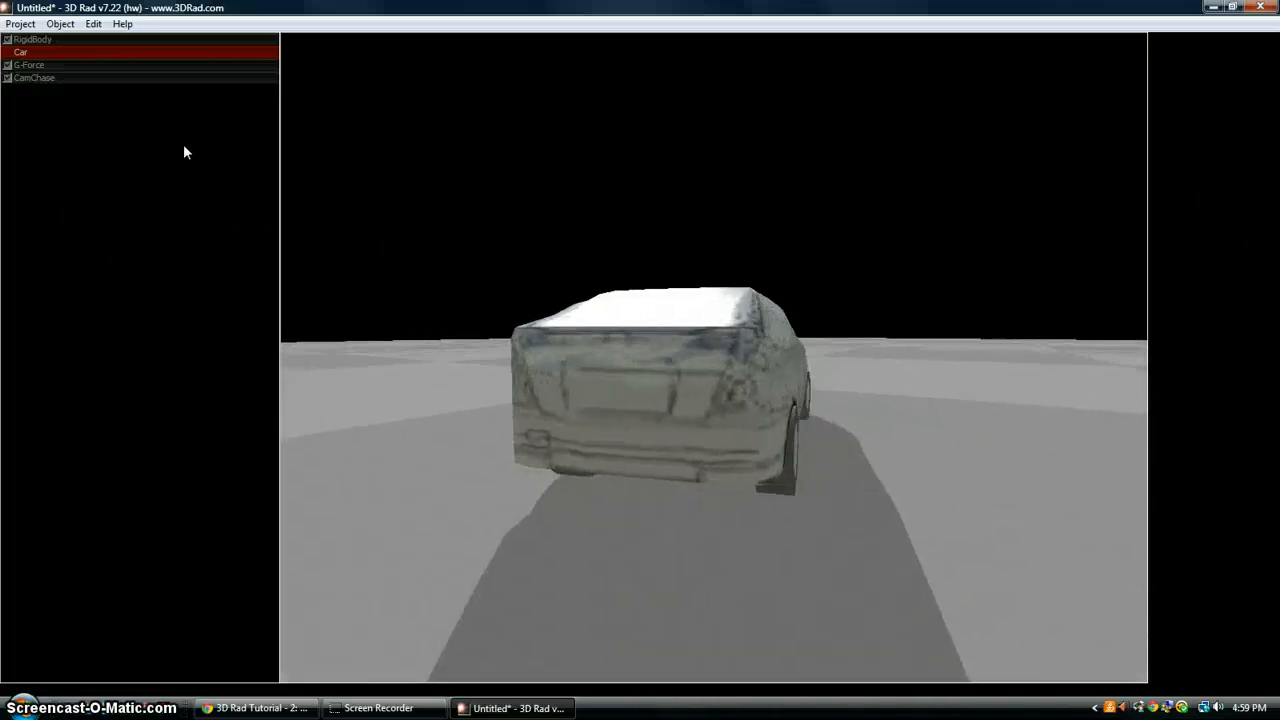
pyautogui.click(366, 710)
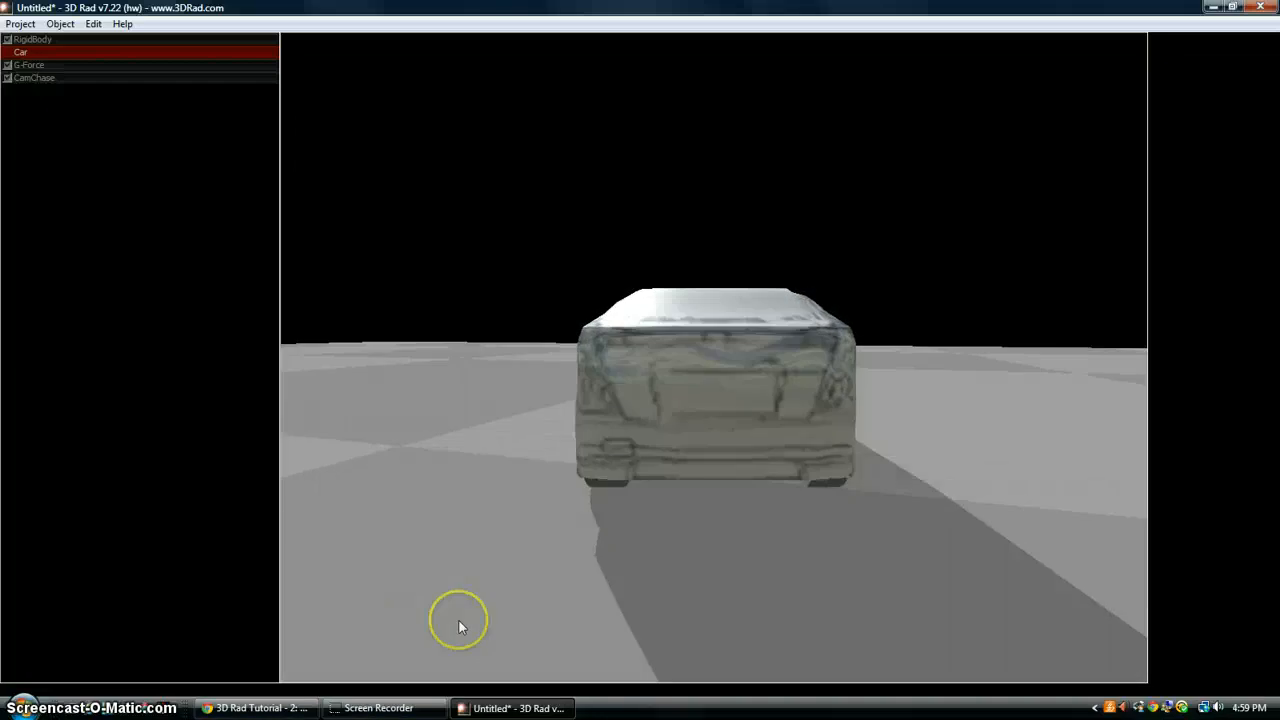
pyautogui.press('alt')
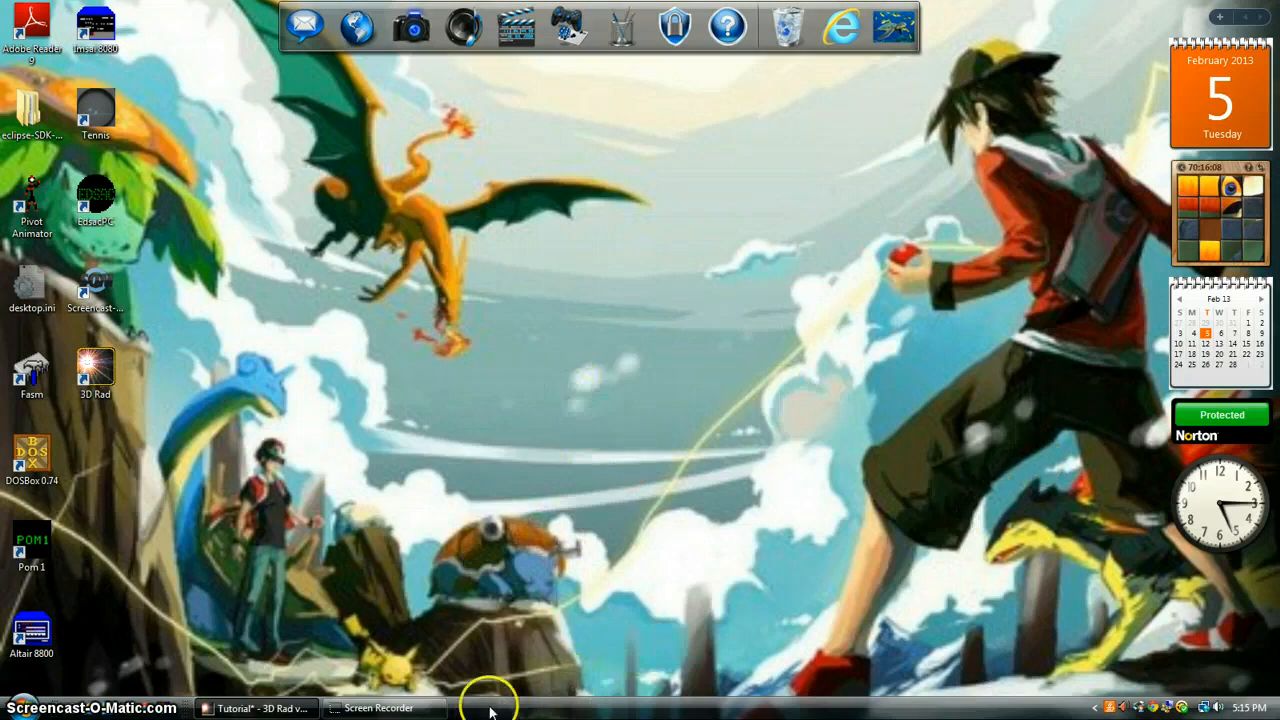
# Switch to the 3D Rad Tutorial project and examine the CamChase object's placement relative to the car from different angles
pyautogui.click(218, 709)
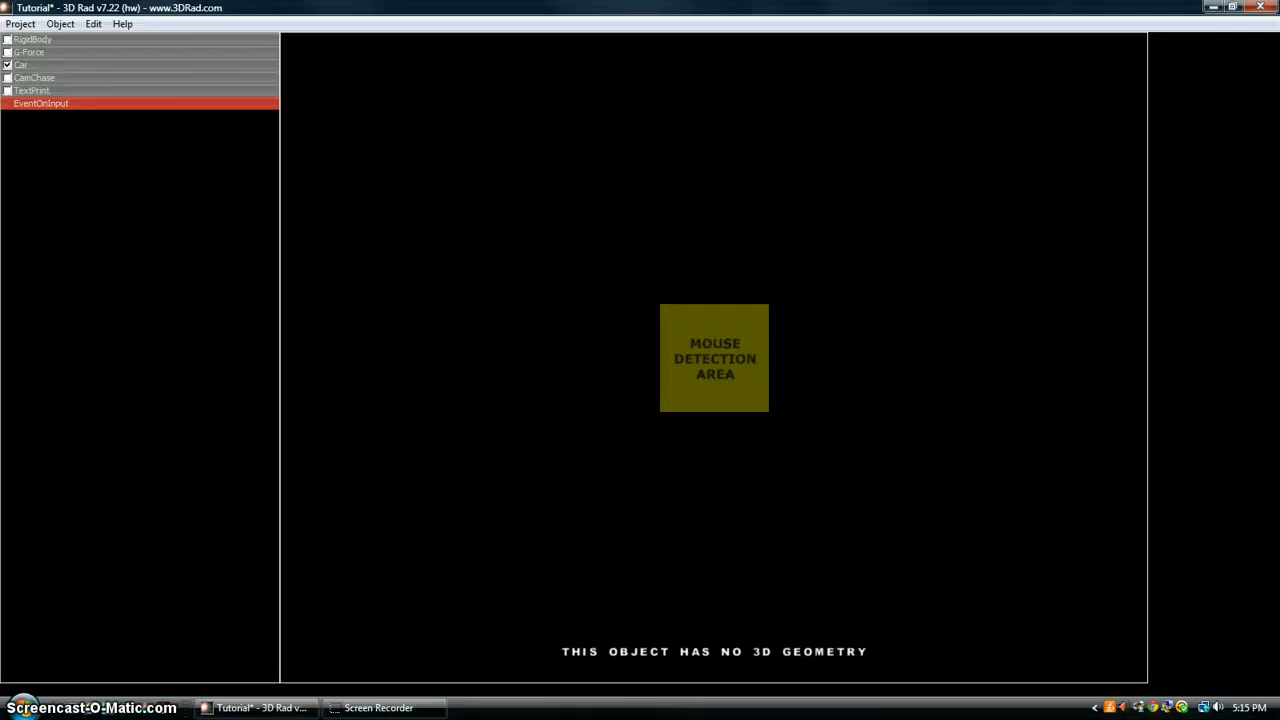
pyautogui.click(32, 29)
pyautogui.click(52, 350)
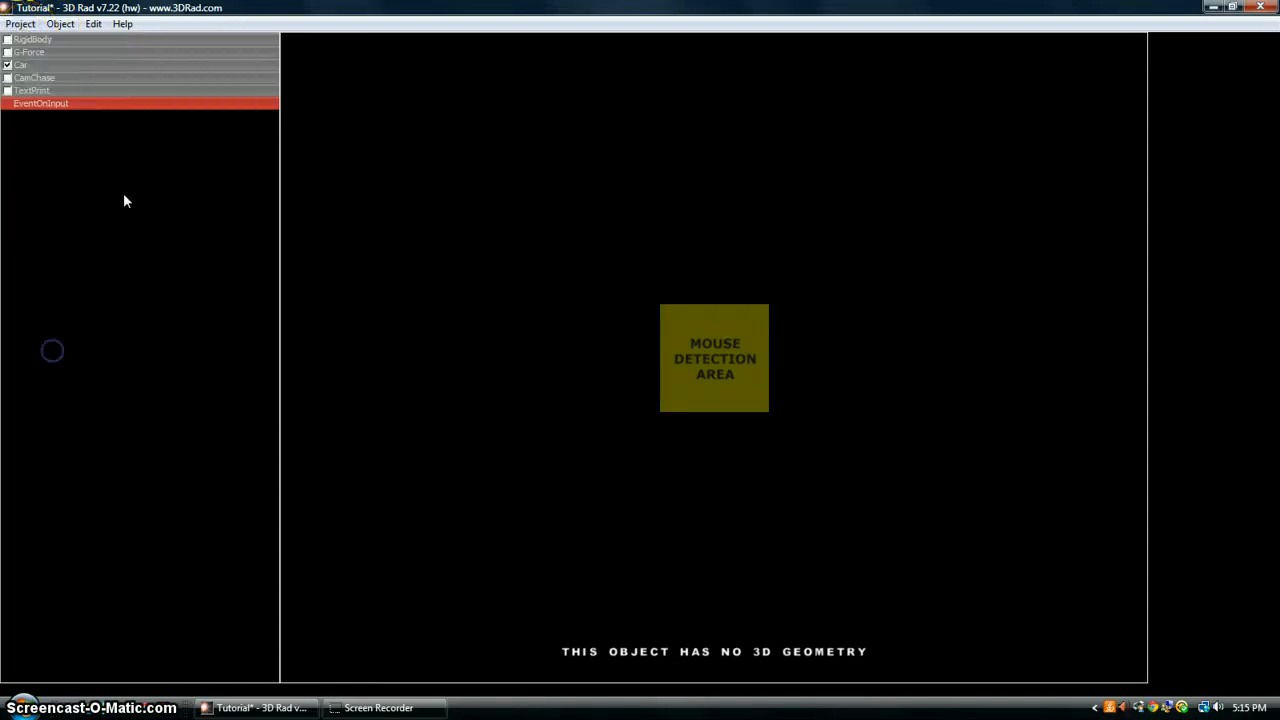
pyautogui.click(95, 90)
pyautogui.click(118, 76)
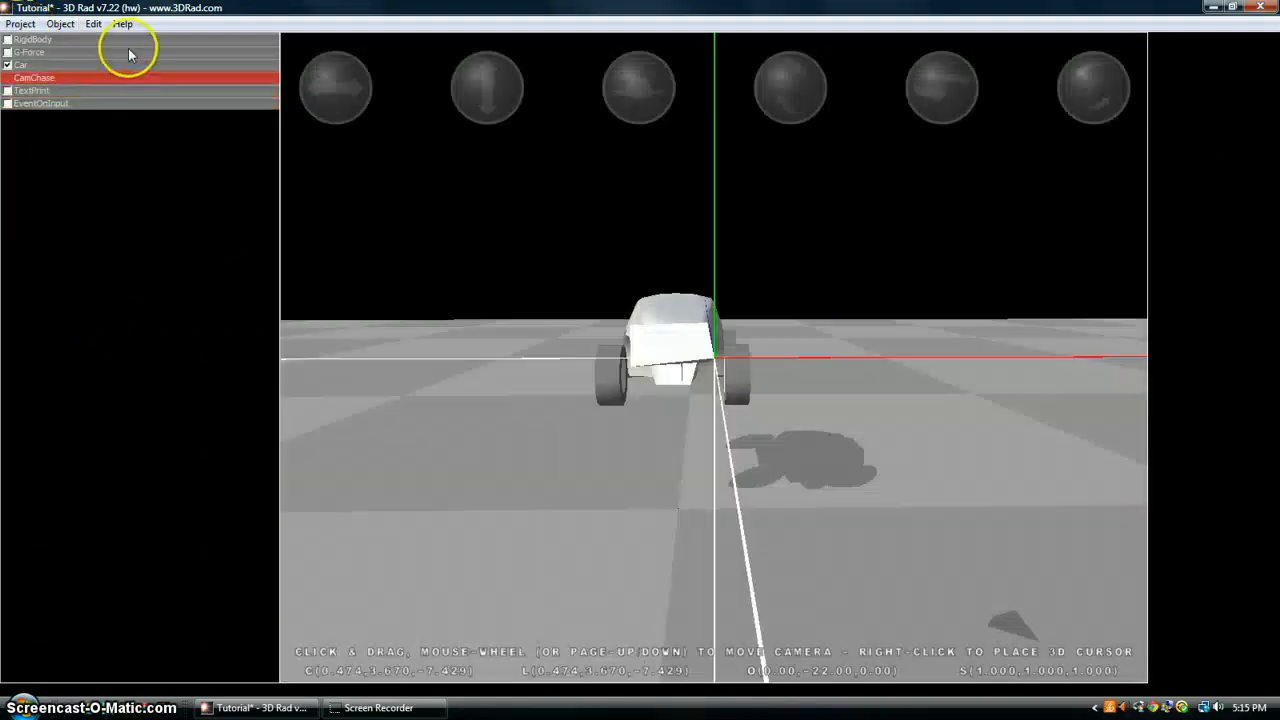
pyautogui.moveTo(437, 300)
pyautogui.mouseDown()
pyautogui.moveTo(714, 397)
pyautogui.moveTo(769, 297)
pyautogui.moveTo(529, 460)
pyautogui.moveTo(523, 574)
pyautogui.moveTo(1029, 502)
pyautogui.moveTo(1069, 326)
pyautogui.moveTo(891, 357)
pyautogui.moveTo(694, 443)
pyautogui.moveTo(783, 336)
pyautogui.moveTo(711, 357)
pyautogui.moveTo(726, 351)
pyautogui.moveTo(672, 426)
pyautogui.moveTo(703, 362)
pyautogui.moveTo(720, 360)
pyautogui.mouseUp()
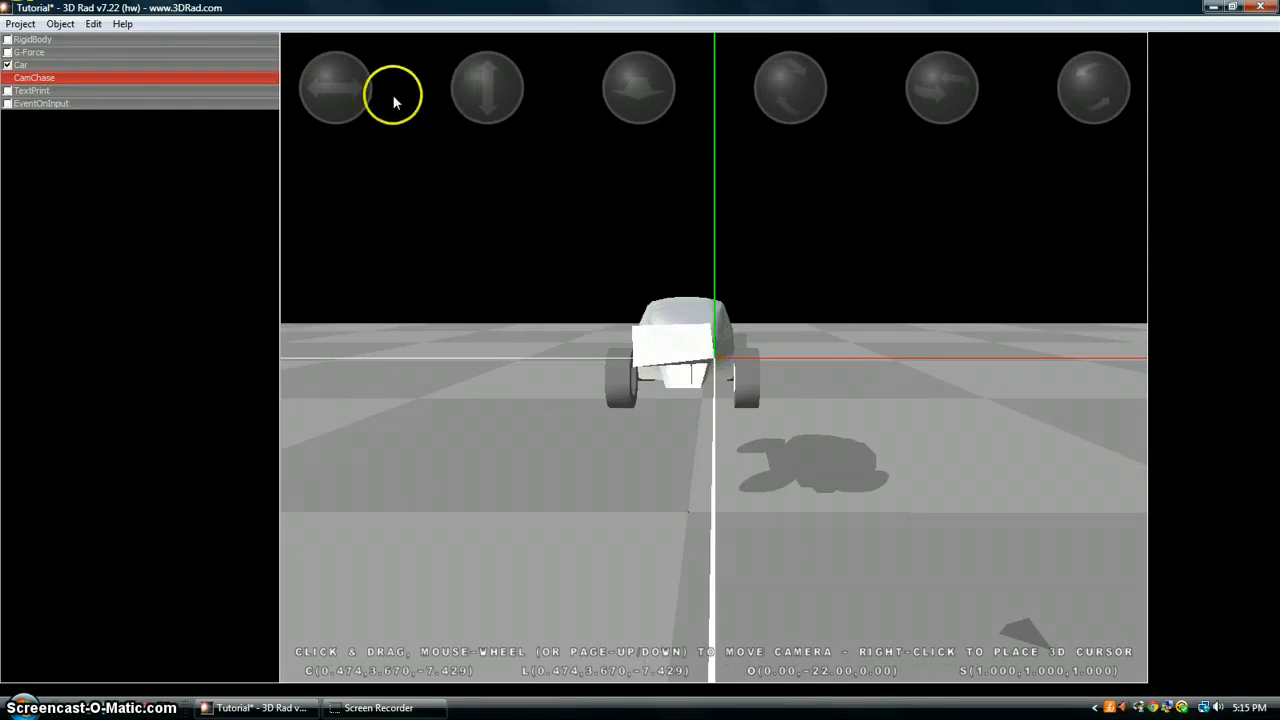
pyautogui.moveTo(624, 536); pyautogui.dragTo(799, 300)
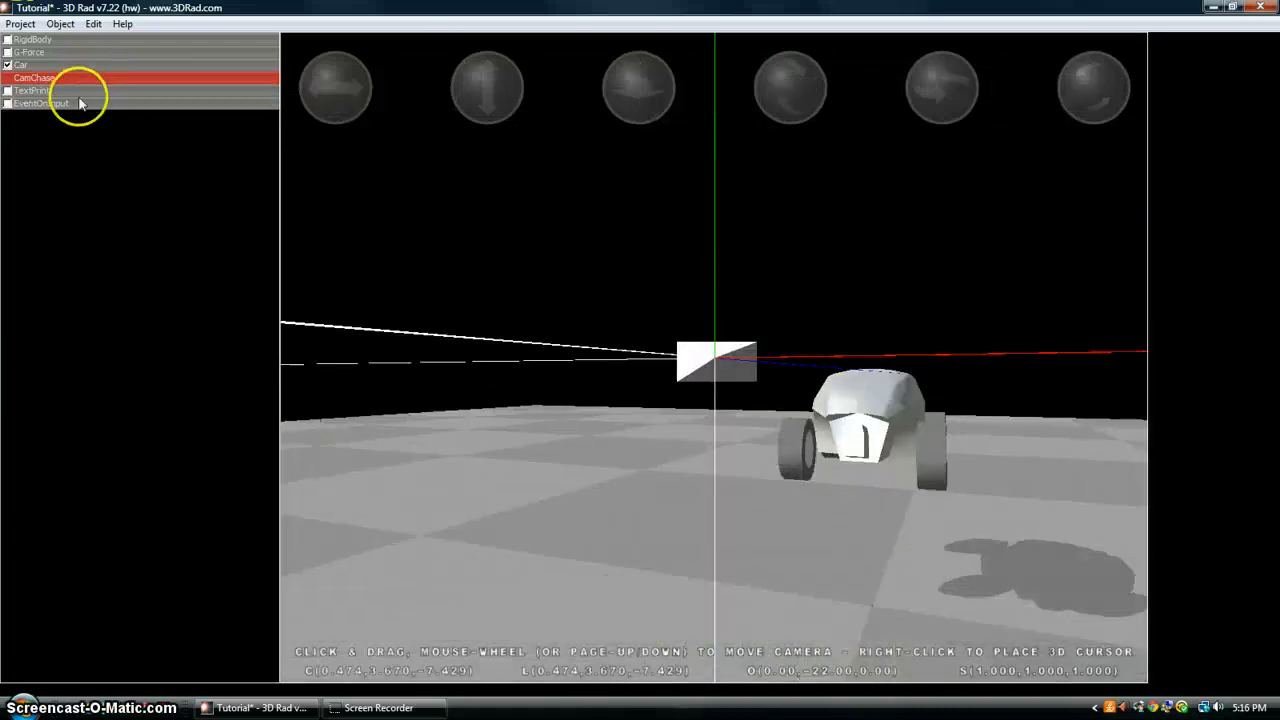
# Add a second Car object to the project
pyautogui.click(60, 24)
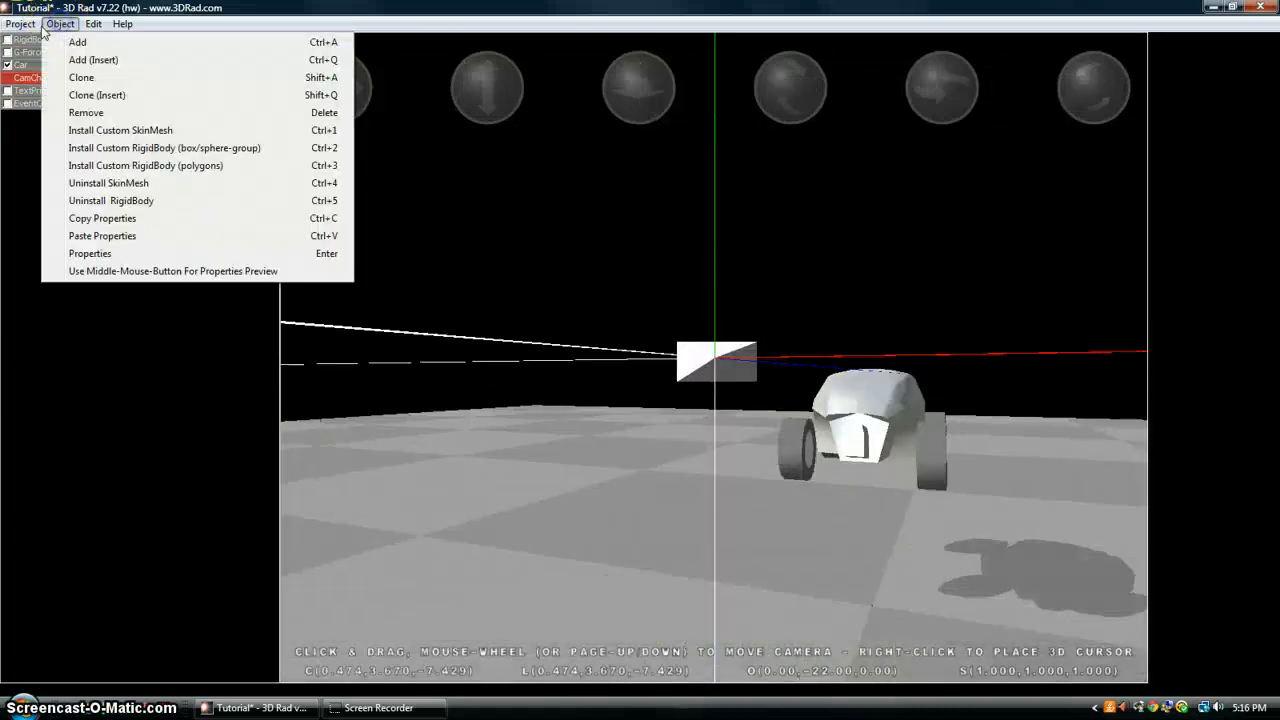
pyautogui.click(90, 42)
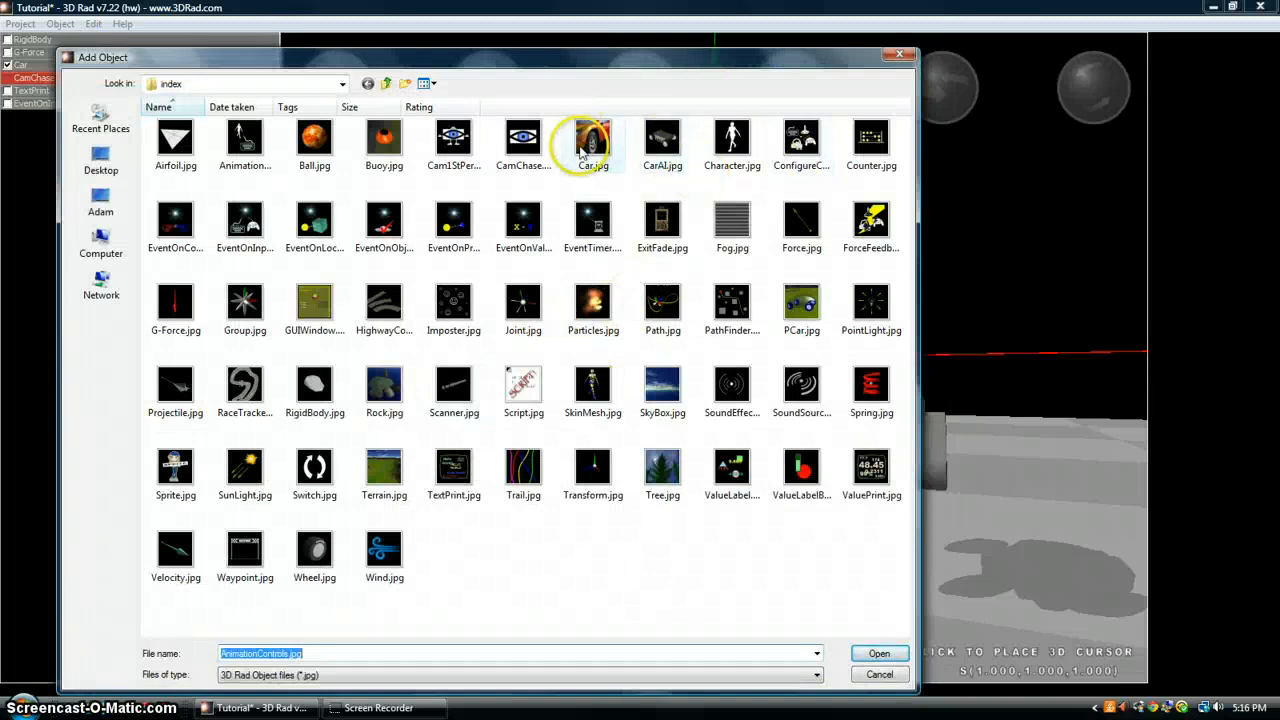
pyautogui.click(882, 652)
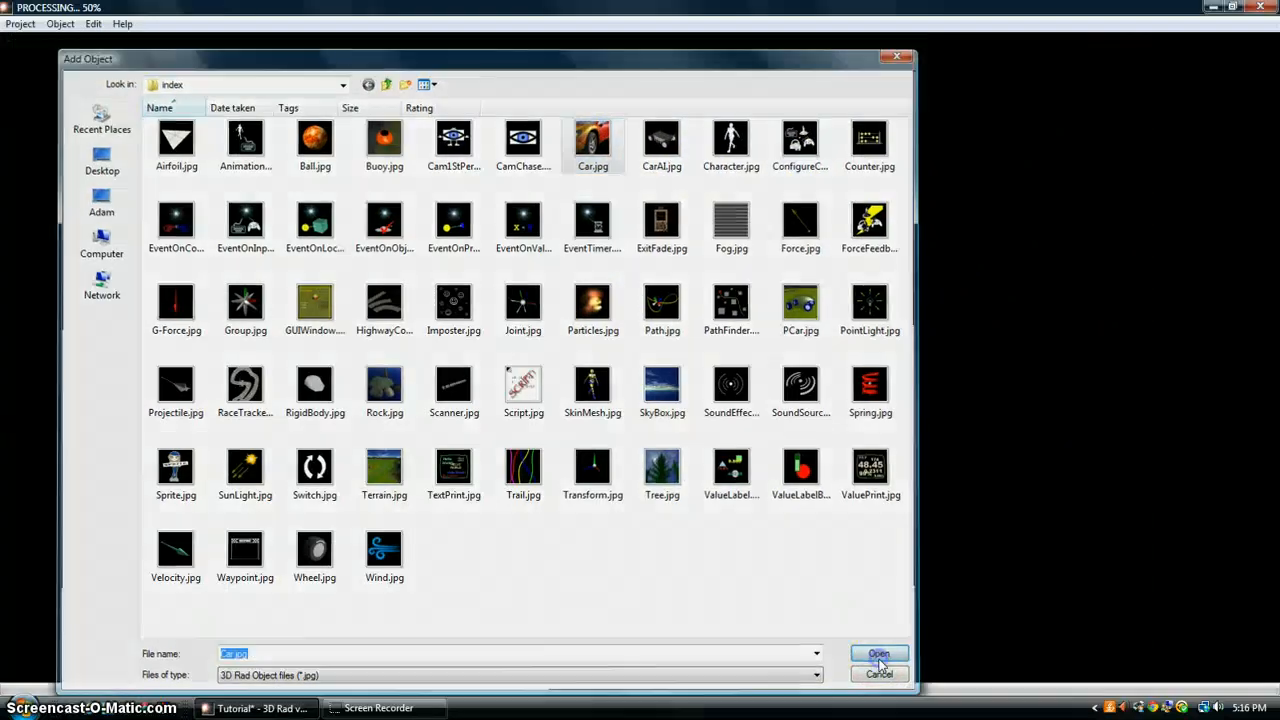
# Move the new Car to about (-2.52, 2.69, -12.61) m, behind the first car, and link it to G-Force
pyautogui.moveTo(474, 80); pyautogui.dragTo(489, 49)
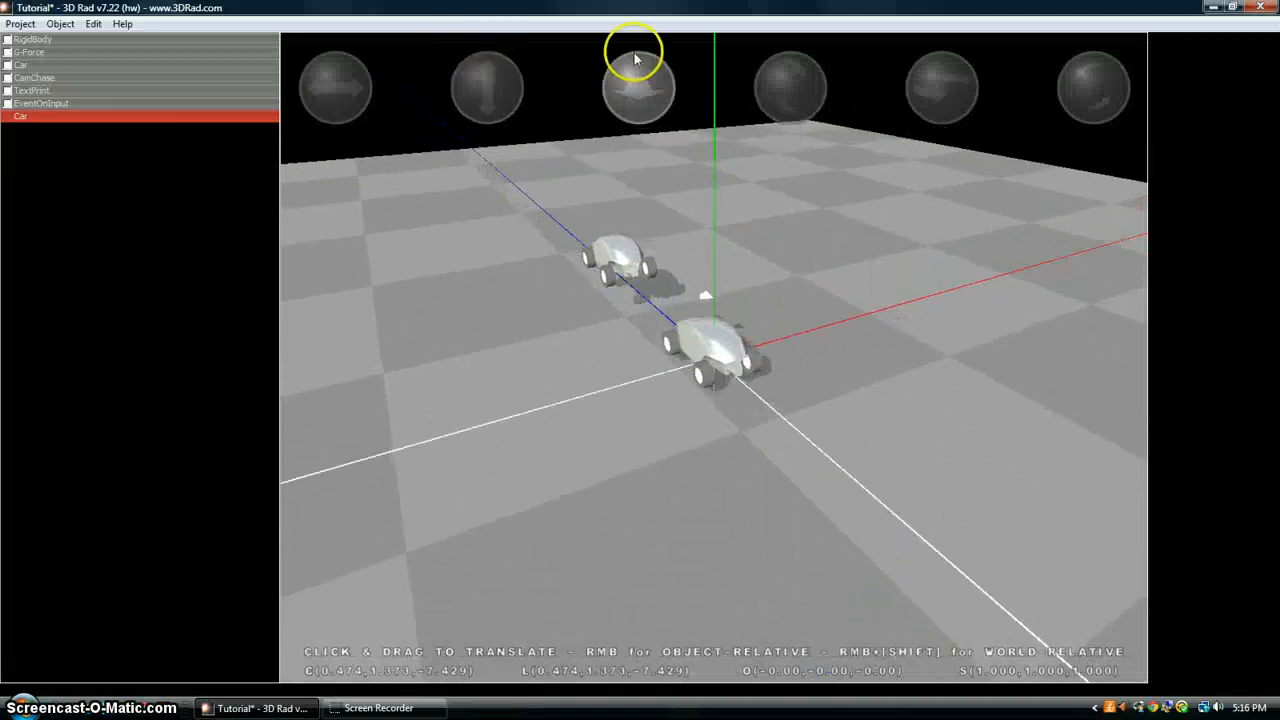
pyautogui.moveTo(637, 60); pyautogui.dragTo(720, 348)
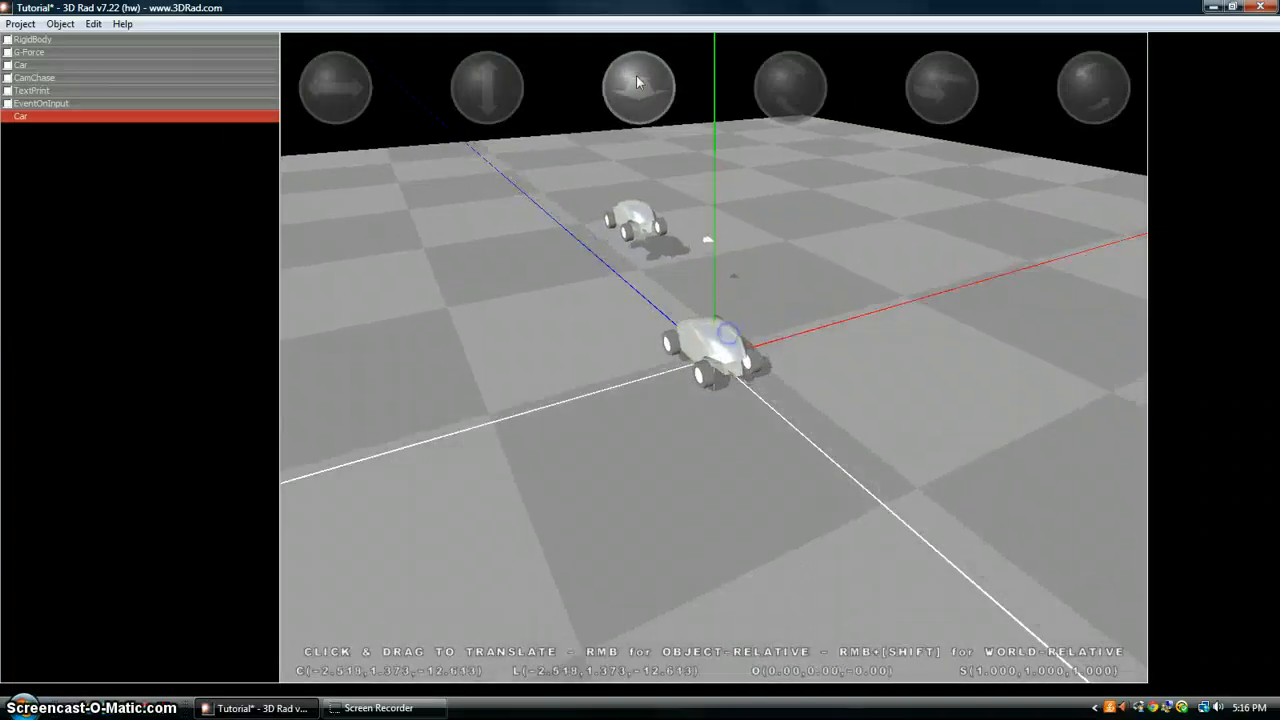
pyautogui.moveTo(482, 86); pyautogui.dragTo(746, 314)
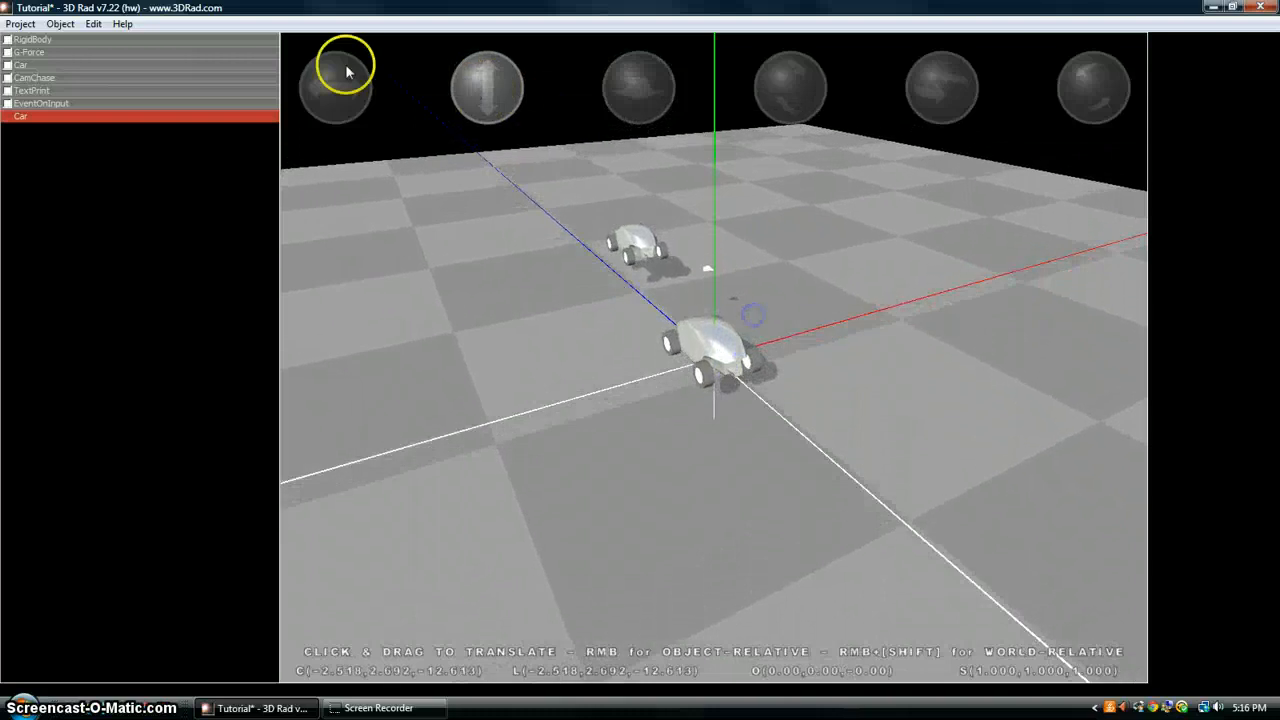
pyautogui.click(9, 52)
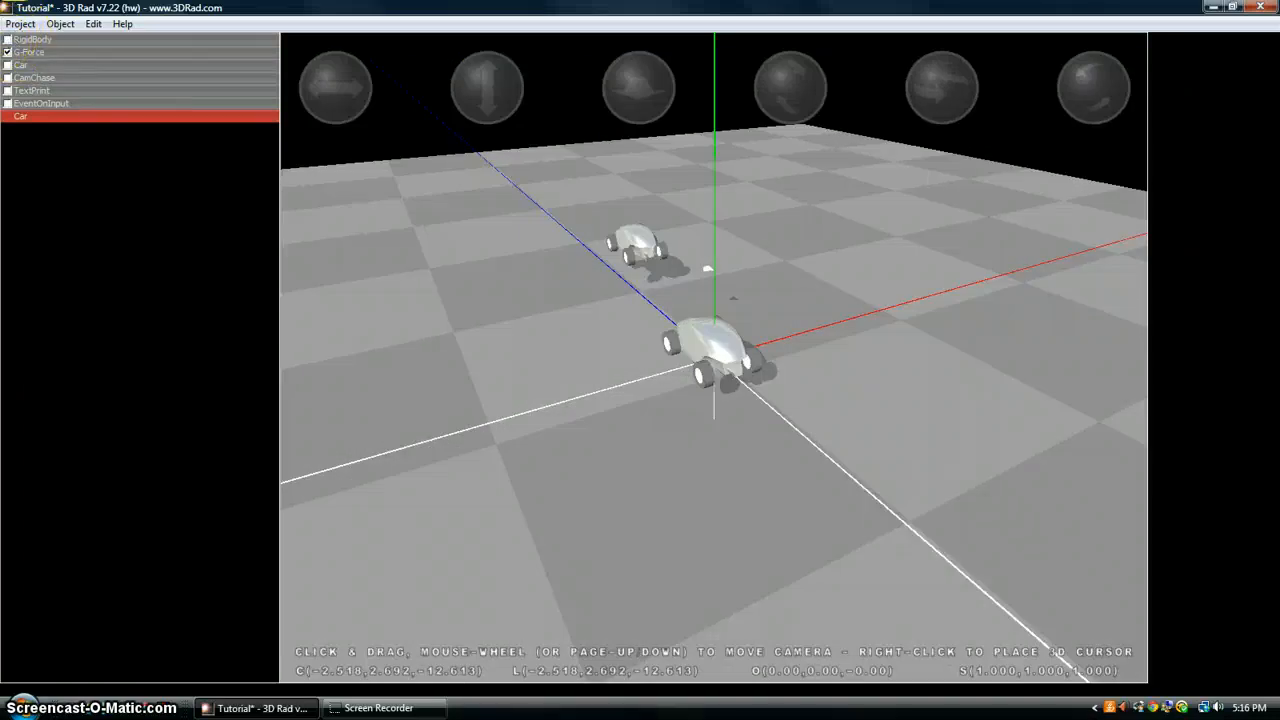
# Disable the throttle, reverse and steering controls of the first Car
pyautogui.doubleClick(39, 66)
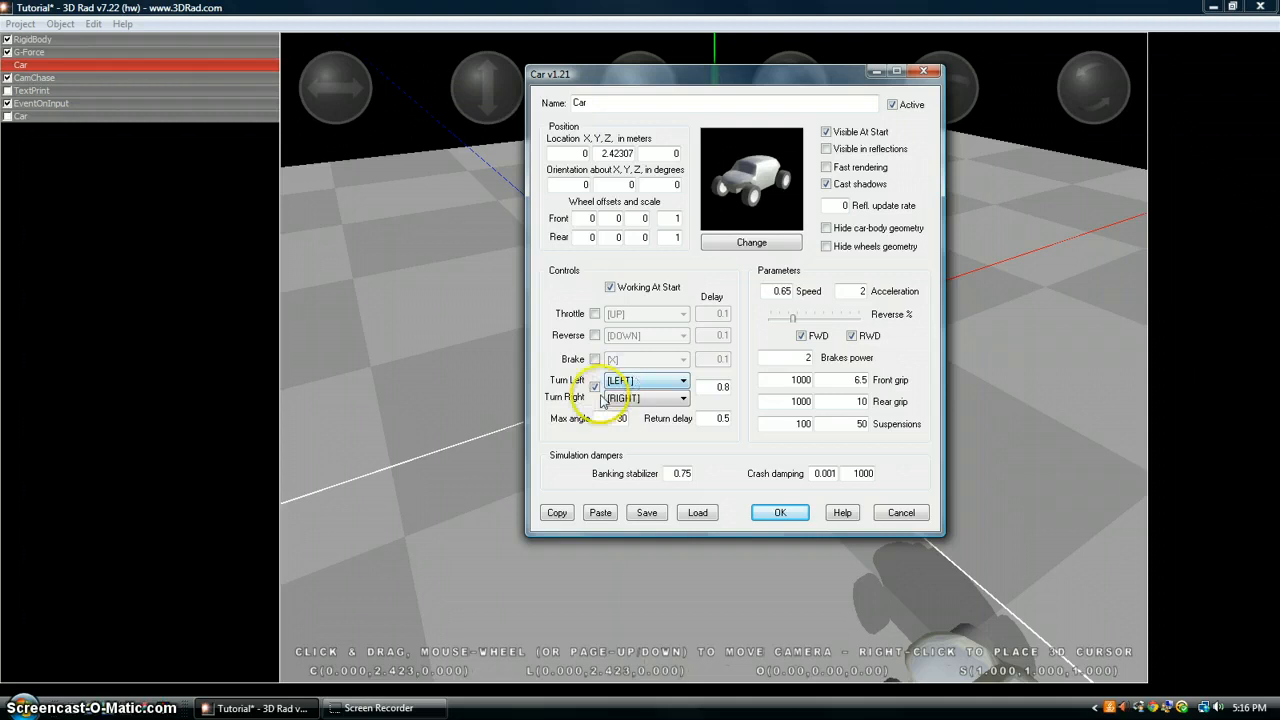
pyautogui.click(781, 515)
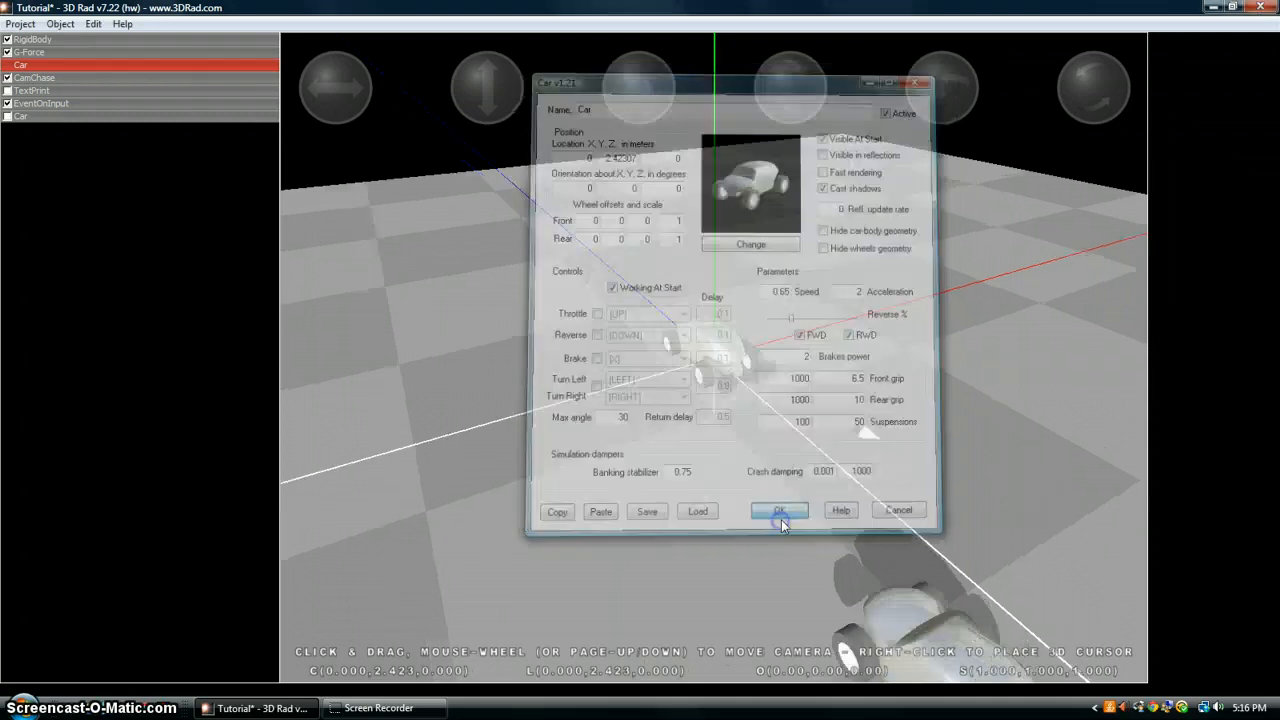
pyautogui.scroll(-5, 752, 509)
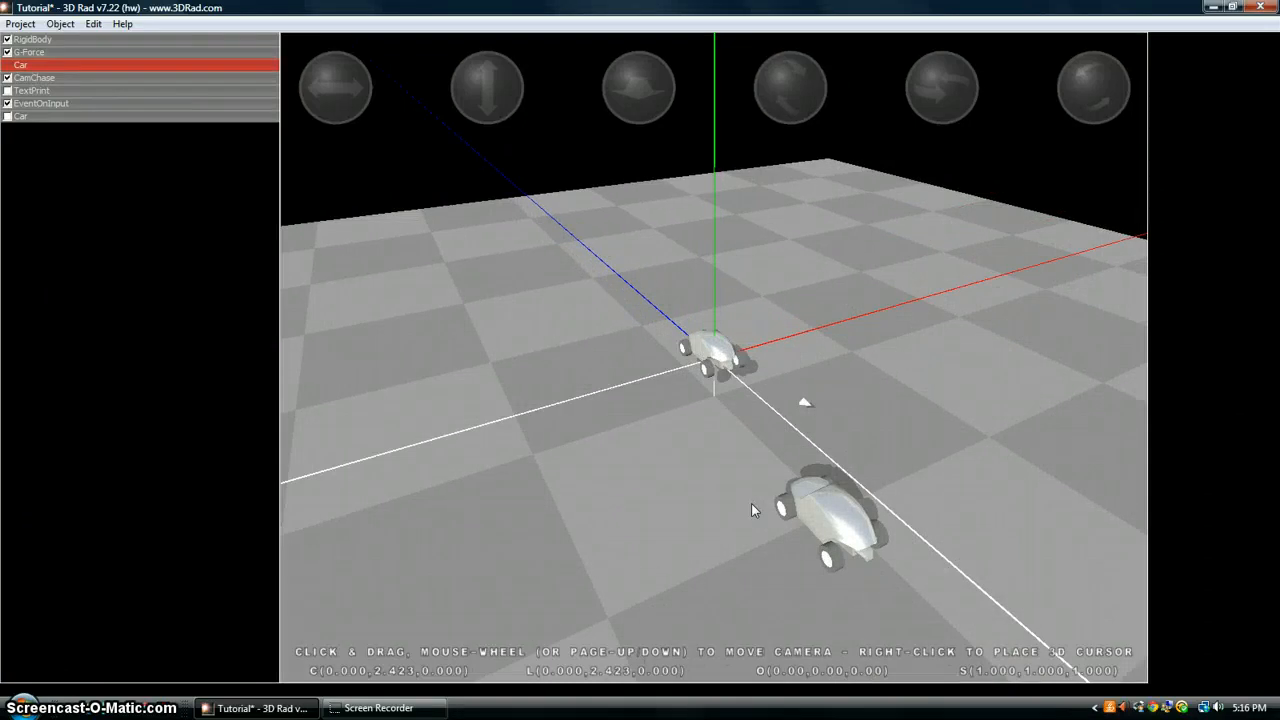
pyautogui.scroll(-3, 752, 505)
pyautogui.moveTo(714, 359)
pyautogui.mouseDown()
pyautogui.moveTo(777, 395)
pyautogui.moveTo(831, 453)
pyautogui.moveTo(791, 466)
pyautogui.moveTo(974, 415)
pyautogui.moveTo(791, 354)
pyautogui.moveTo(780, 366)
pyautogui.moveTo(863, 320)
pyautogui.moveTo(864, 357)
pyautogui.moveTo(751, 377)
pyautogui.moveTo(654, 423)
pyautogui.moveTo(669, 360)
pyautogui.moveTo(555, 387)
pyautogui.moveTo(343, 363)
pyautogui.moveTo(437, 375)
pyautogui.mouseUp()
pyautogui.moveTo(294, 389); pyautogui.dragTo(697, 361)
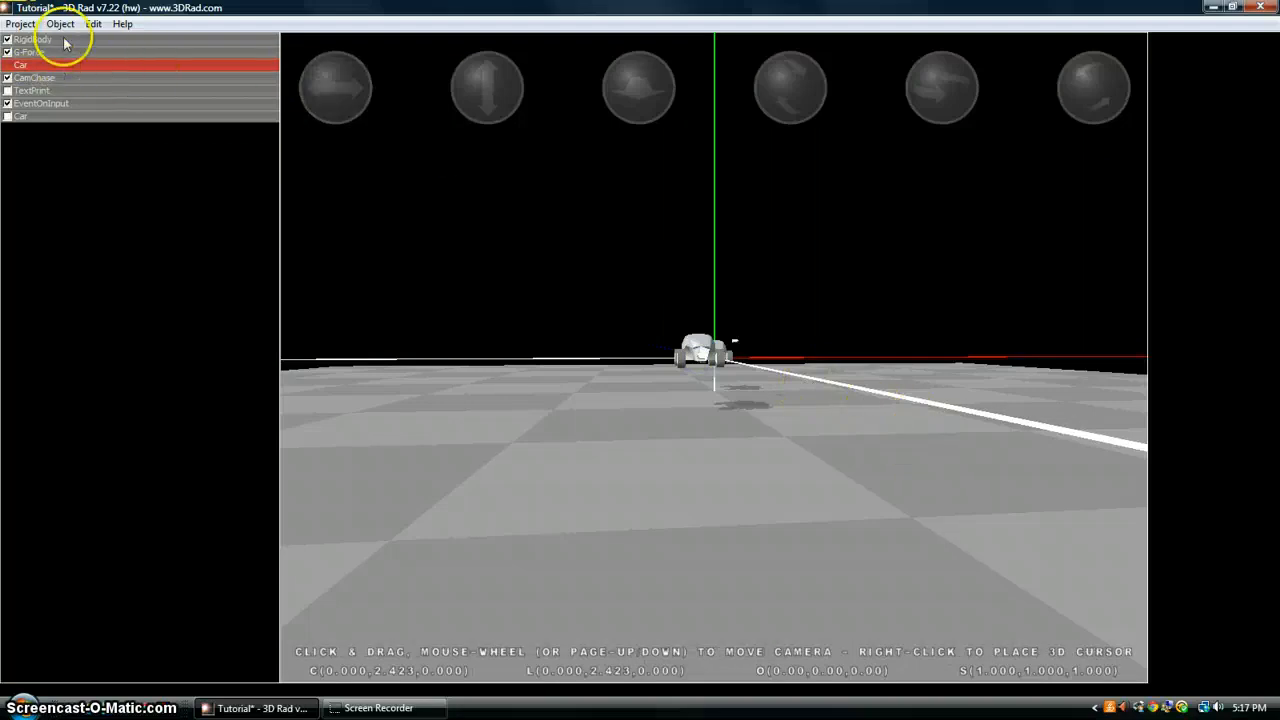
# Link the second Car to EventOnInput and rename it "Car: ai unit"
pyautogui.click(40, 116)
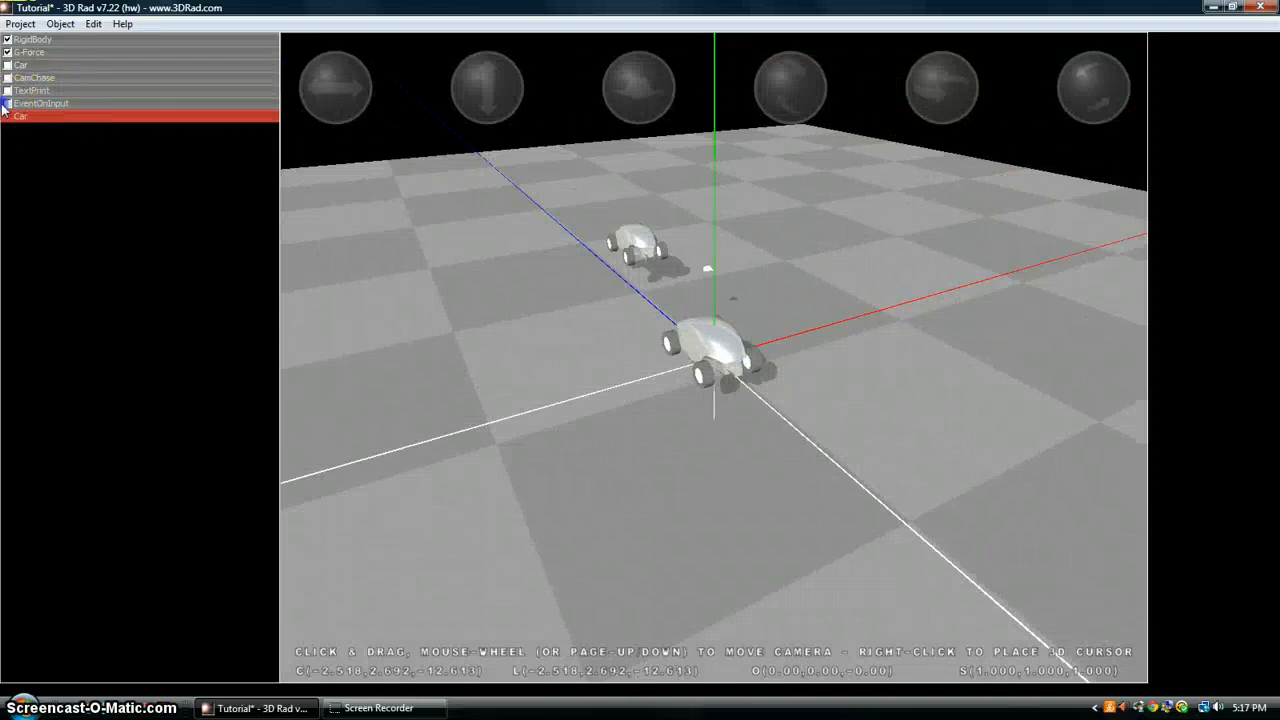
pyautogui.click(7, 103)
pyautogui.doubleClick(38, 116)
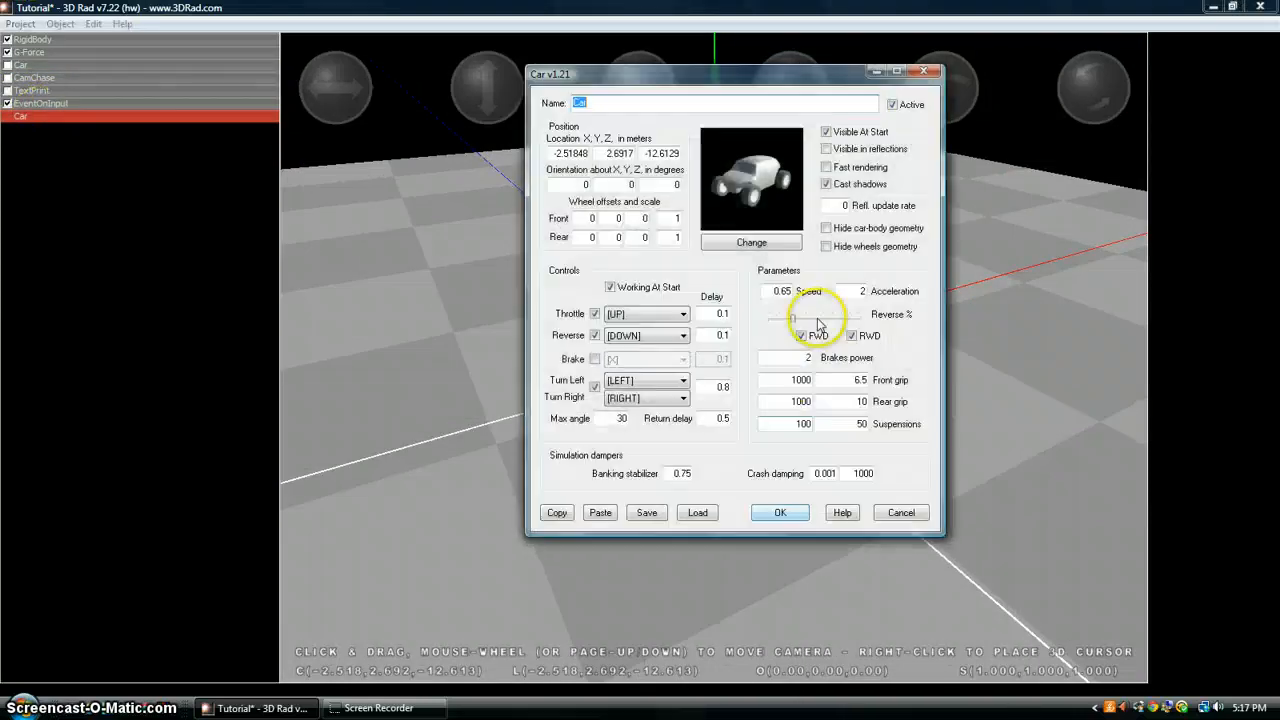
pyautogui.click(720, 104)
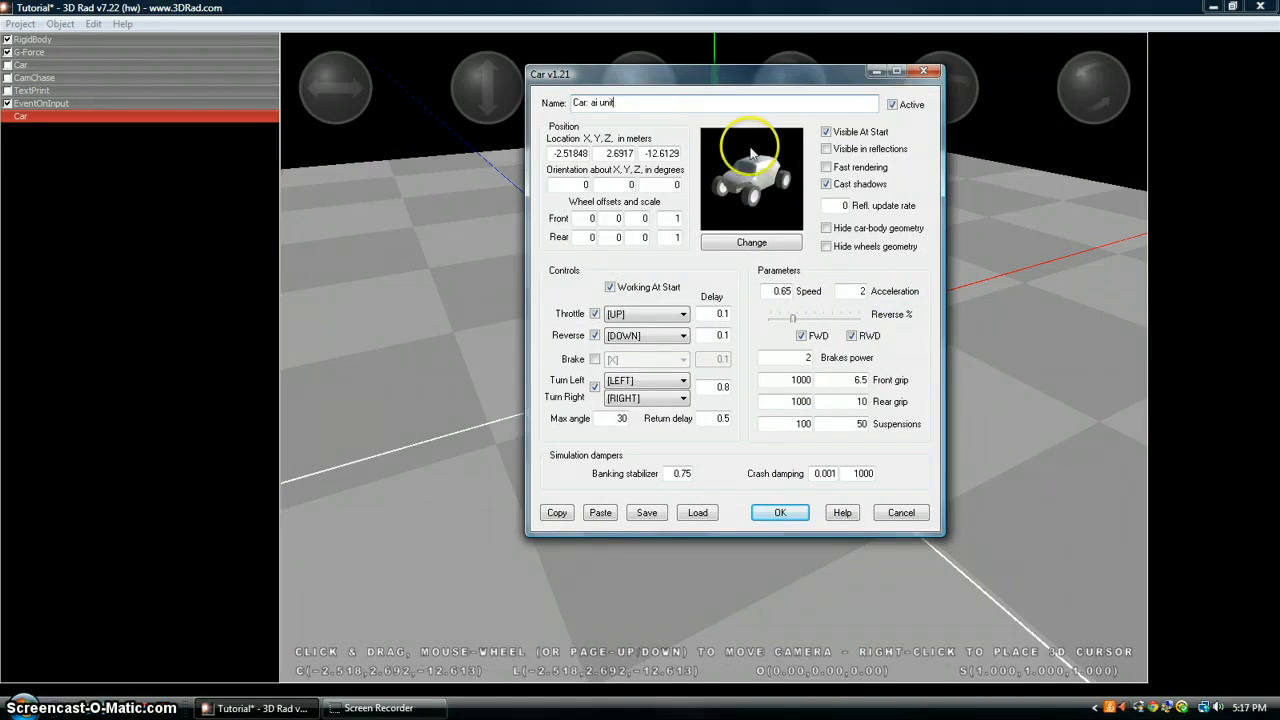
pyautogui.write(': ai unit')
pyautogui.click(775, 512)
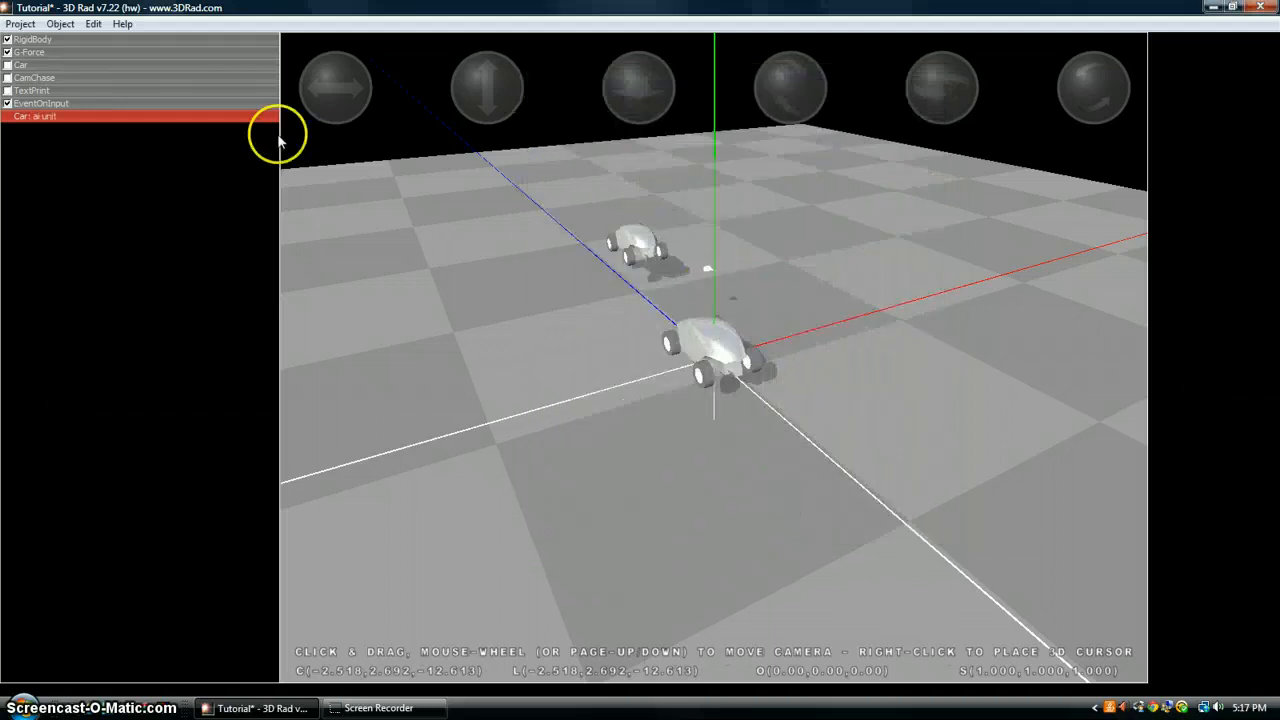
# Set the EventOnInput relationship for "Car: ai unit" to RESET ON INPUT
pyautogui.doubleClick(50, 105)
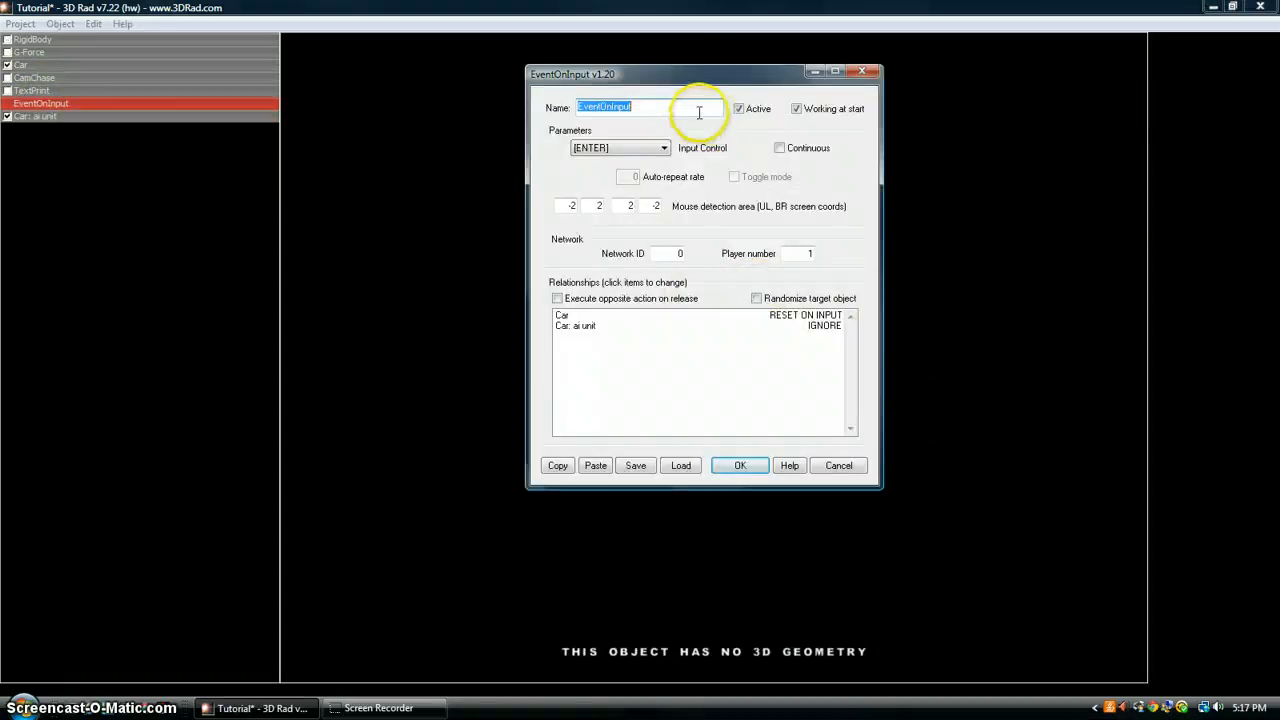
pyautogui.click(688, 110)
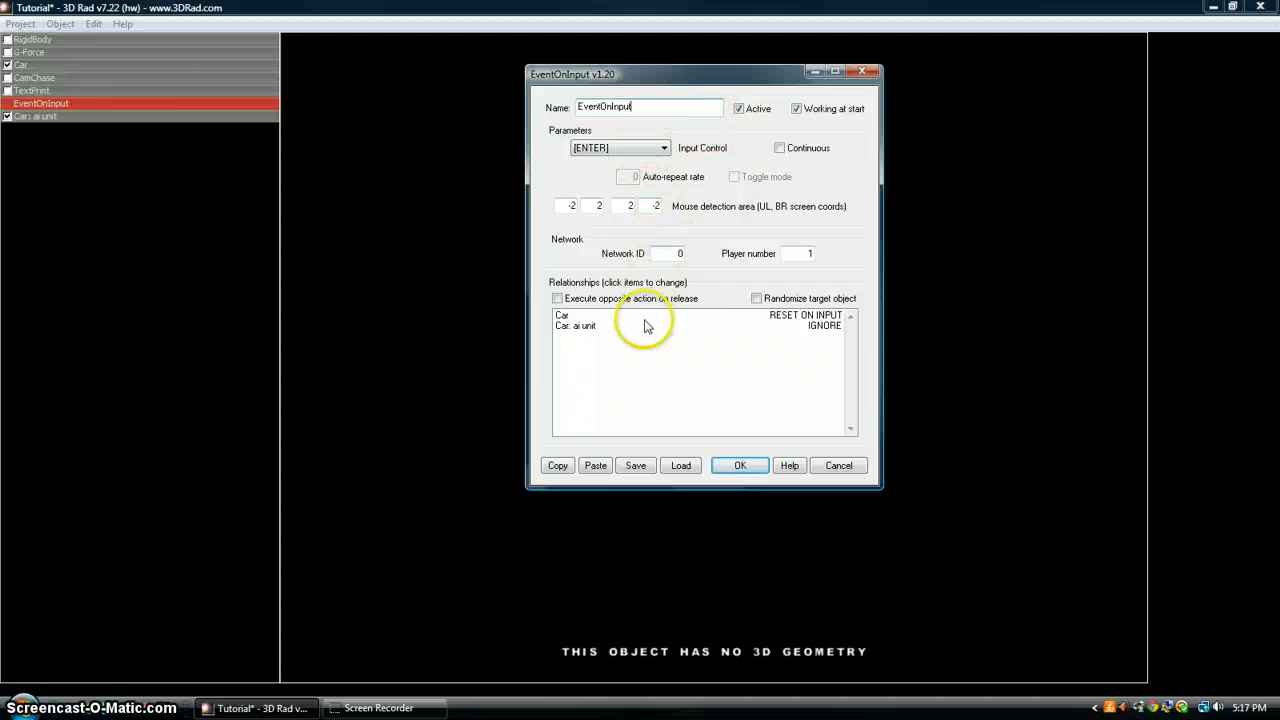
pyautogui.click(712, 326)
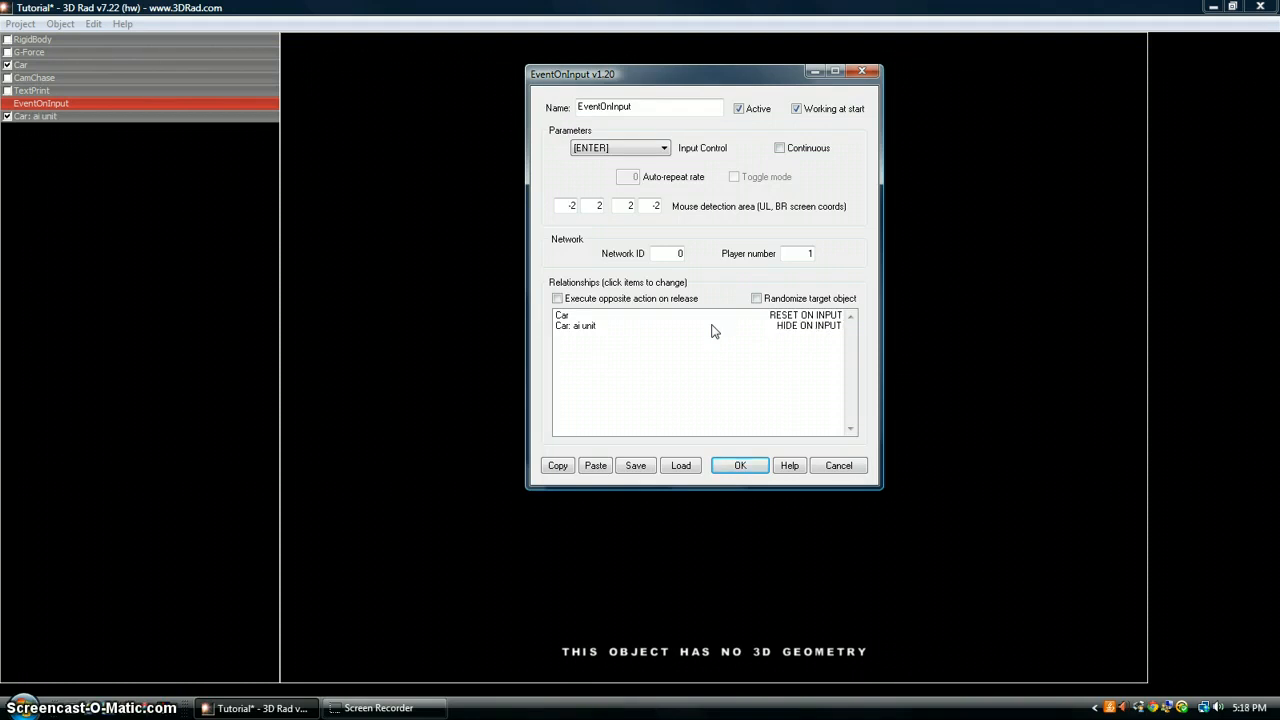
pyautogui.click(743, 336)
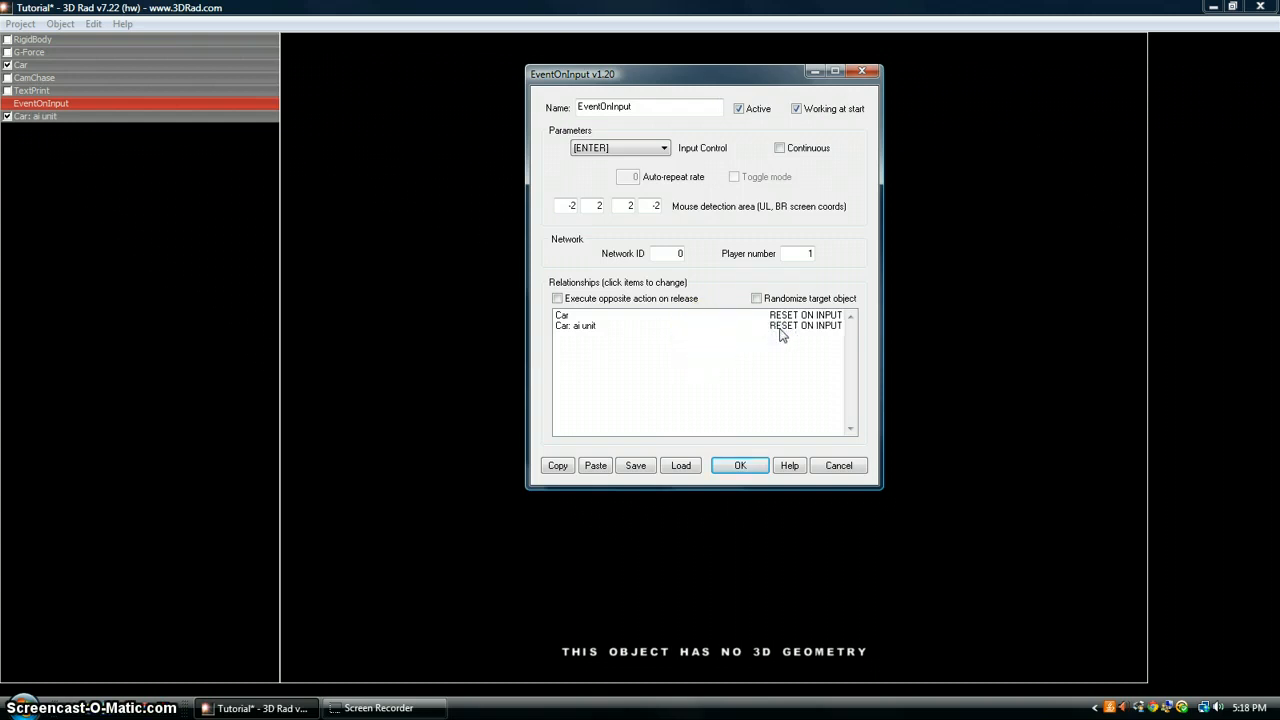
pyautogui.click(748, 468)
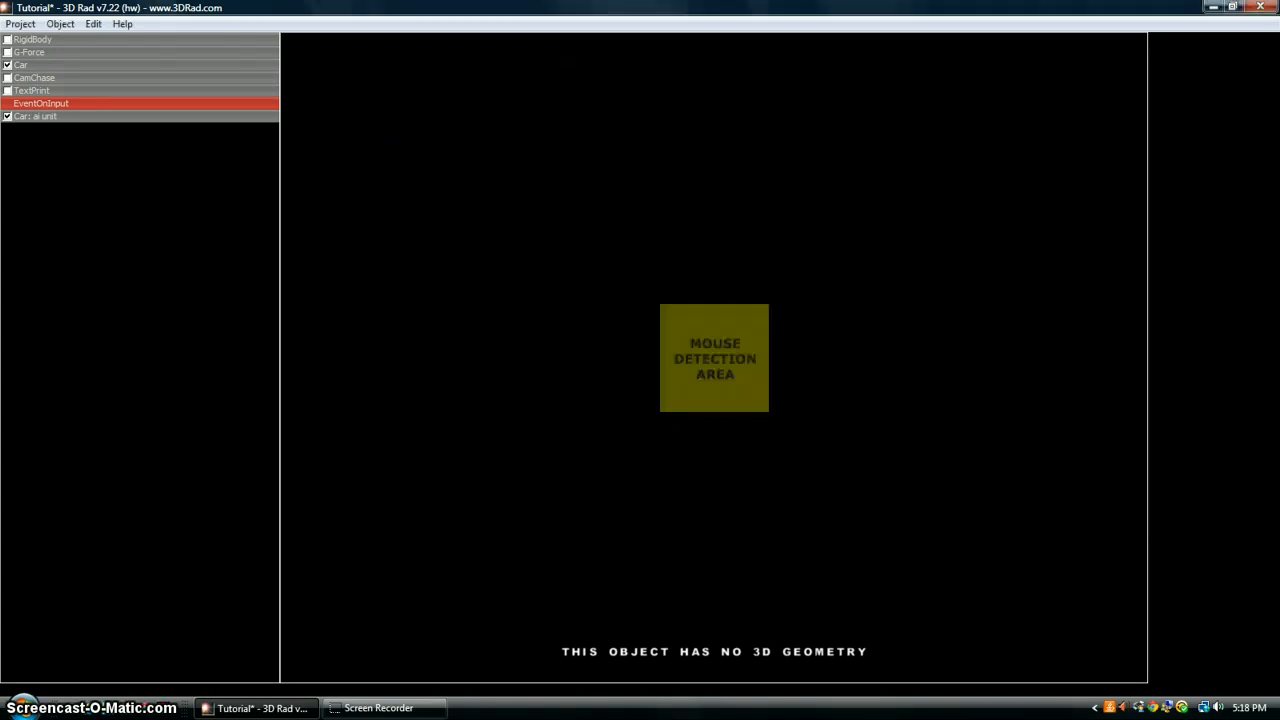
# Add a CarAI object to the project
pyautogui.click(61, 65)
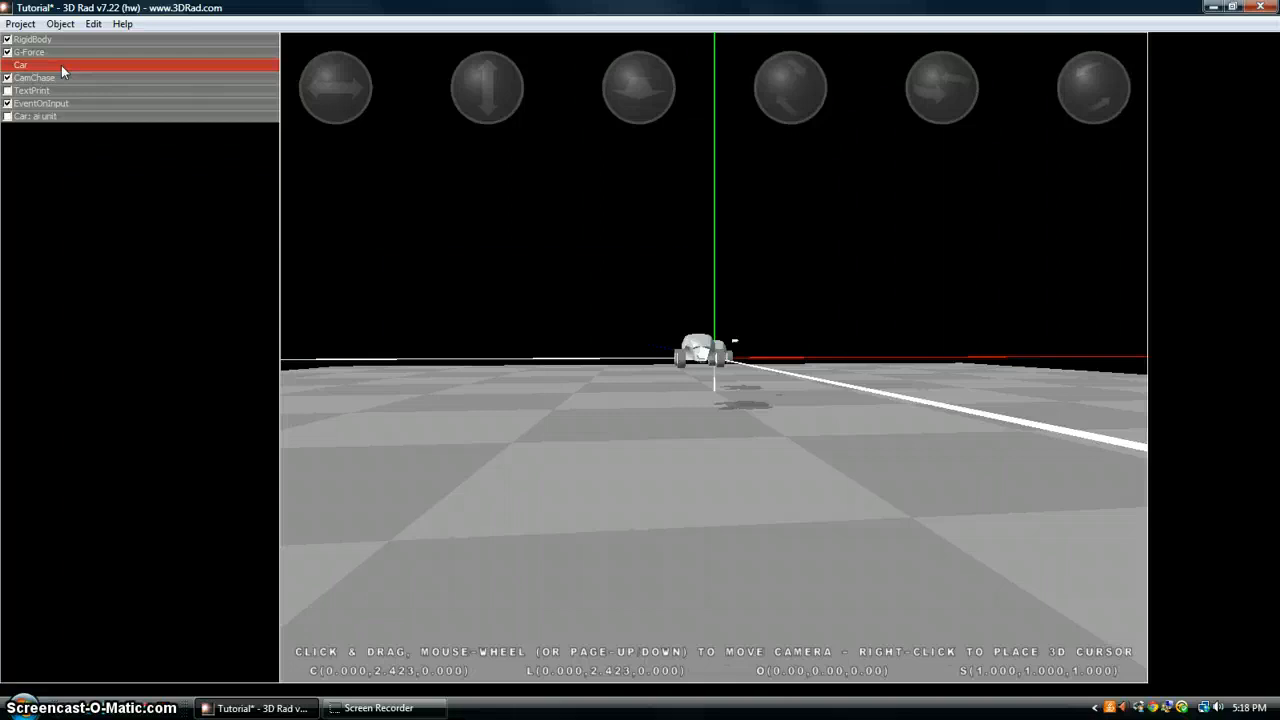
pyautogui.moveTo(980, 590); pyautogui.dragTo(1170, 635)
pyautogui.moveTo(622, 357); pyautogui.dragTo(1141, 545)
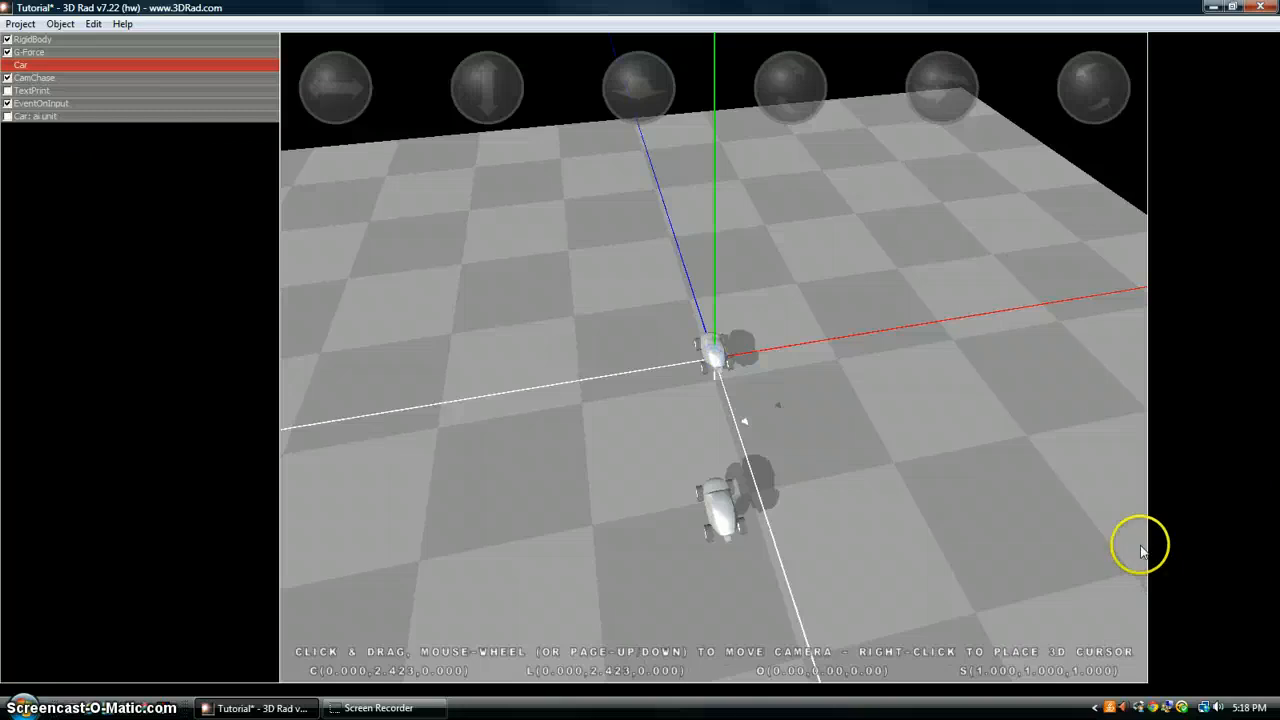
pyautogui.click(57, 24)
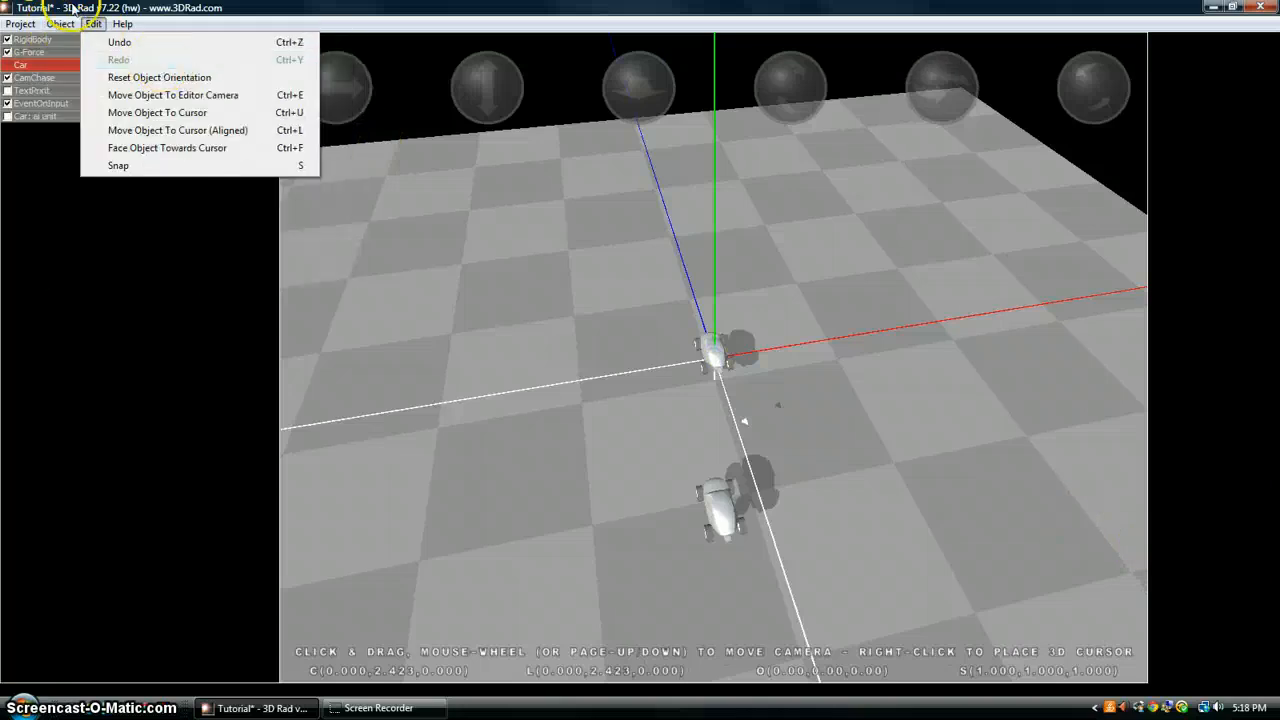
pyautogui.click(76, 41)
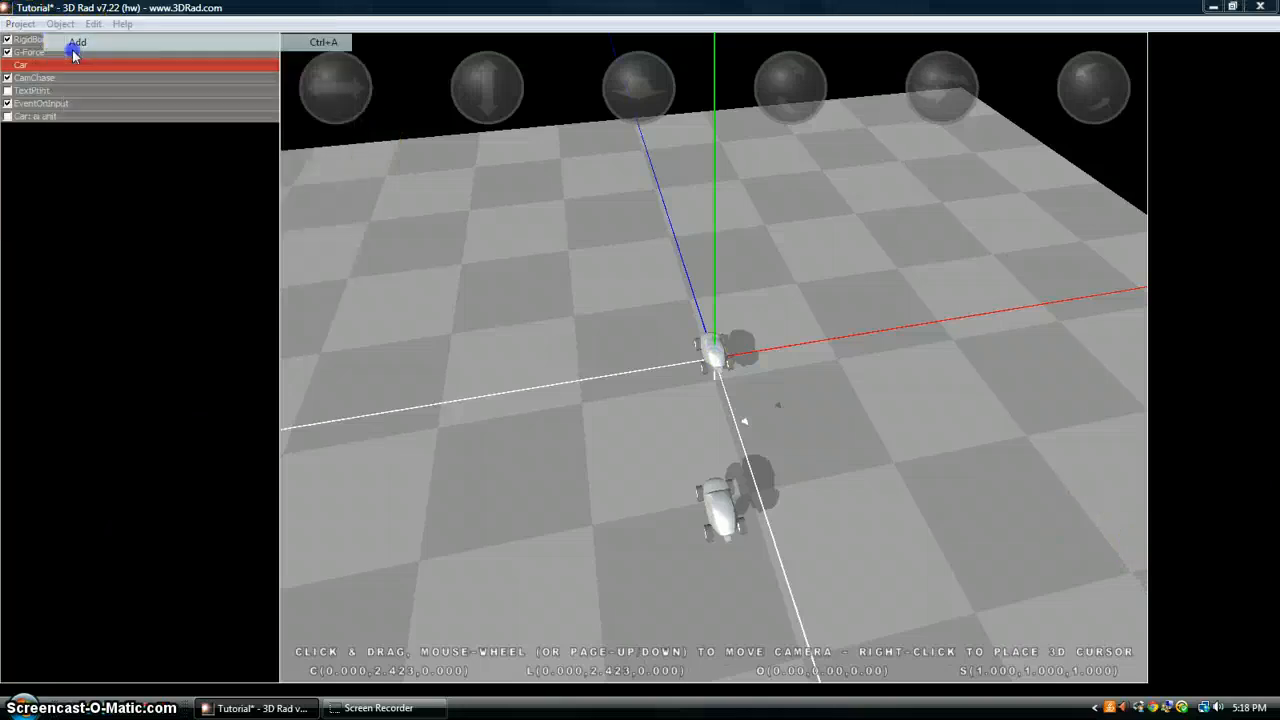
pyautogui.click(663, 150)
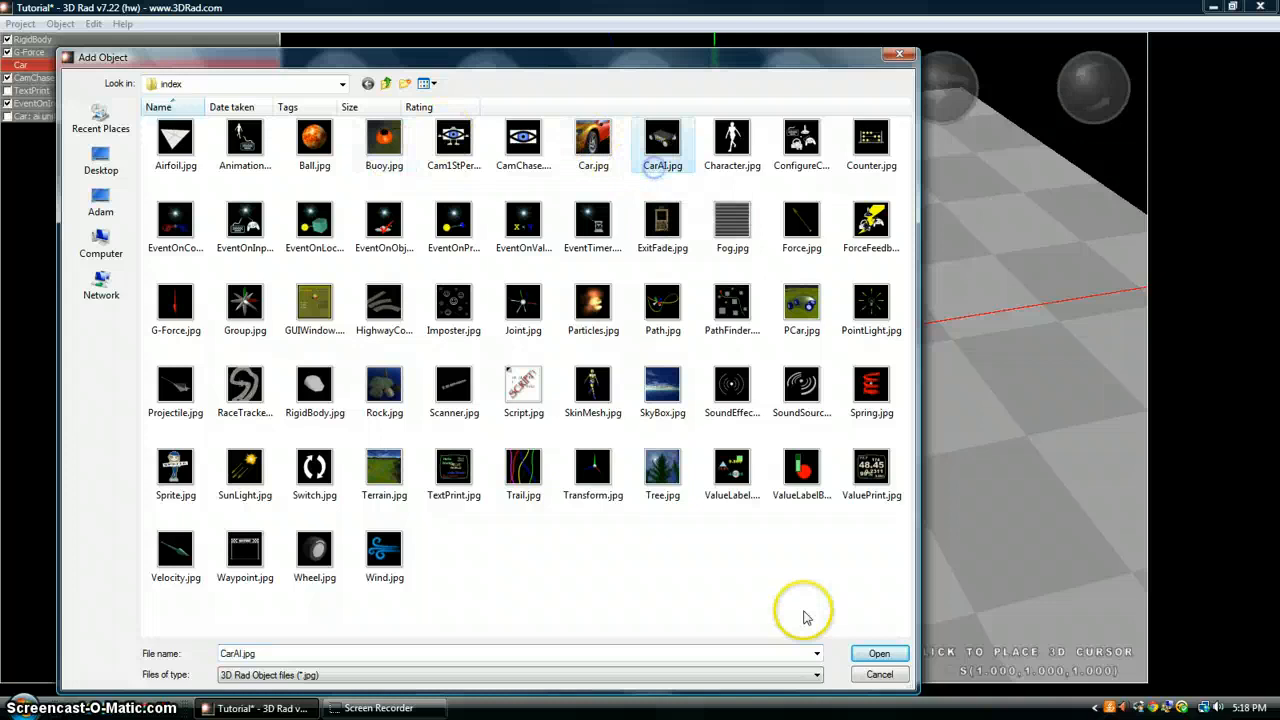
pyautogui.click(879, 653)
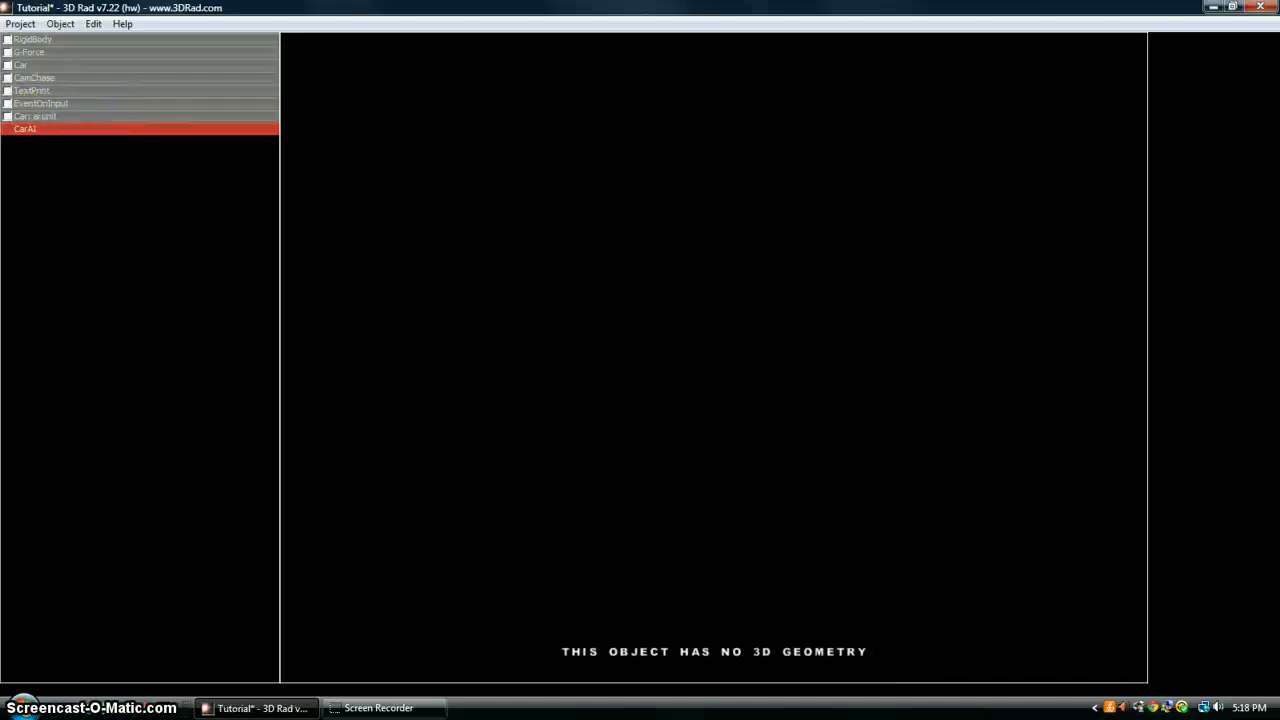
# Link CarAI to both cars, with "Car: ai unit" as DRIVABLE VEHICLE and Car as OBSTACLE/TARGET
pyautogui.click(8, 117)
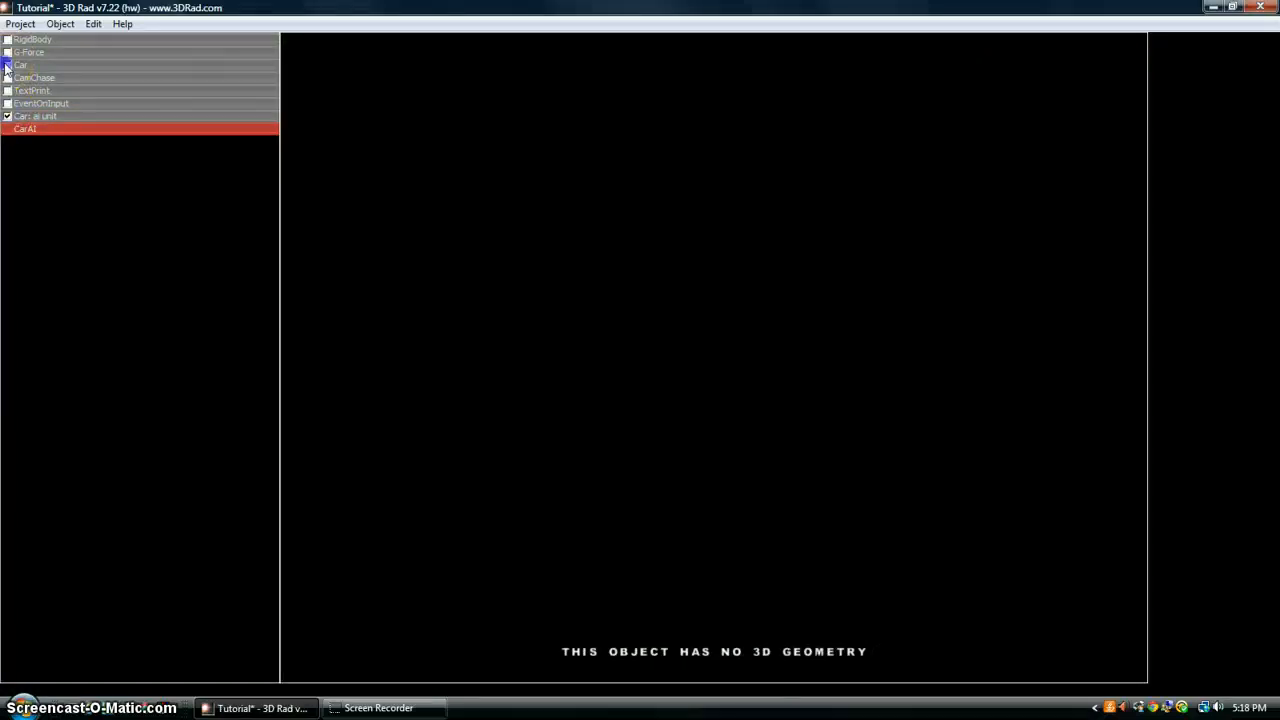
pyautogui.doubleClick(30, 129)
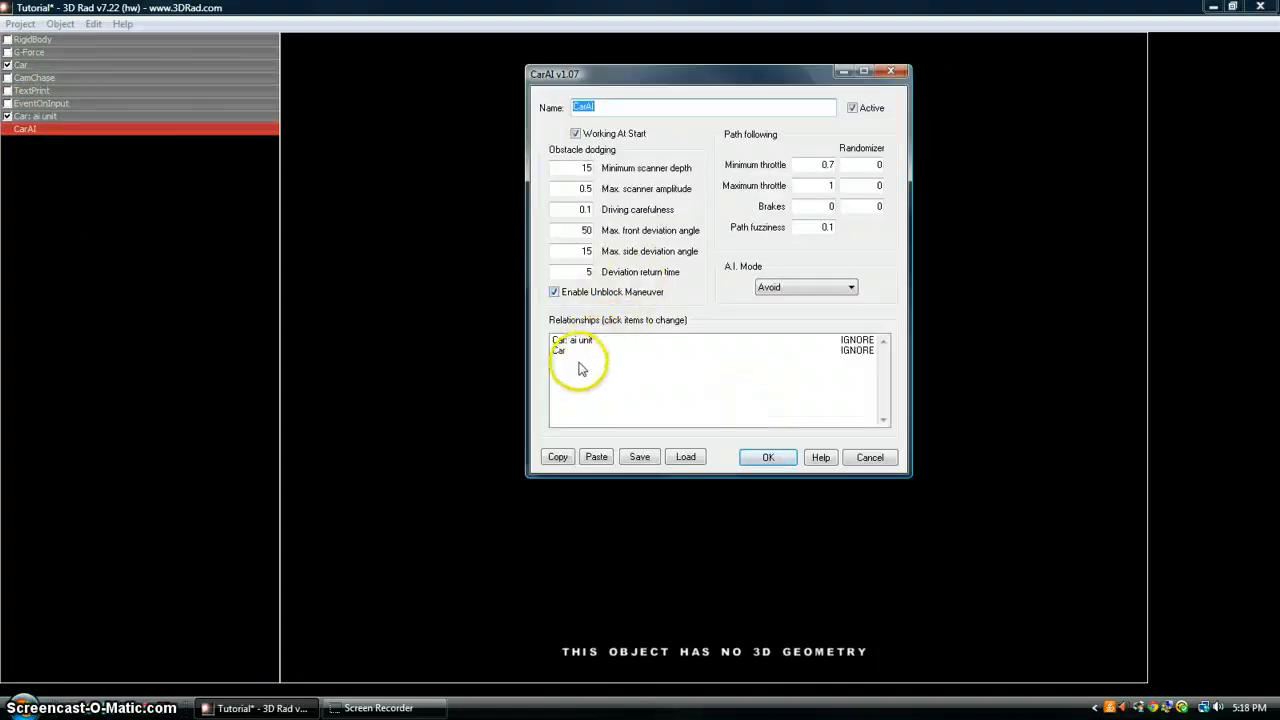
pyautogui.click(621, 353)
pyautogui.click(669, 346)
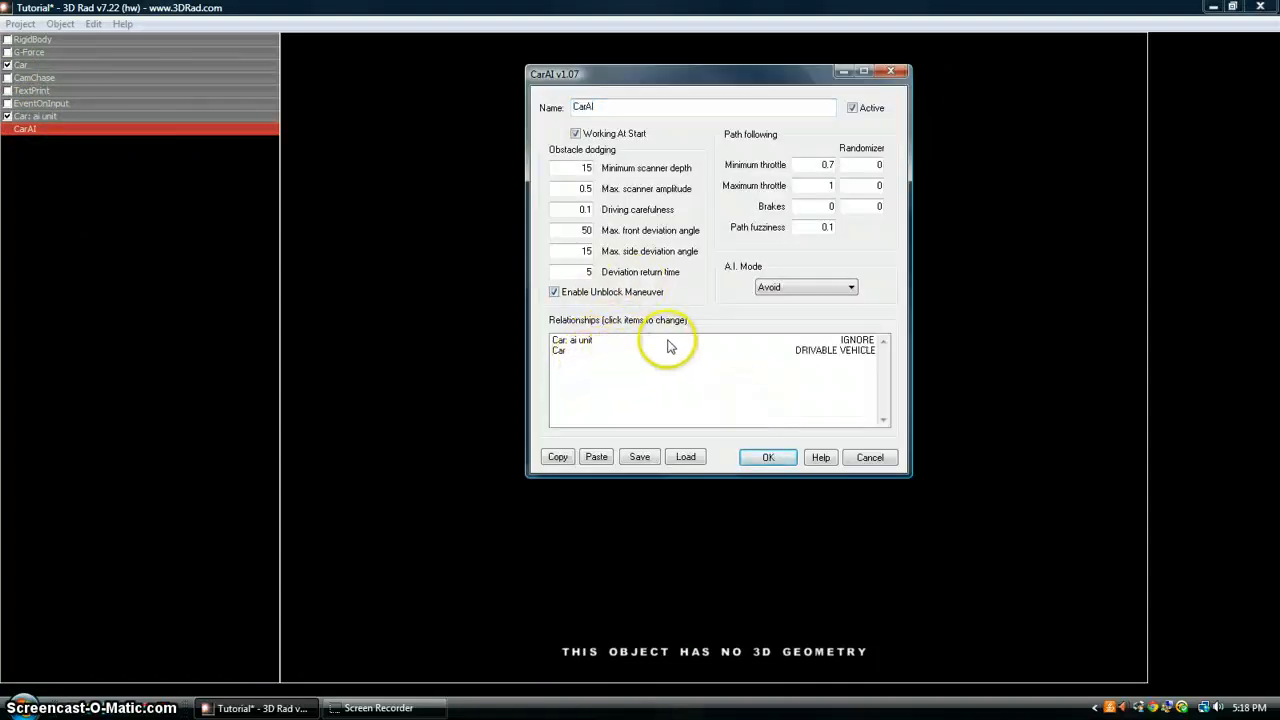
pyautogui.click(669, 343)
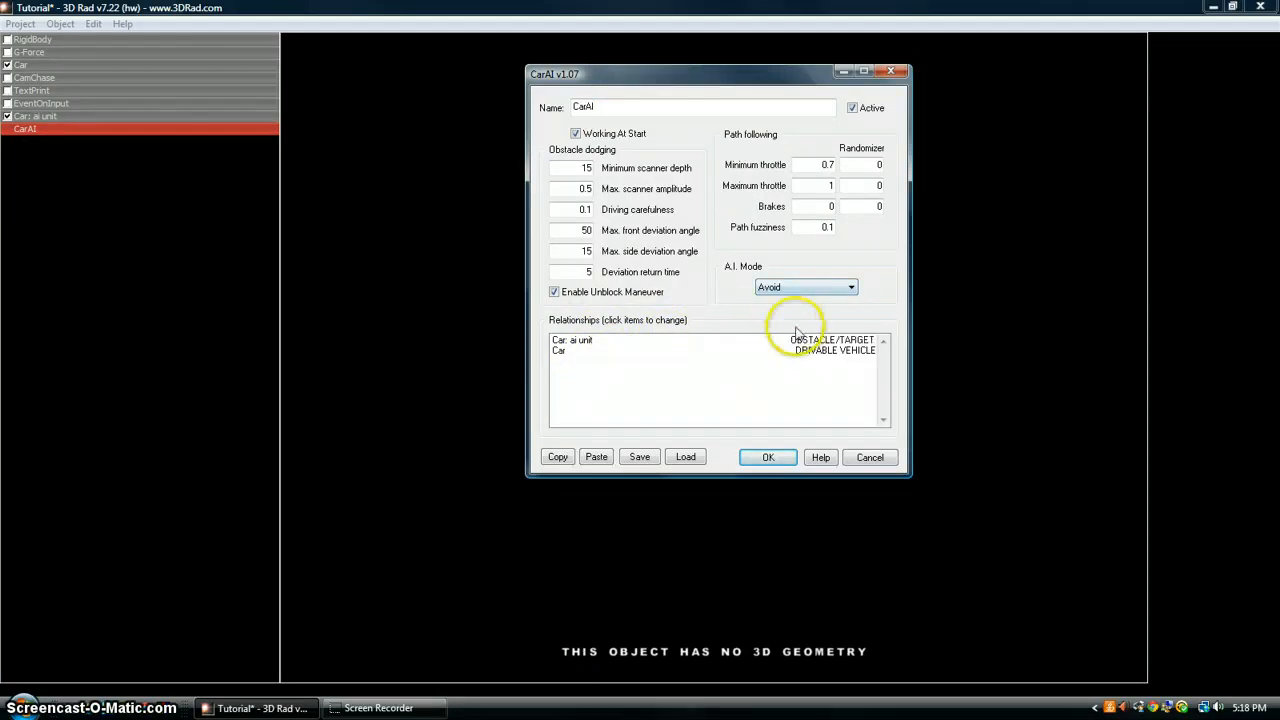
pyautogui.click(820, 352)
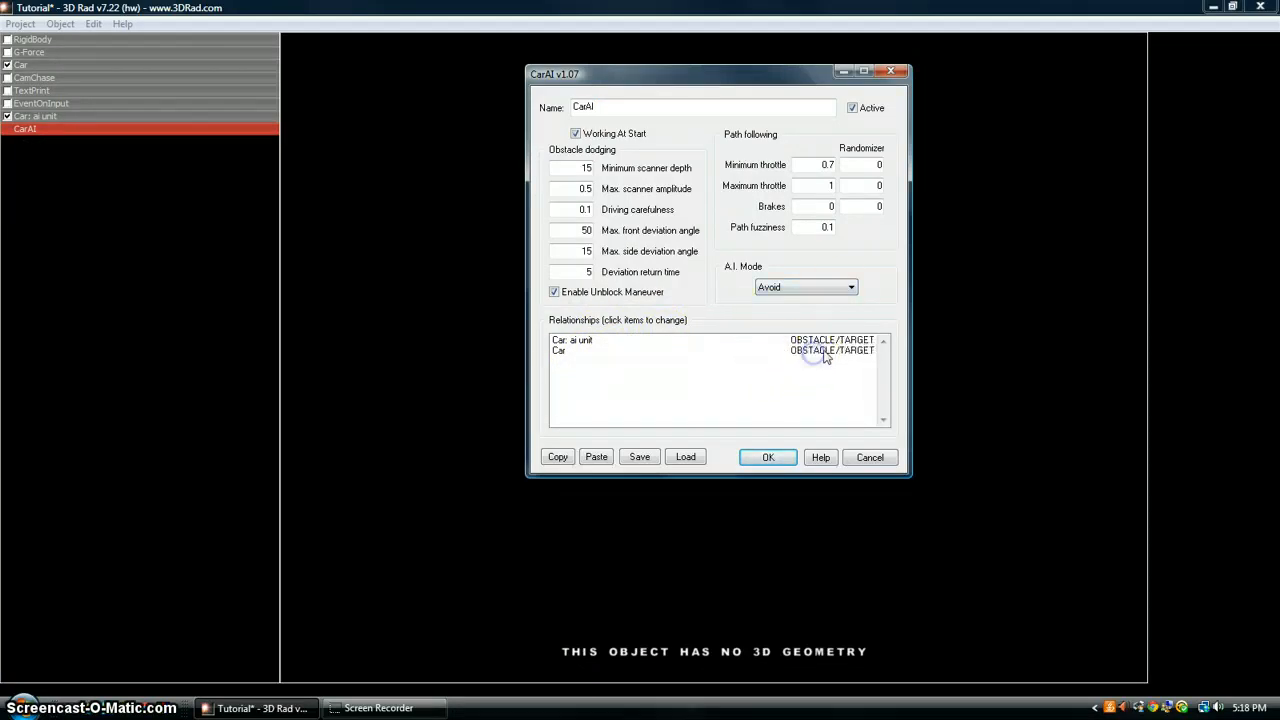
pyautogui.click(856, 342)
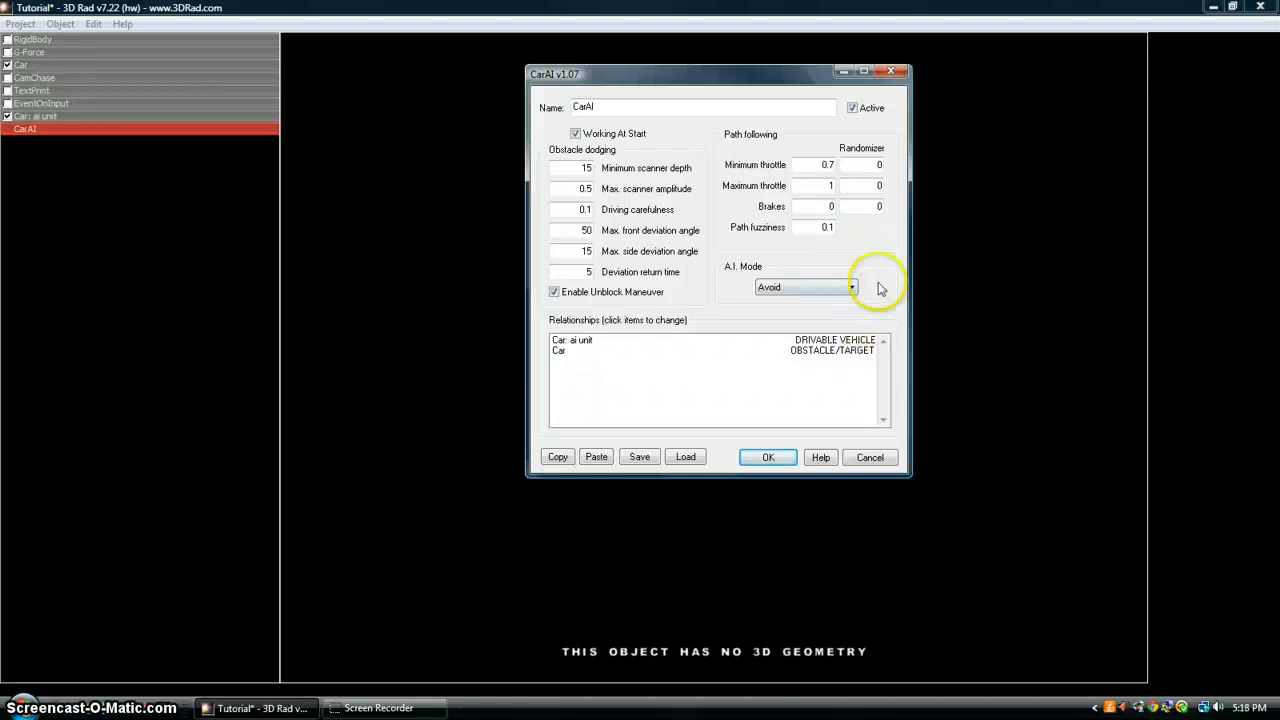
# Set the CarAI object's A.I. Mode to Target
pyautogui.click(840, 288)
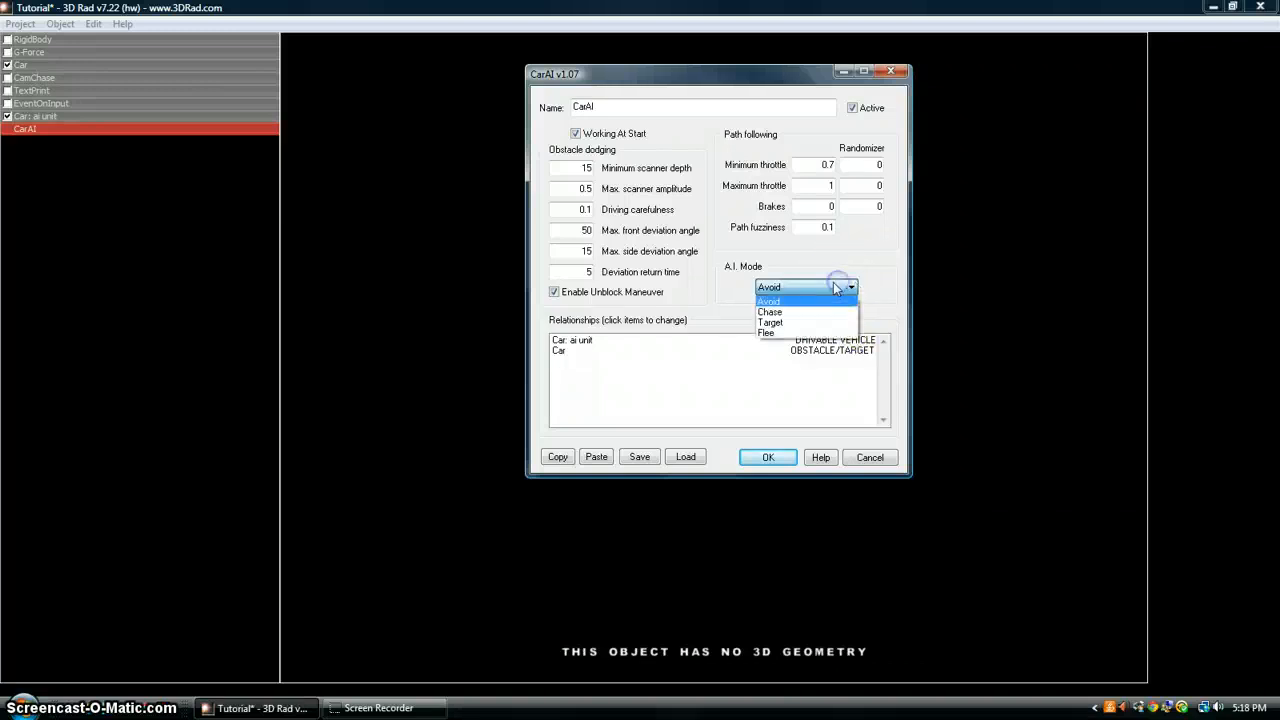
pyautogui.click(798, 323)
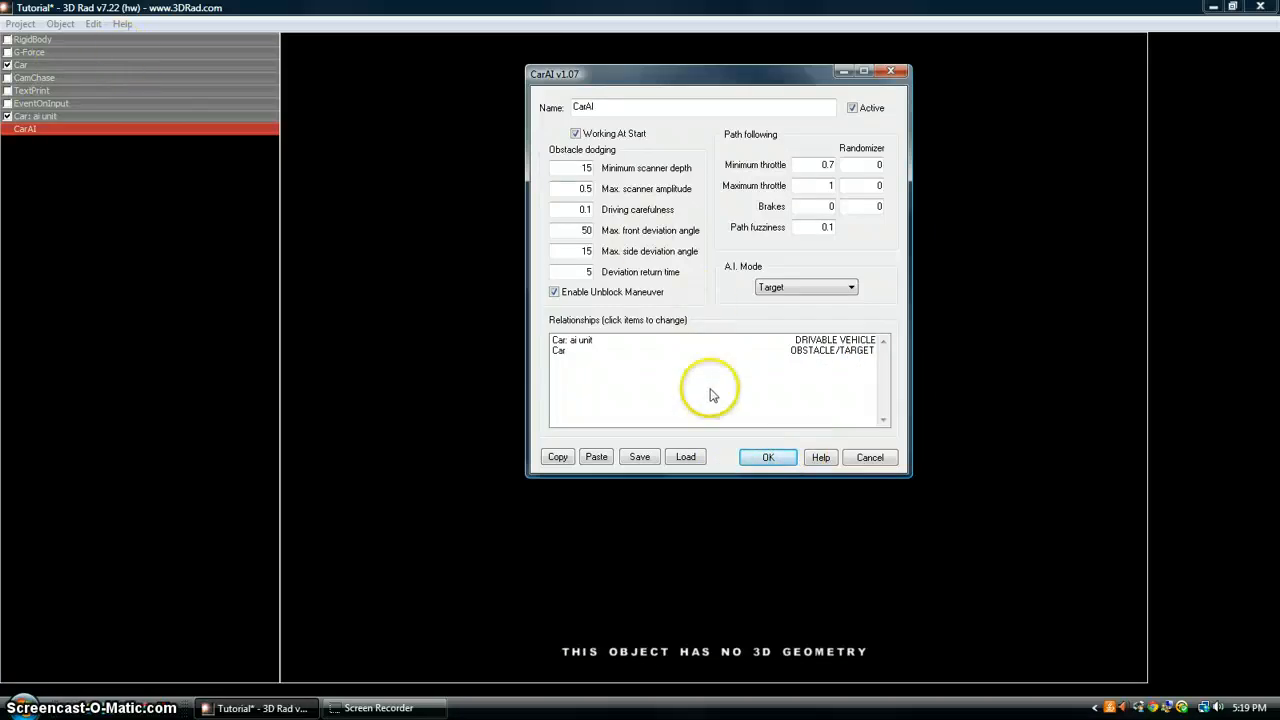
pyautogui.click(770, 456)
# Run the project to test the AI-driven car against the first car, and stop it
pyautogui.click(22, 24)
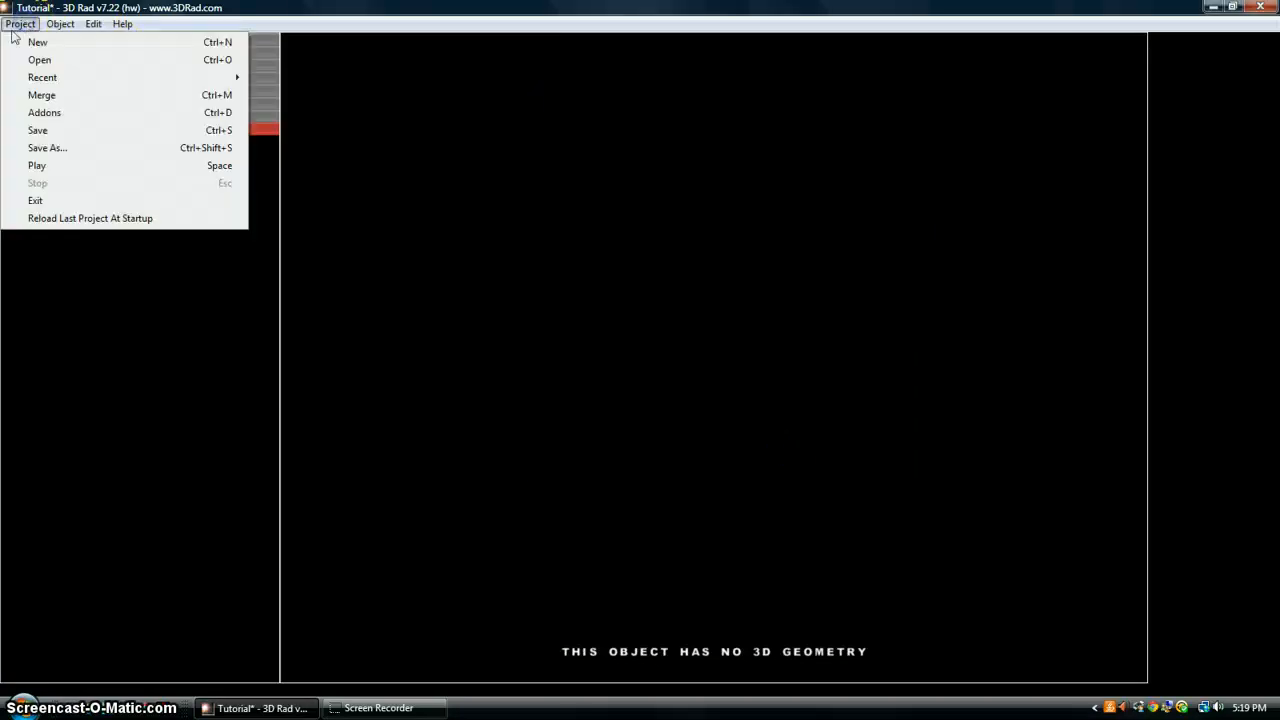
pyautogui.click(108, 166)
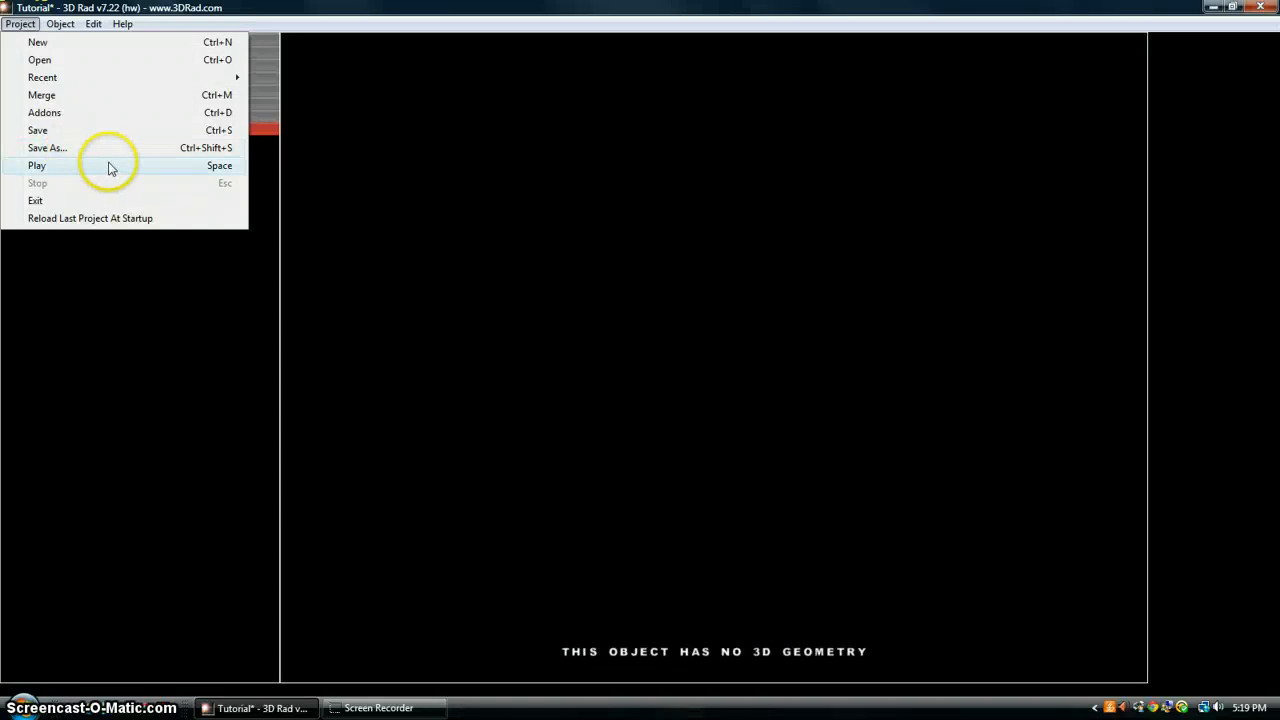
pyautogui.click(105, 165)
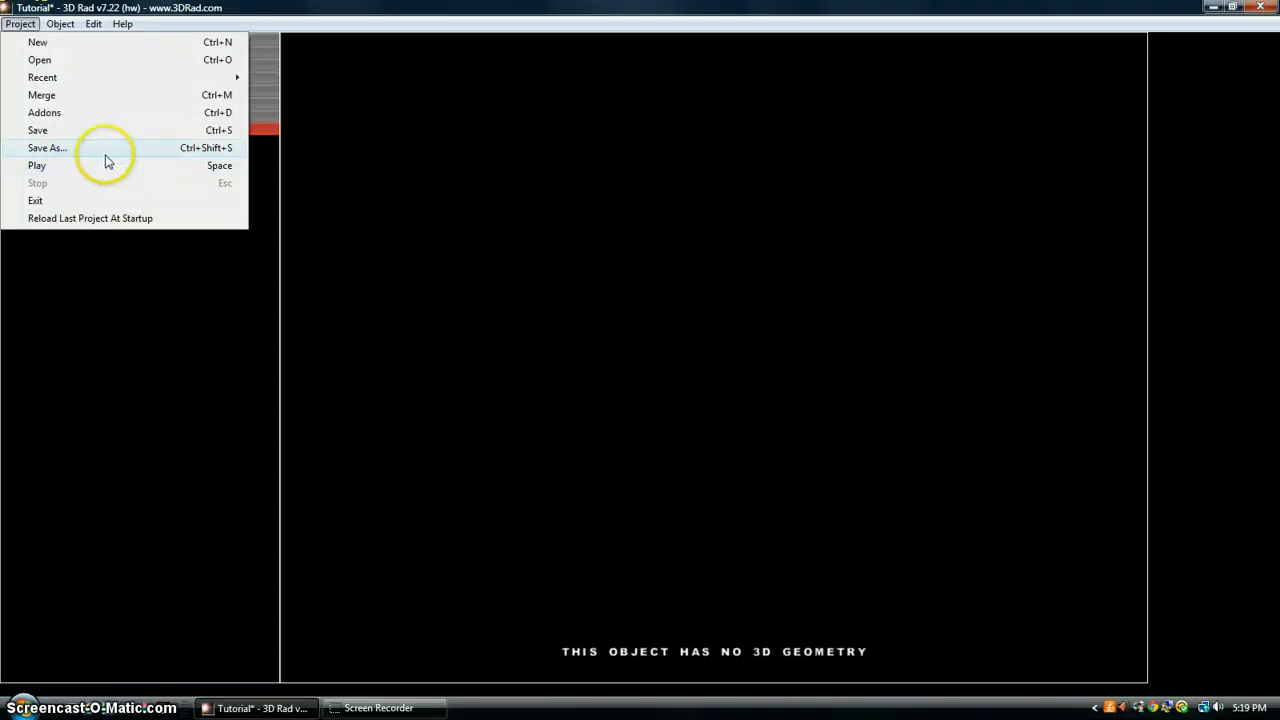
pyautogui.click(105, 166)
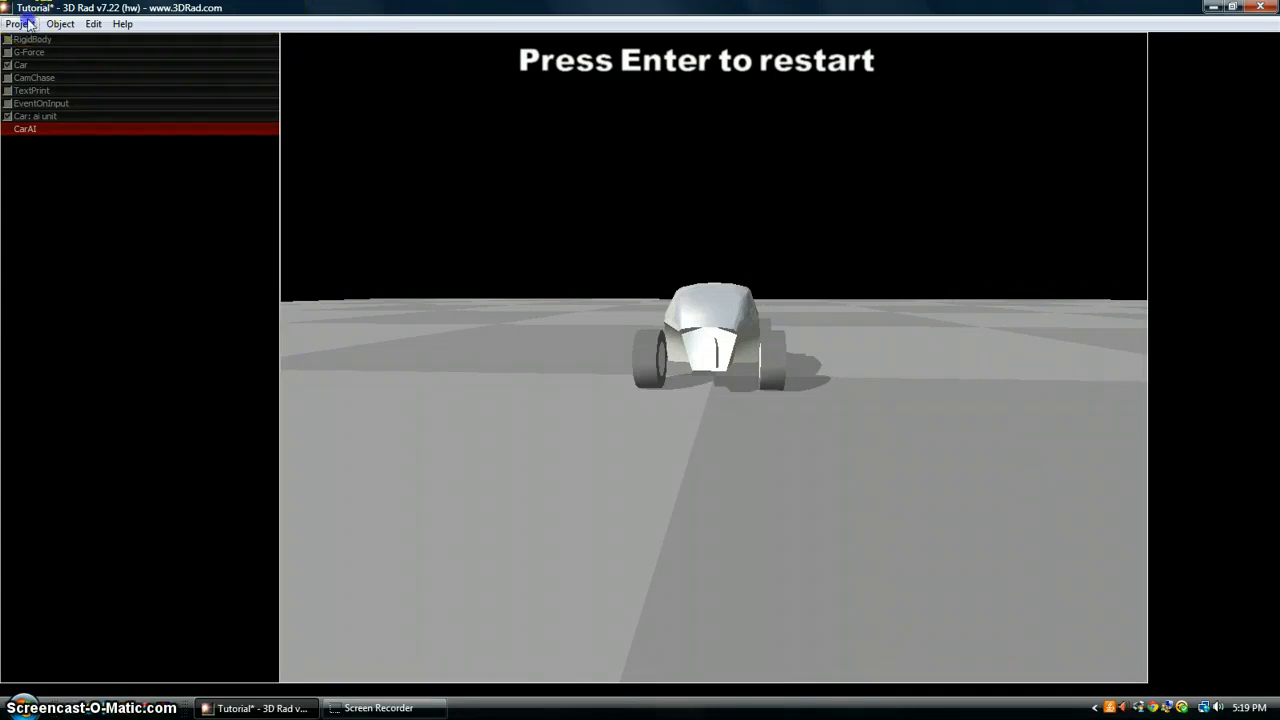
pyautogui.click(28, 22)
pyautogui.click(97, 181)
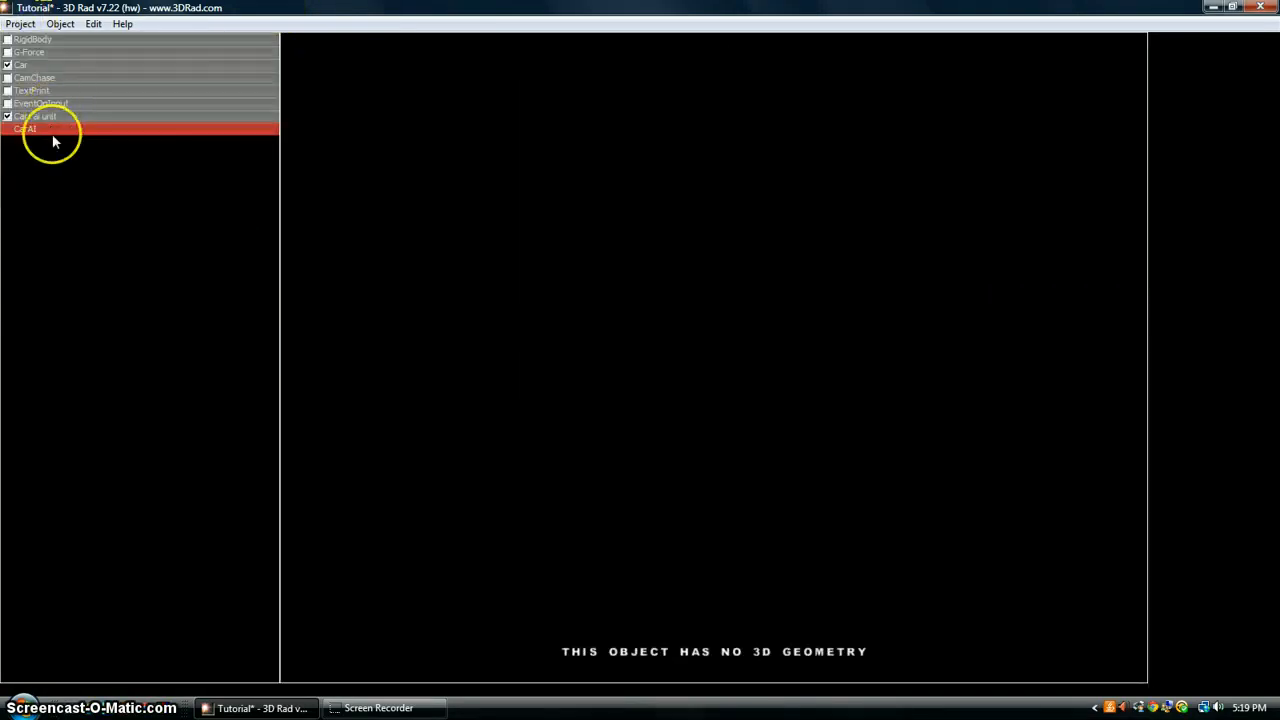
# Enable the throttle control on [UP] and the reverse control on [DOWN] for the Car object
pyautogui.doubleClick(30, 64)
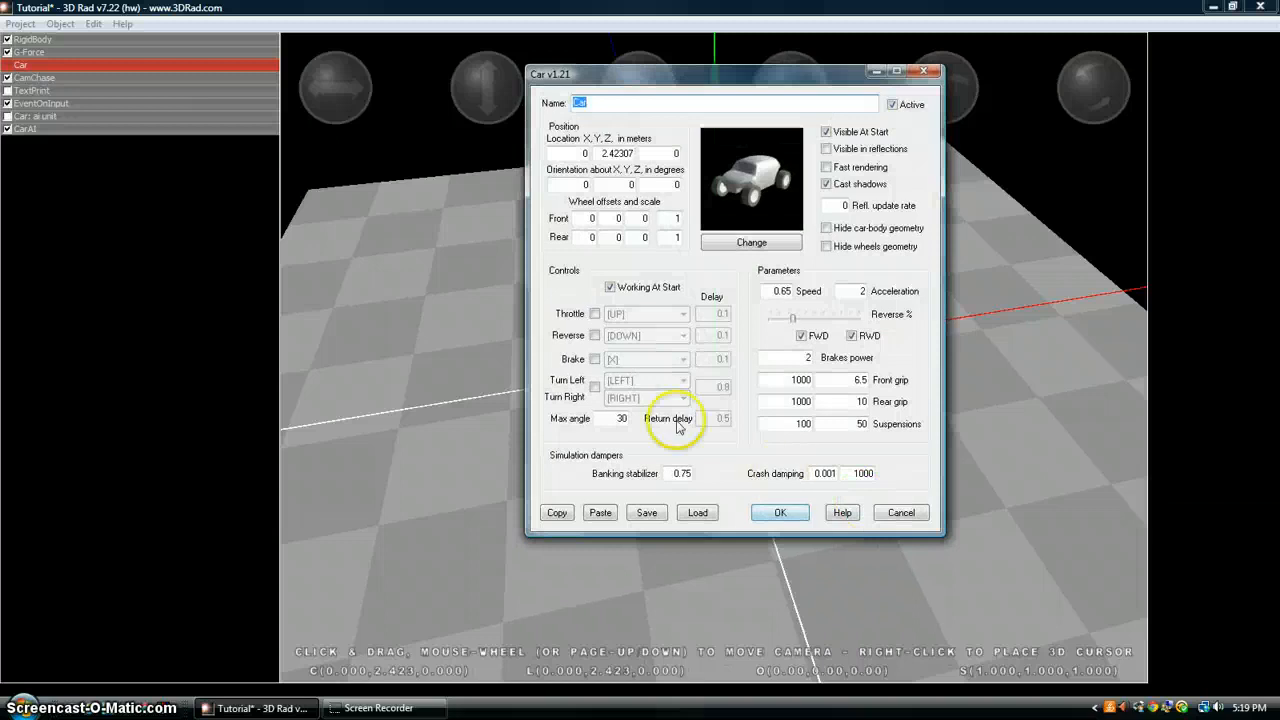
pyautogui.click(594, 314)
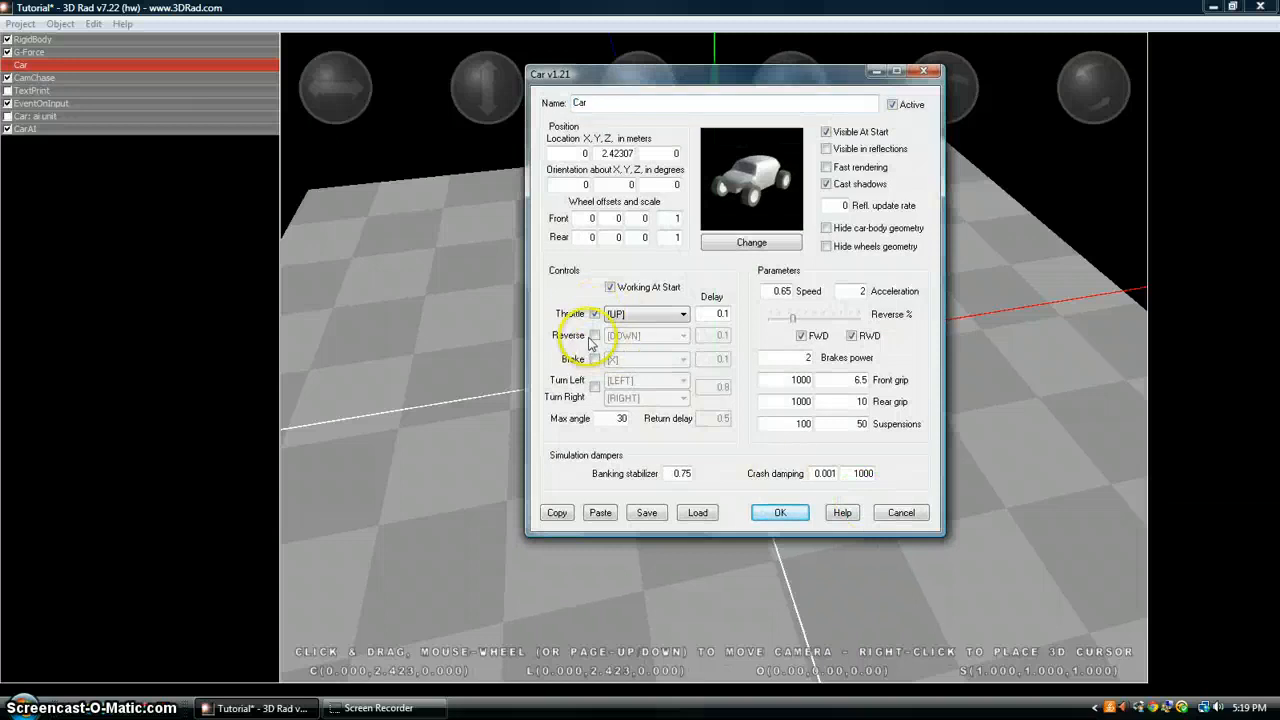
pyautogui.click(594, 336)
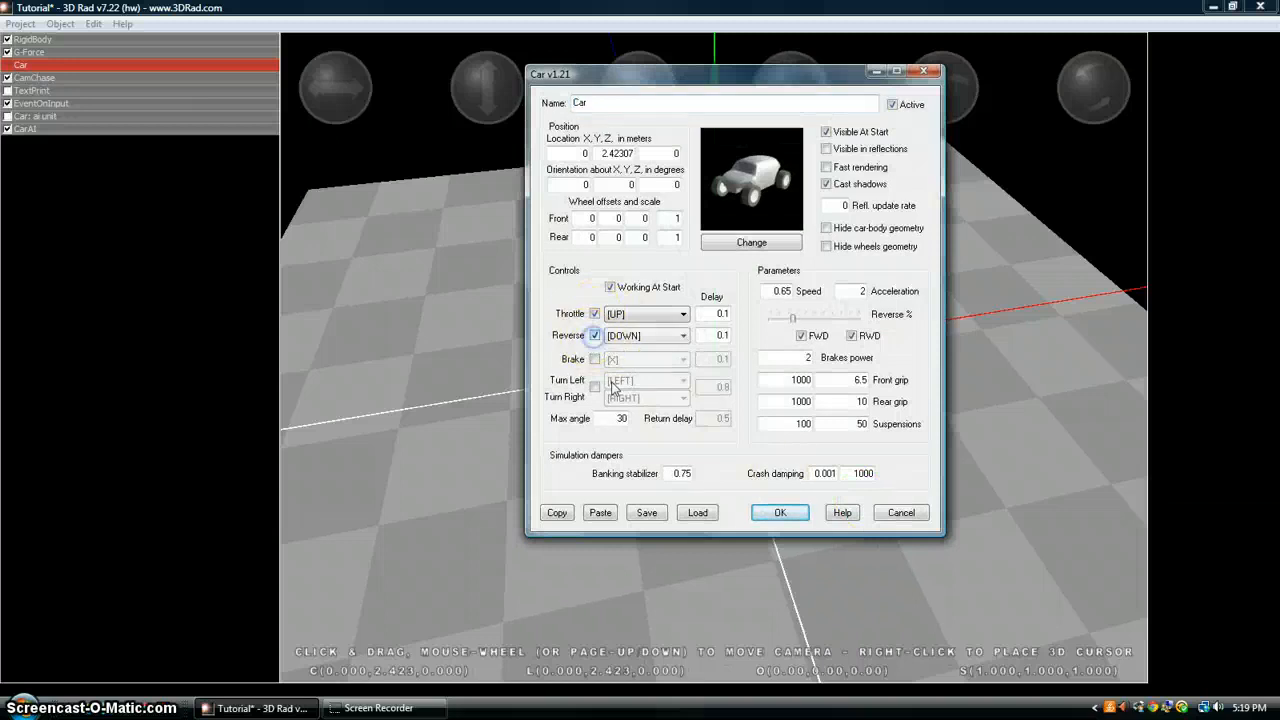
pyautogui.click(780, 512)
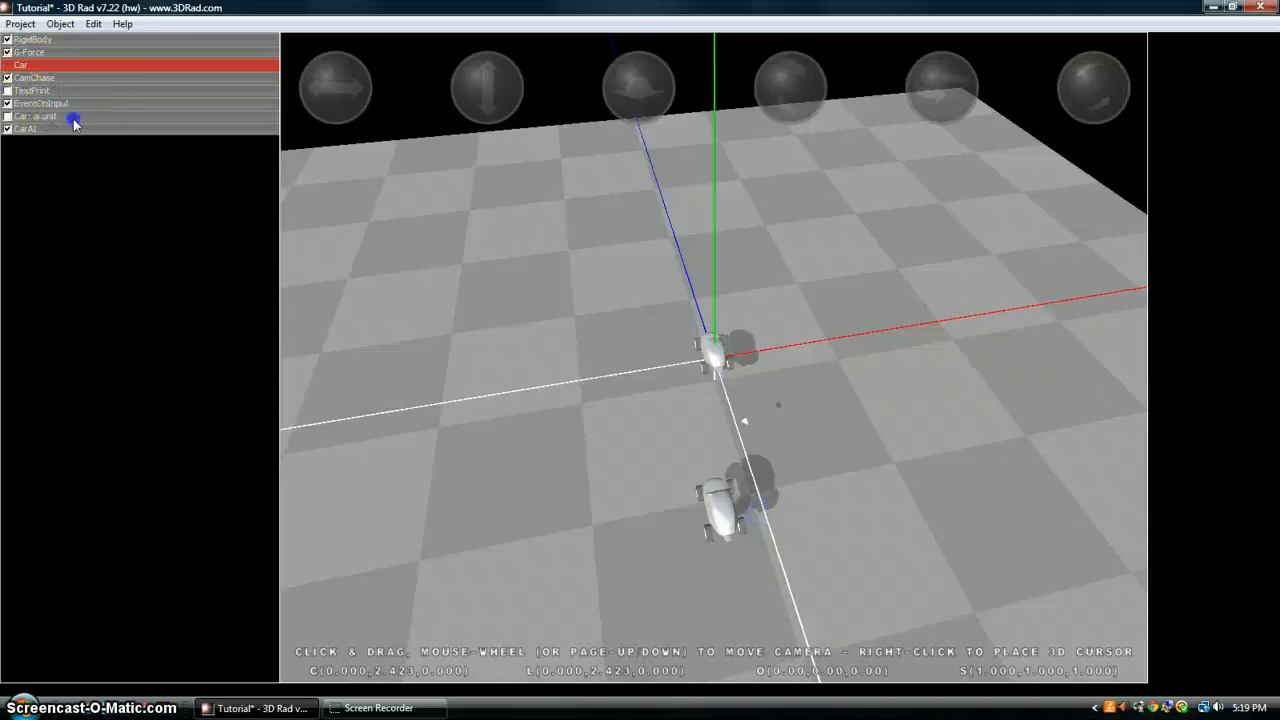
# Disable the throttle, reverse and steering key controls of the "Car: ai unit" object
pyautogui.doubleClick(71, 117)
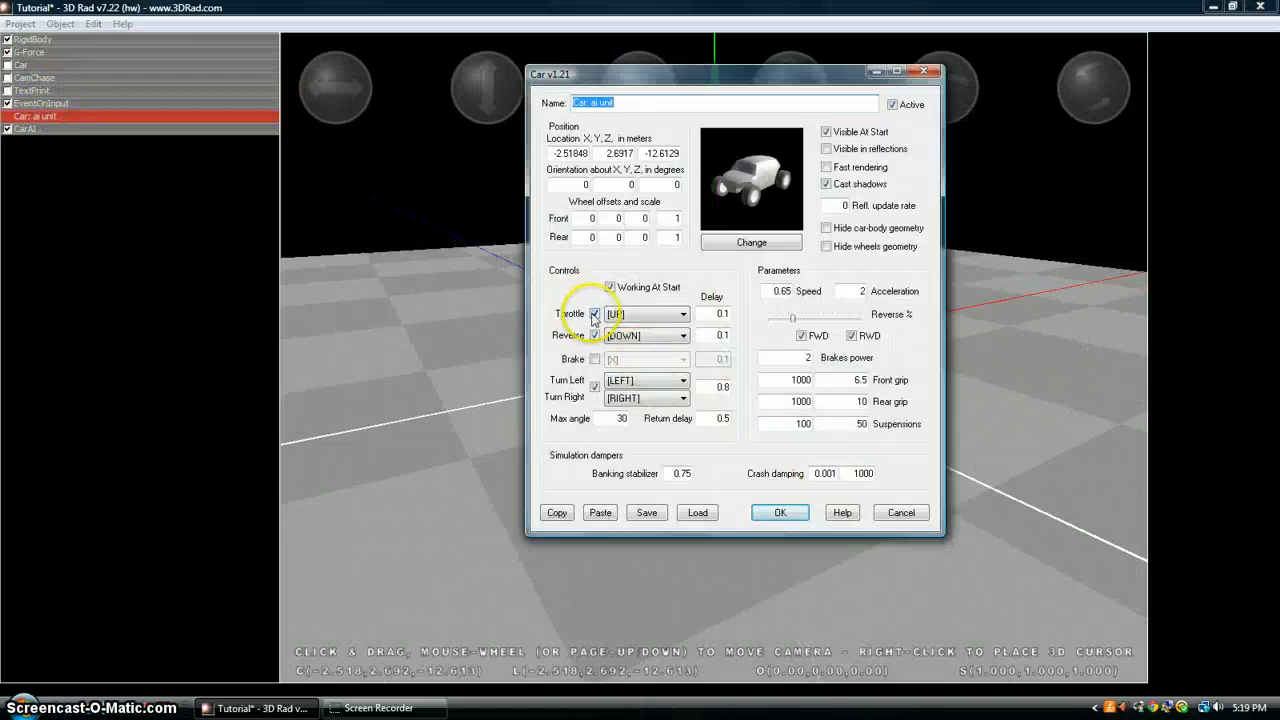
pyautogui.click(594, 314)
pyautogui.click(594, 336)
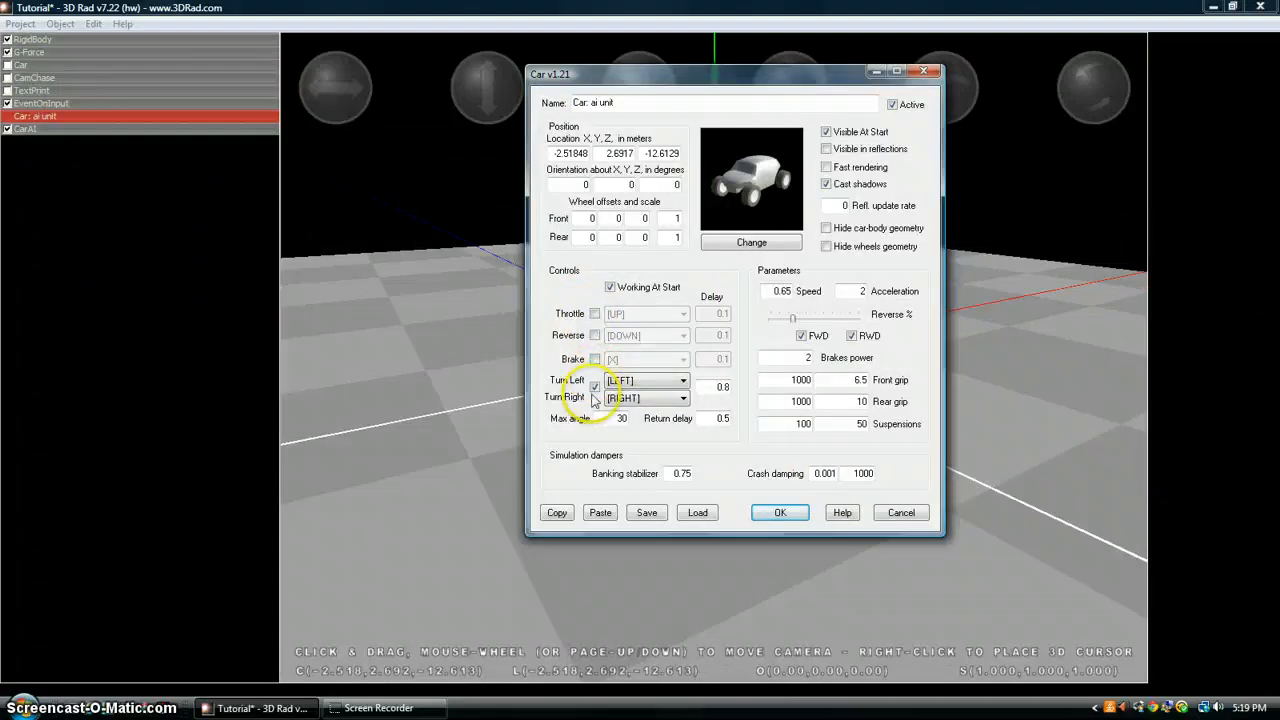
pyautogui.click(594, 386)
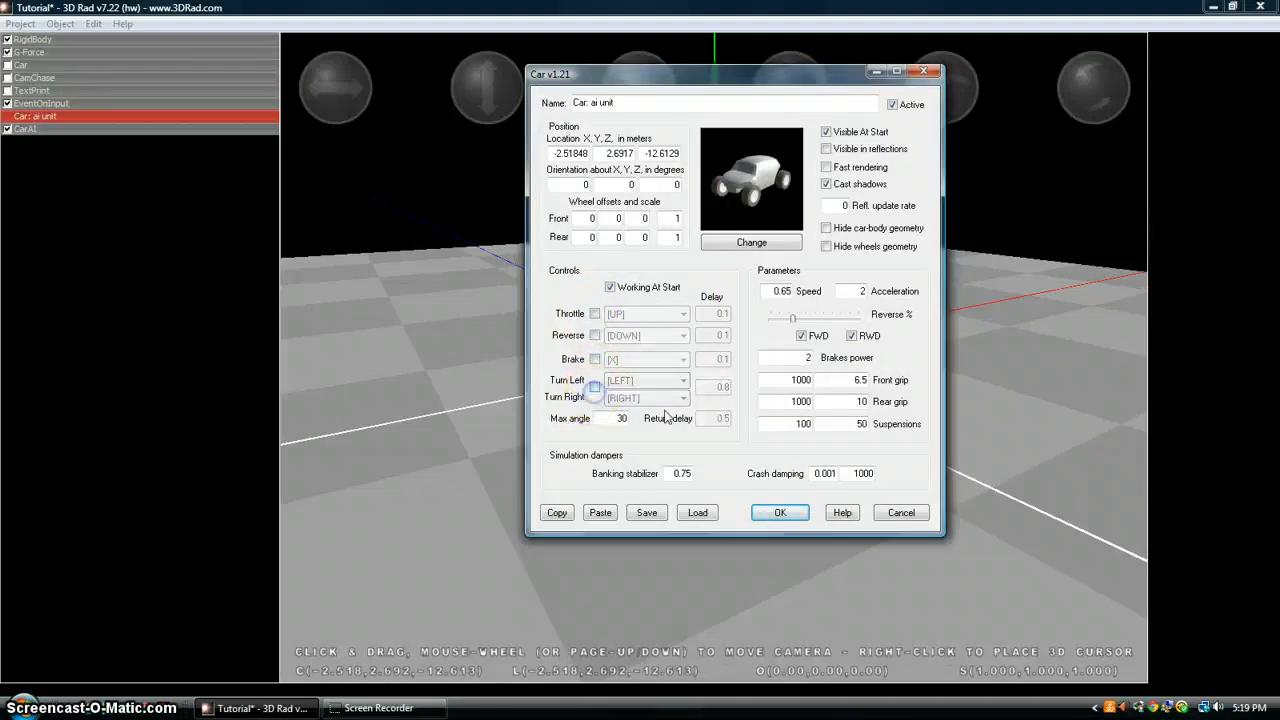
pyautogui.click(780, 513)
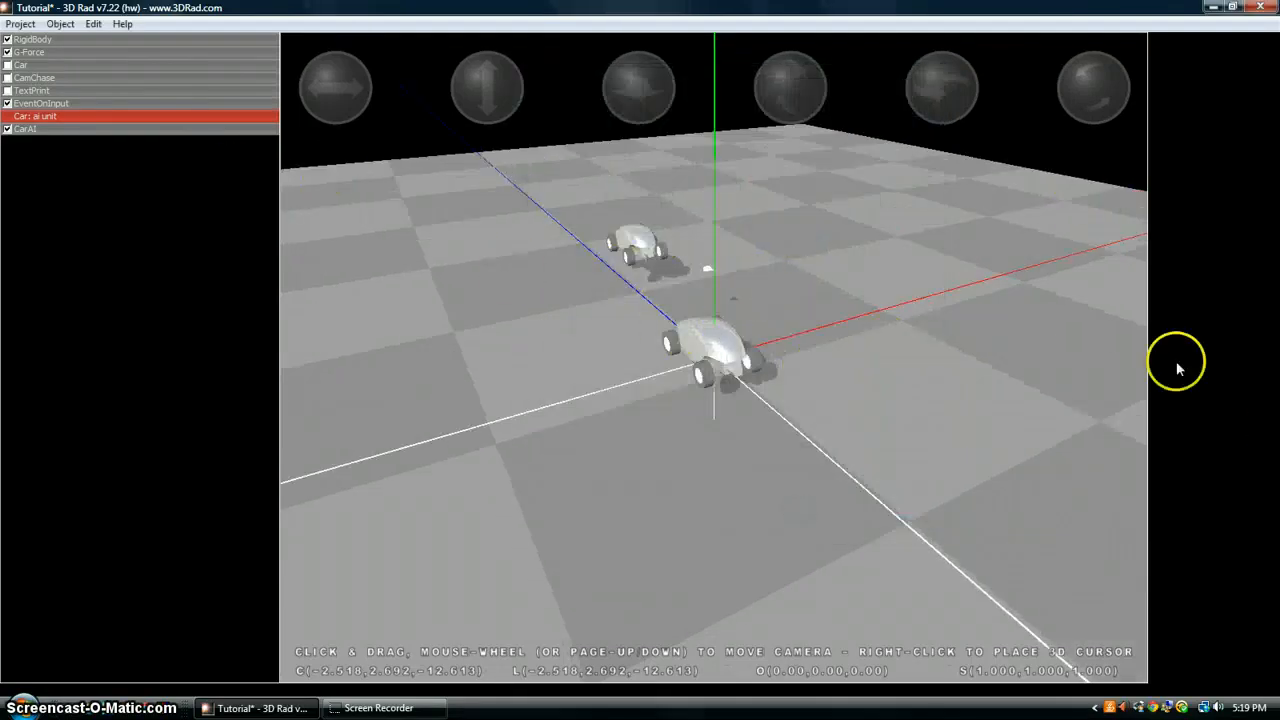
# Look at both cars from a low front angle, run the project to test the changed controls, and stop it
pyautogui.click(27, 25)
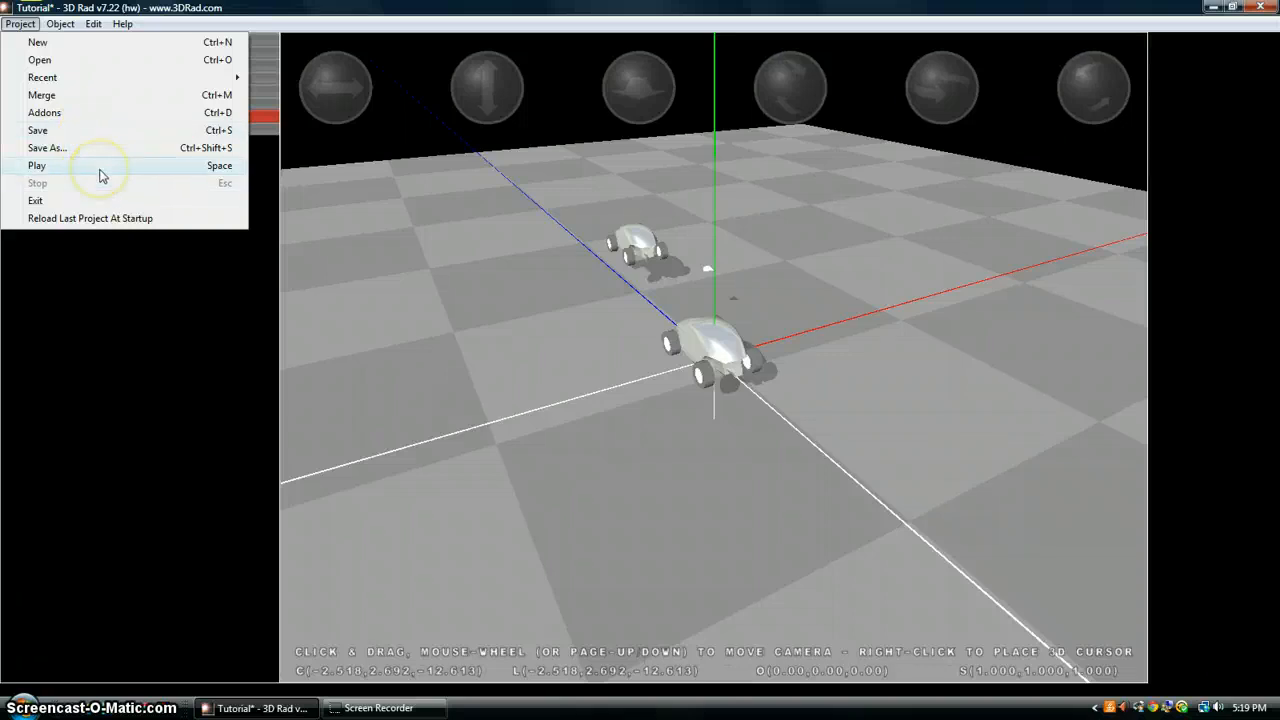
pyautogui.click(717, 433)
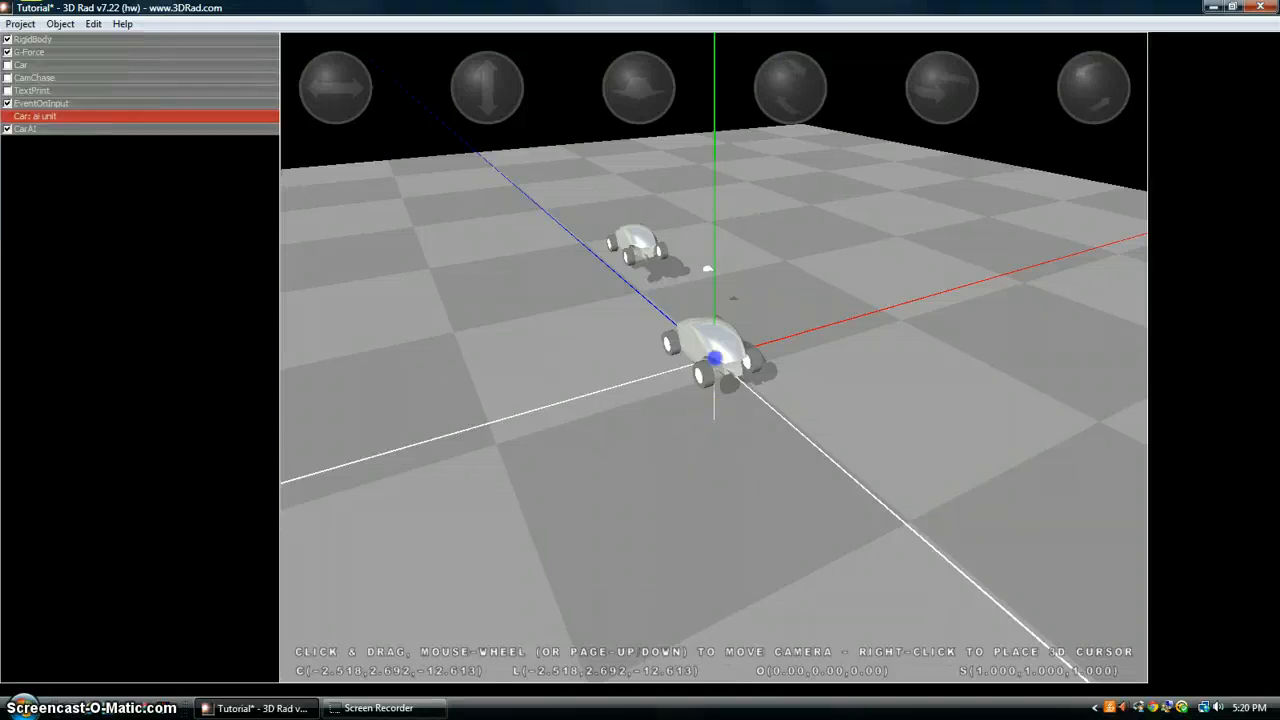
pyautogui.moveTo(698, 345); pyautogui.dragTo(777, 338)
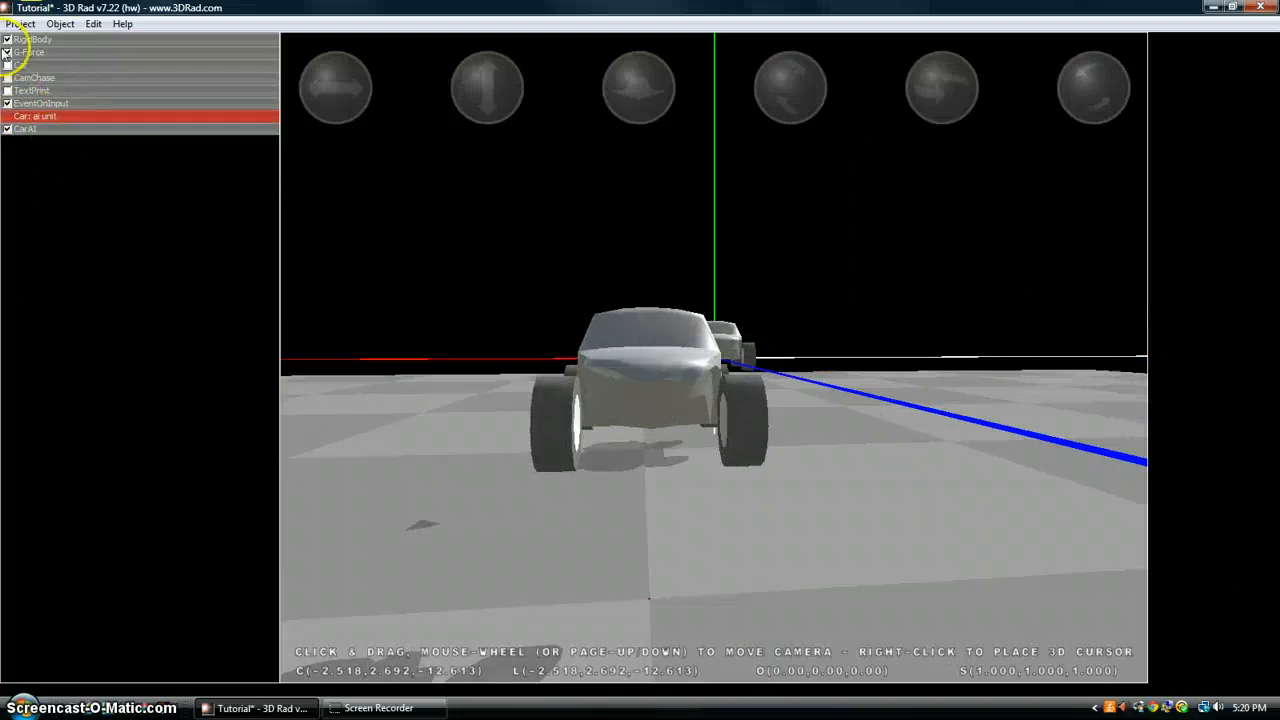
pyautogui.click(30, 25)
pyautogui.click(117, 166)
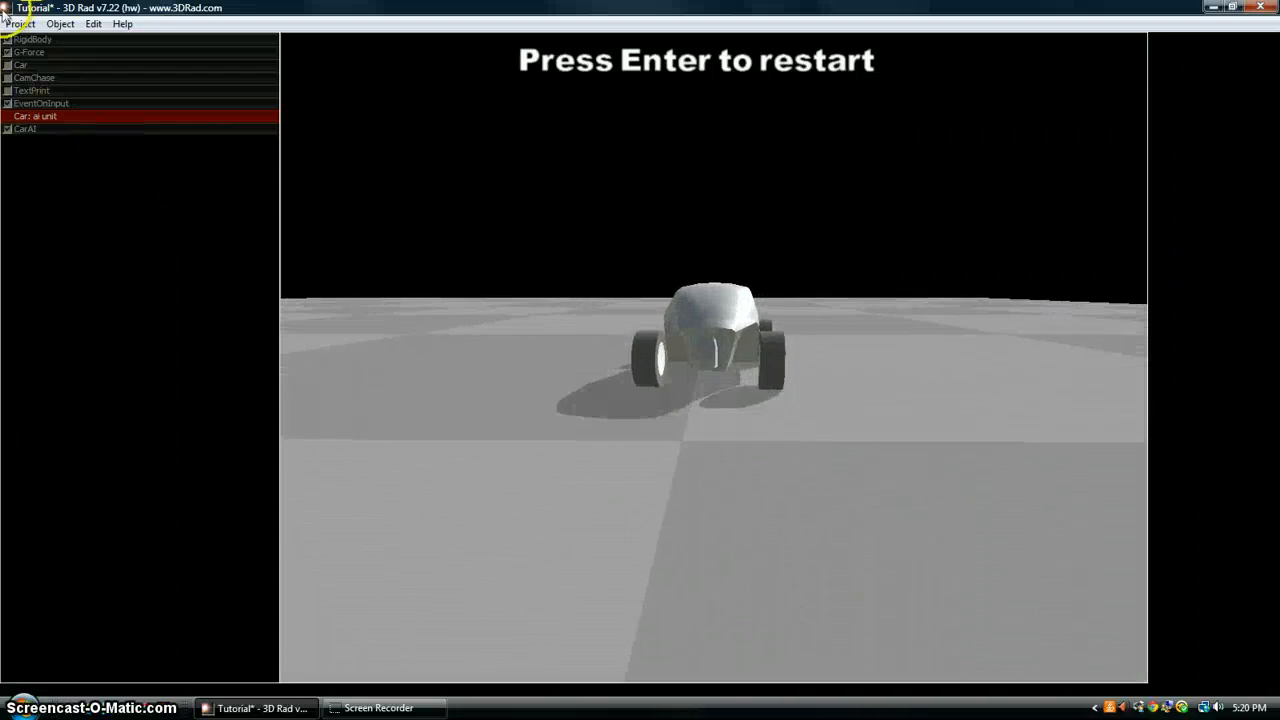
pyautogui.click(20, 23)
pyautogui.click(84, 183)
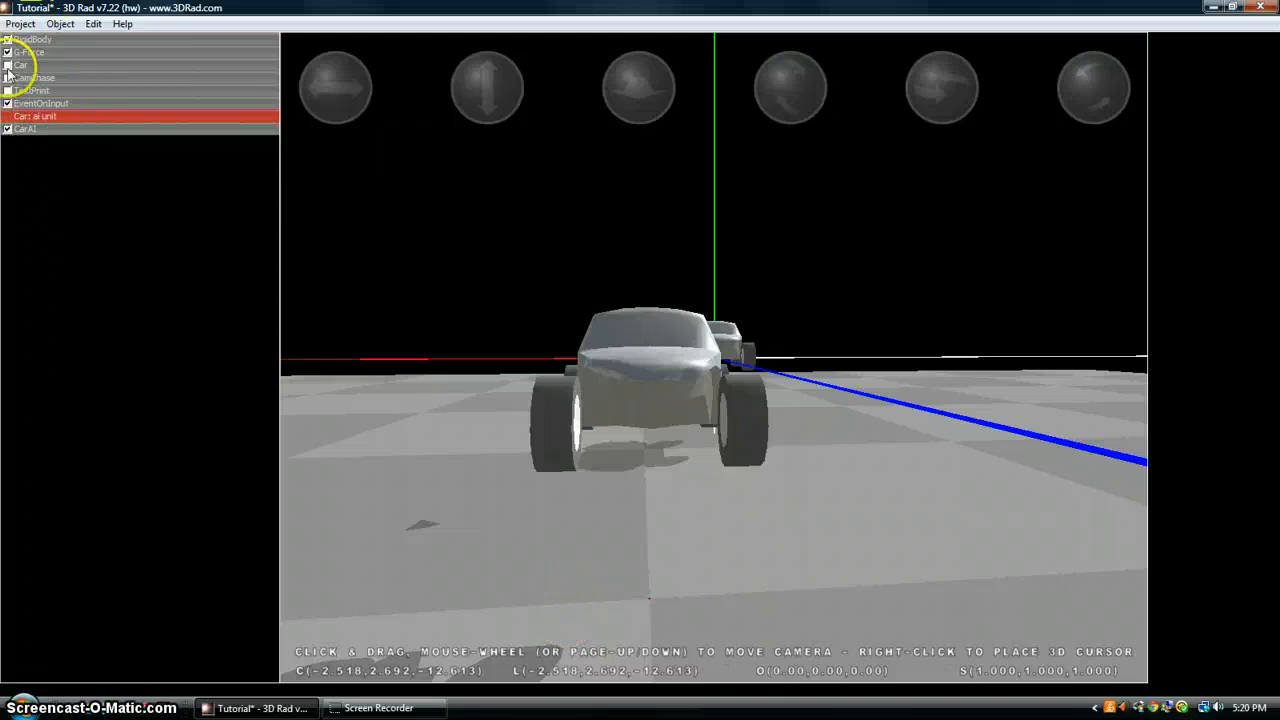
# Link "Car: ai unit" to Car, run the project, restart the simulation once, and stop it
pyautogui.click(20, 23)
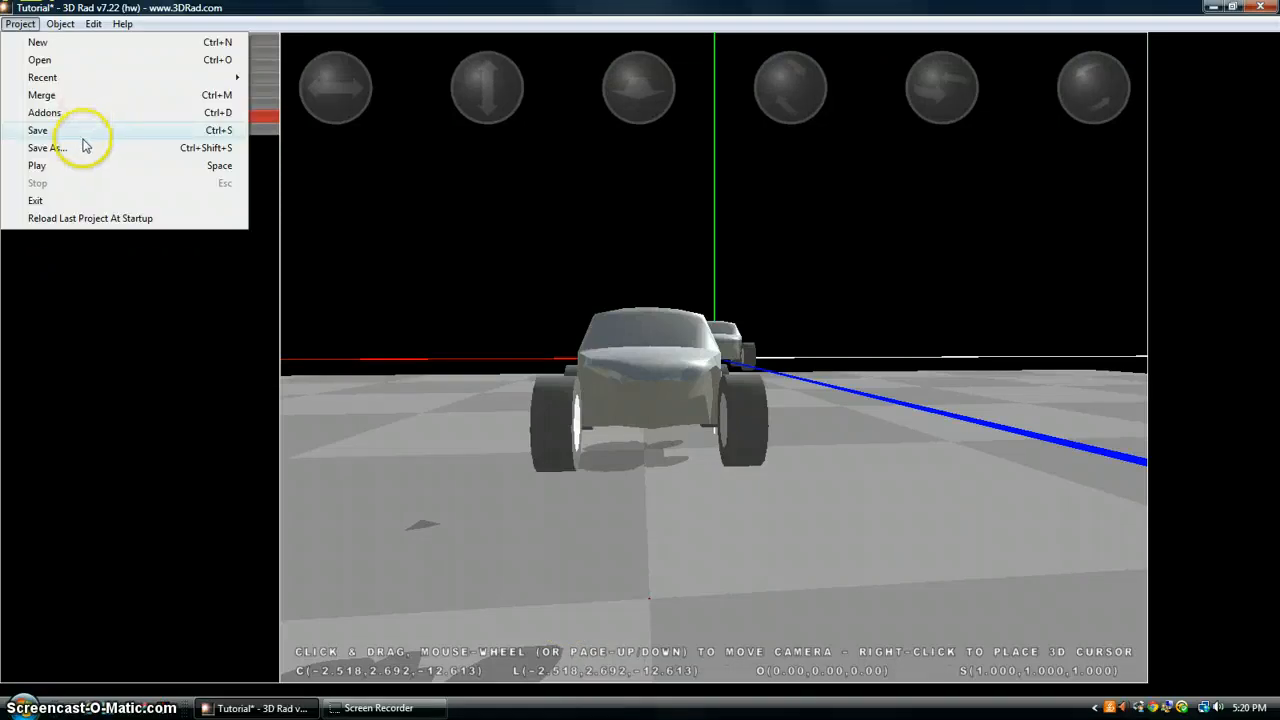
pyautogui.click(72, 168)
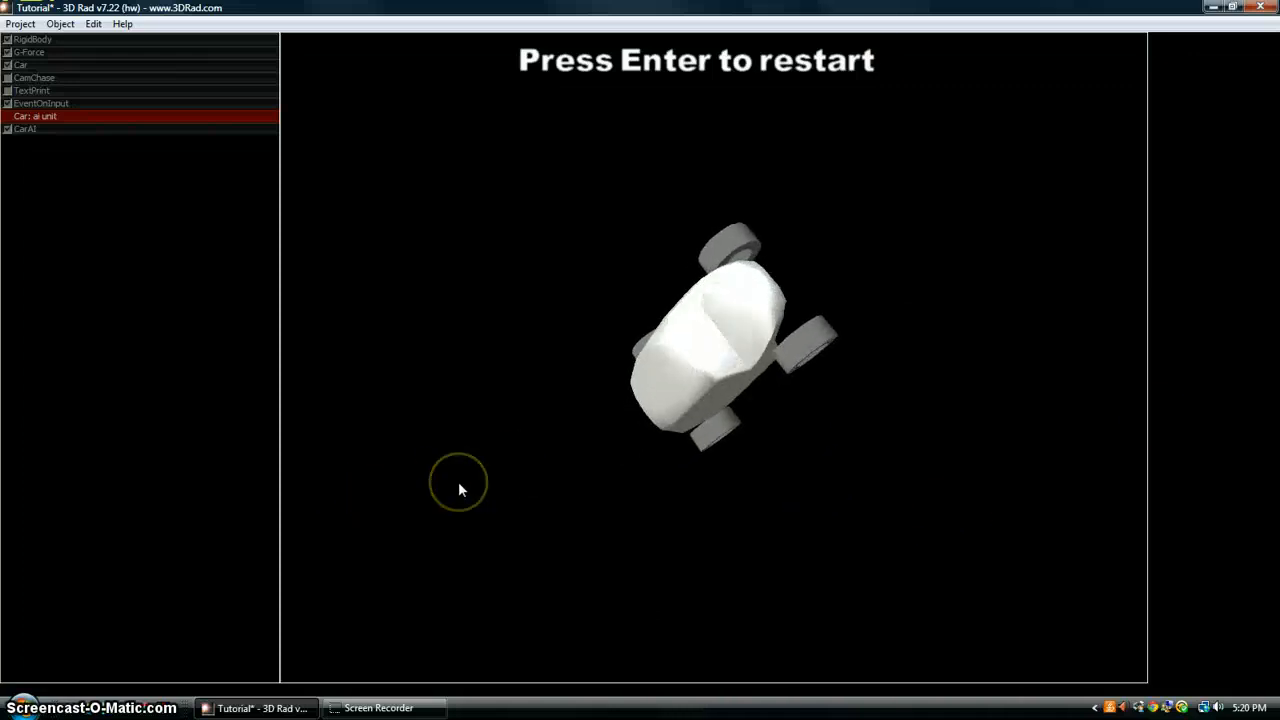
pyautogui.press('Return')
pyautogui.click(20, 24)
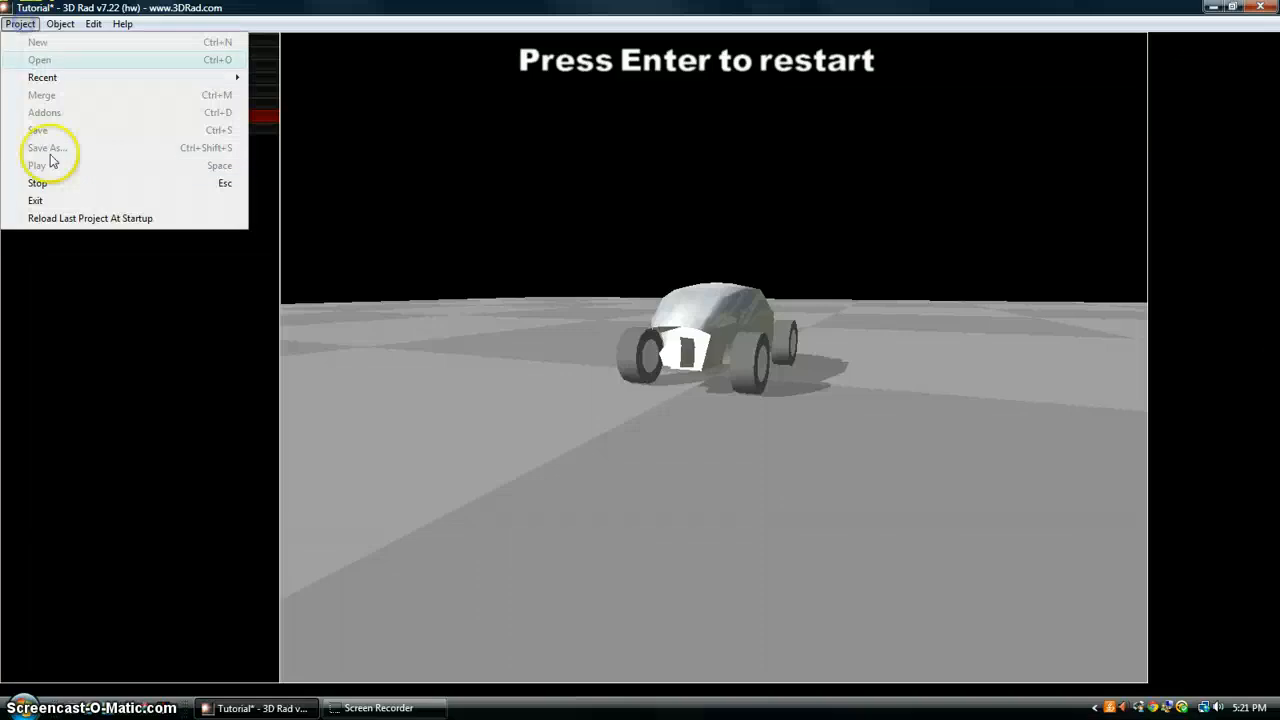
pyautogui.click(37, 184)
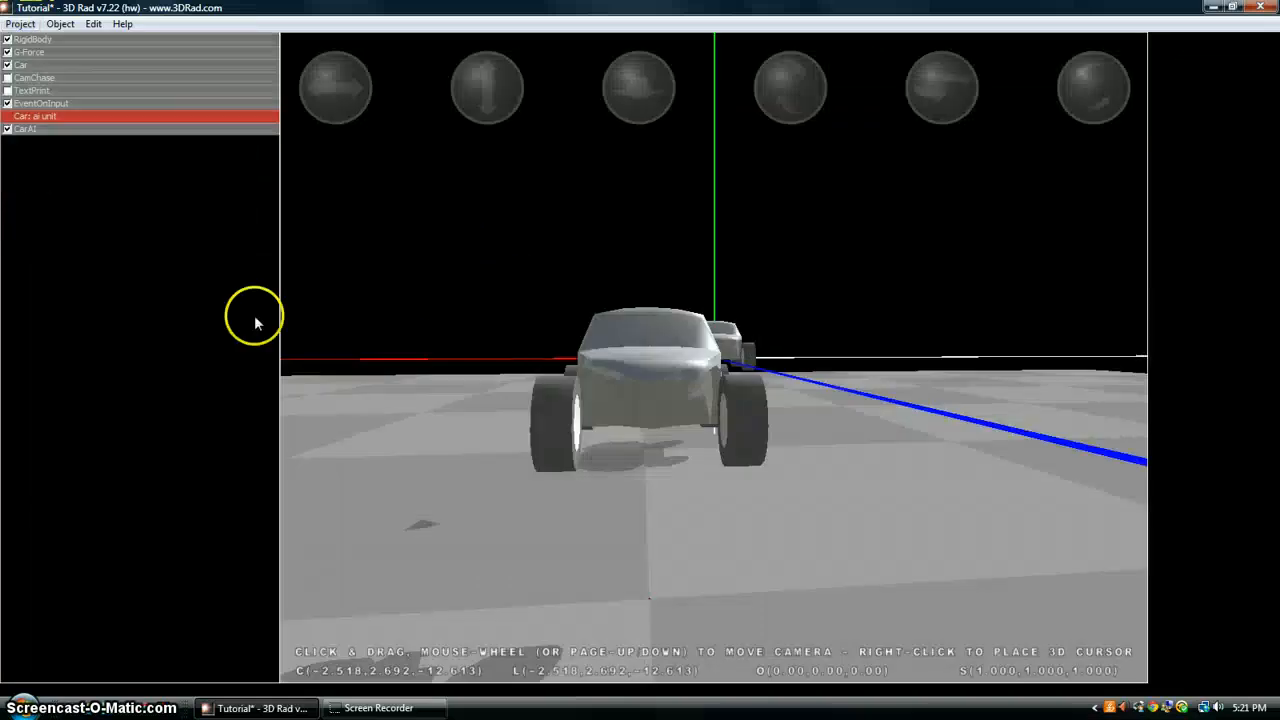
# Raise the CamChase object vertically to a height of about 23.25 m
pyautogui.click(51, 78)
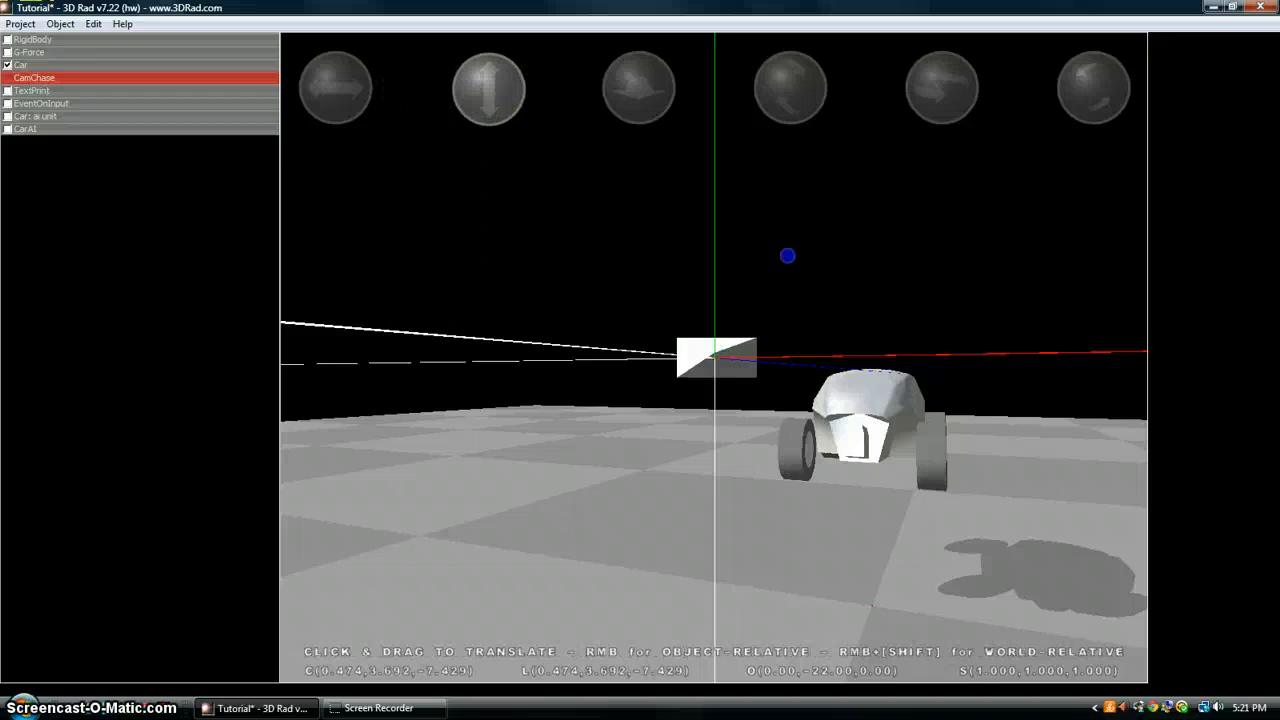
pyautogui.moveTo(787, 256); pyautogui.dragTo(793, 85)
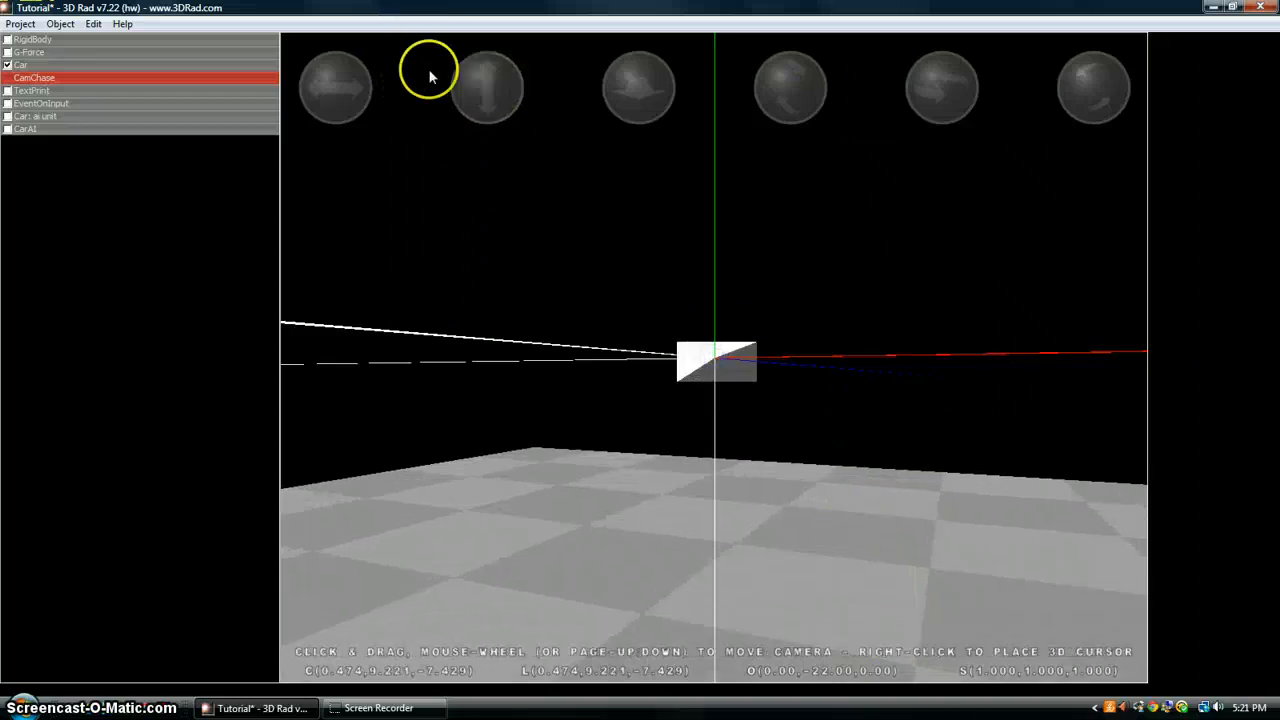
pyautogui.moveTo(821, 136); pyautogui.dragTo(826, 46)
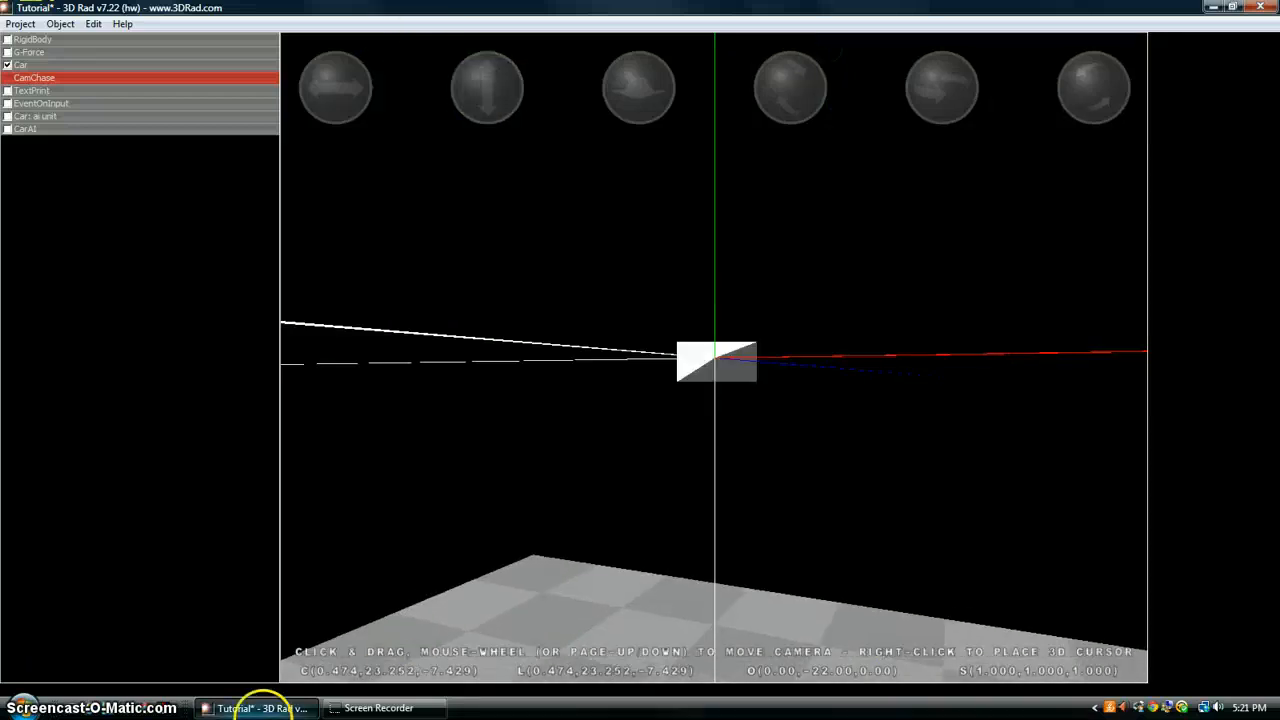
# Run the project with the raised chase camera, restart the simulation twice to watch the AI car's pursuit, and stop it
pyautogui.click(20, 23)
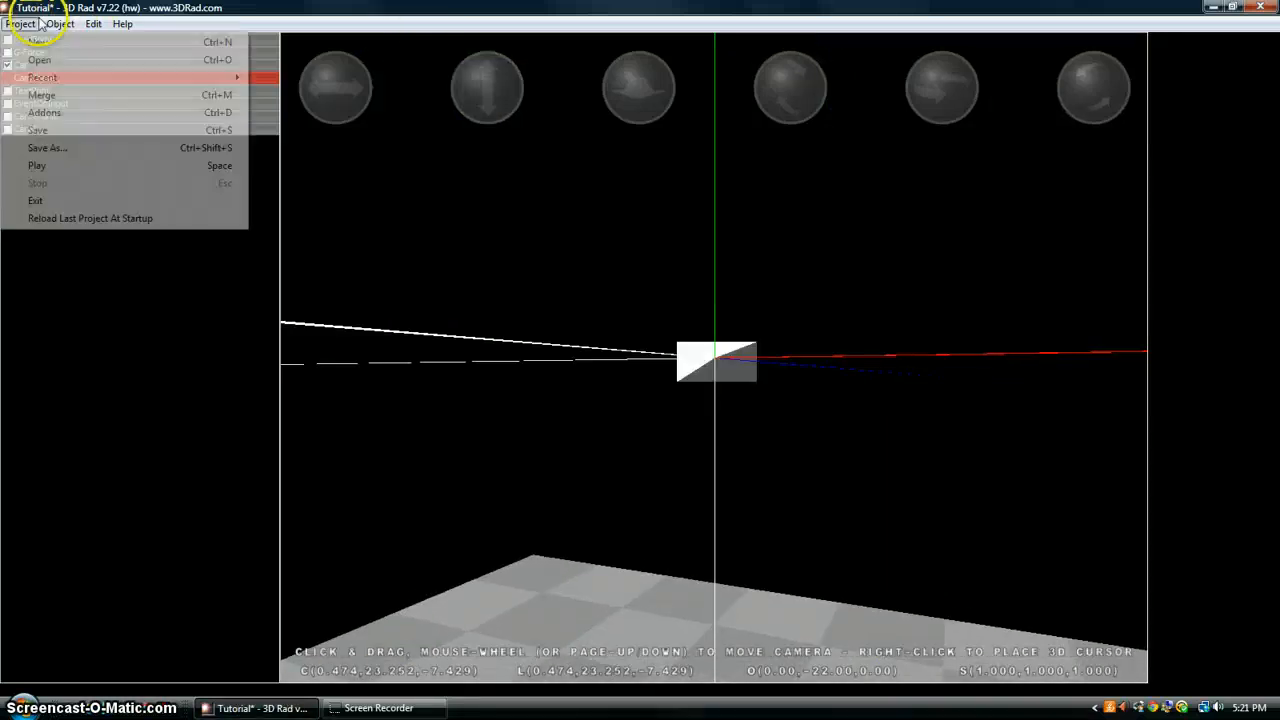
pyautogui.click(75, 170)
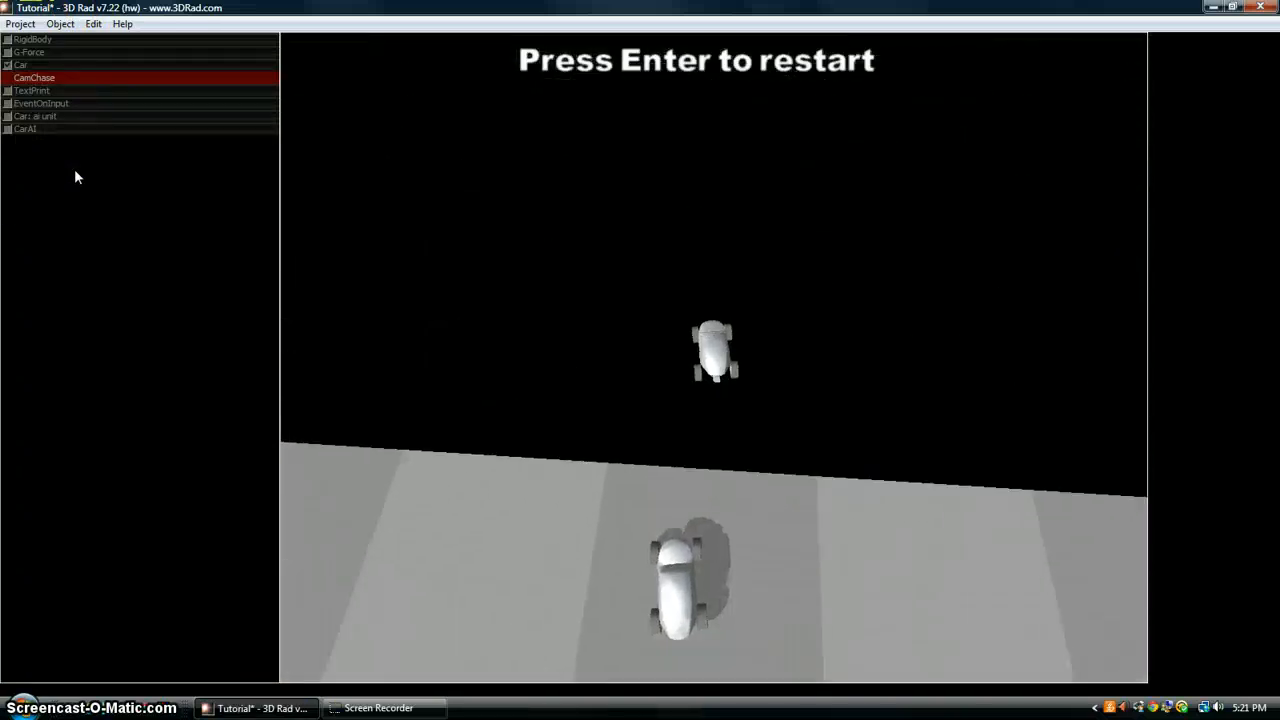
pyautogui.press('Return')
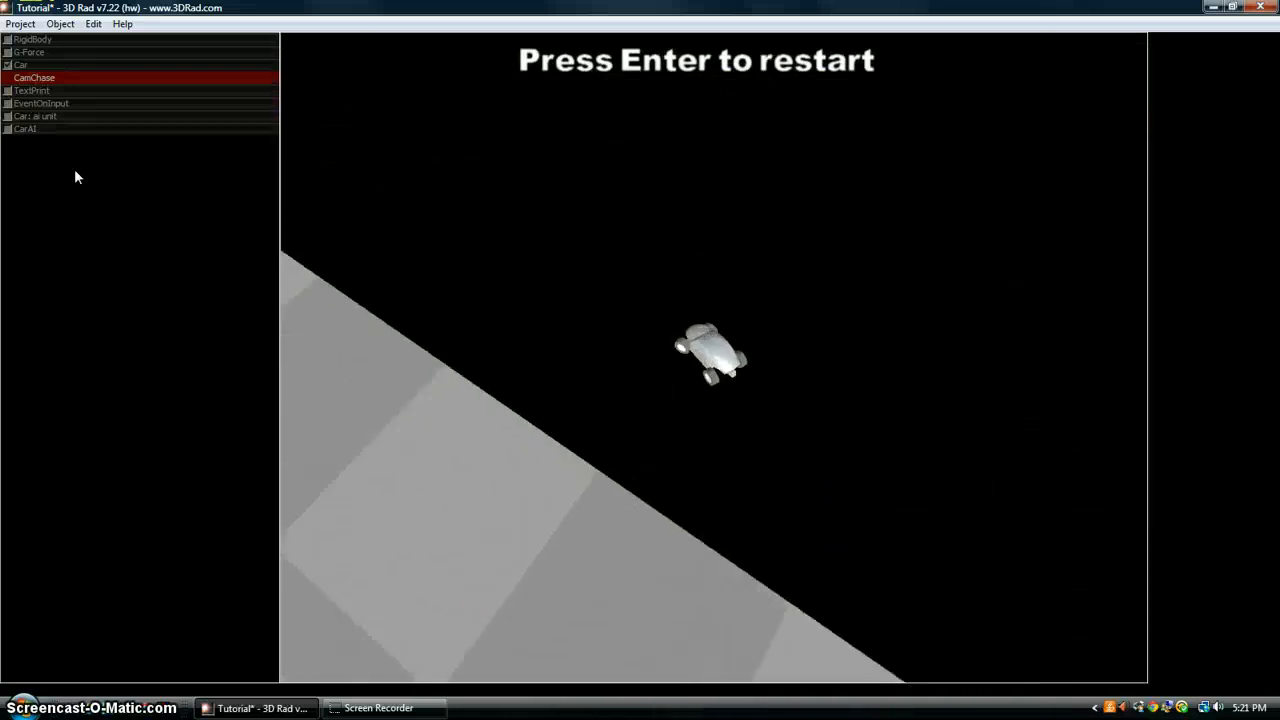
pyautogui.press('Return')
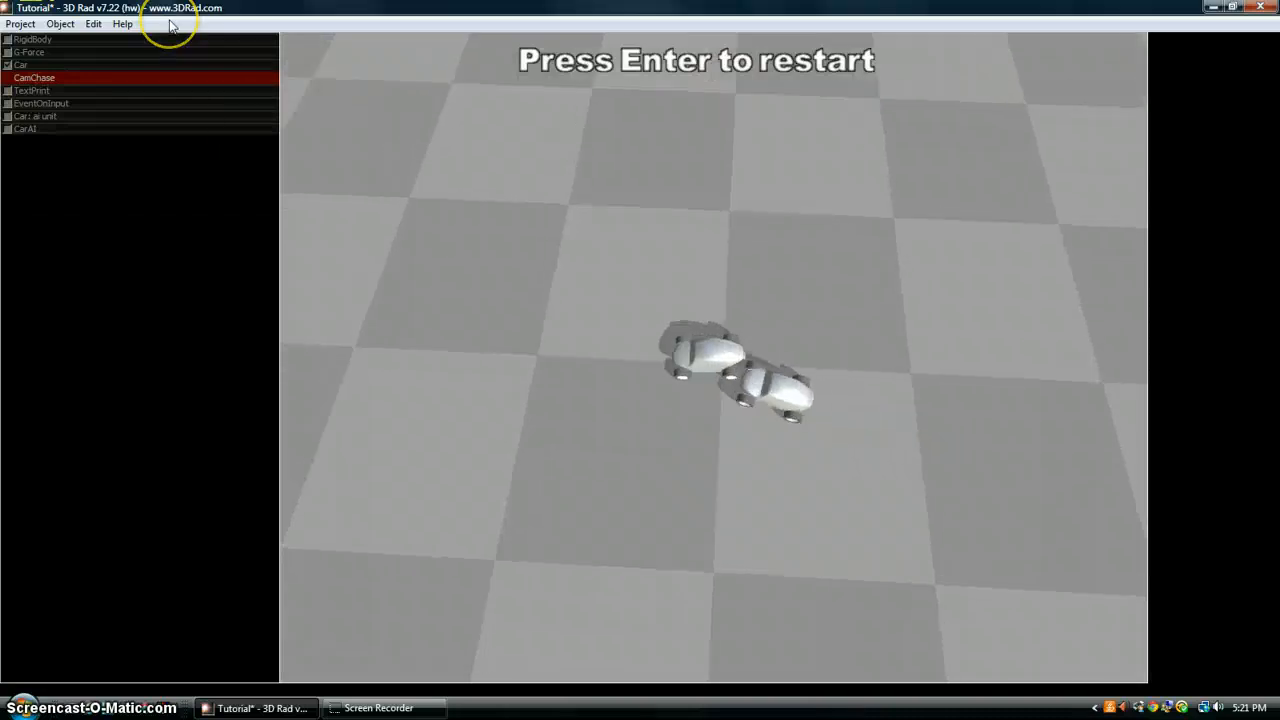
pyautogui.click(17, 24)
pyautogui.click(63, 186)
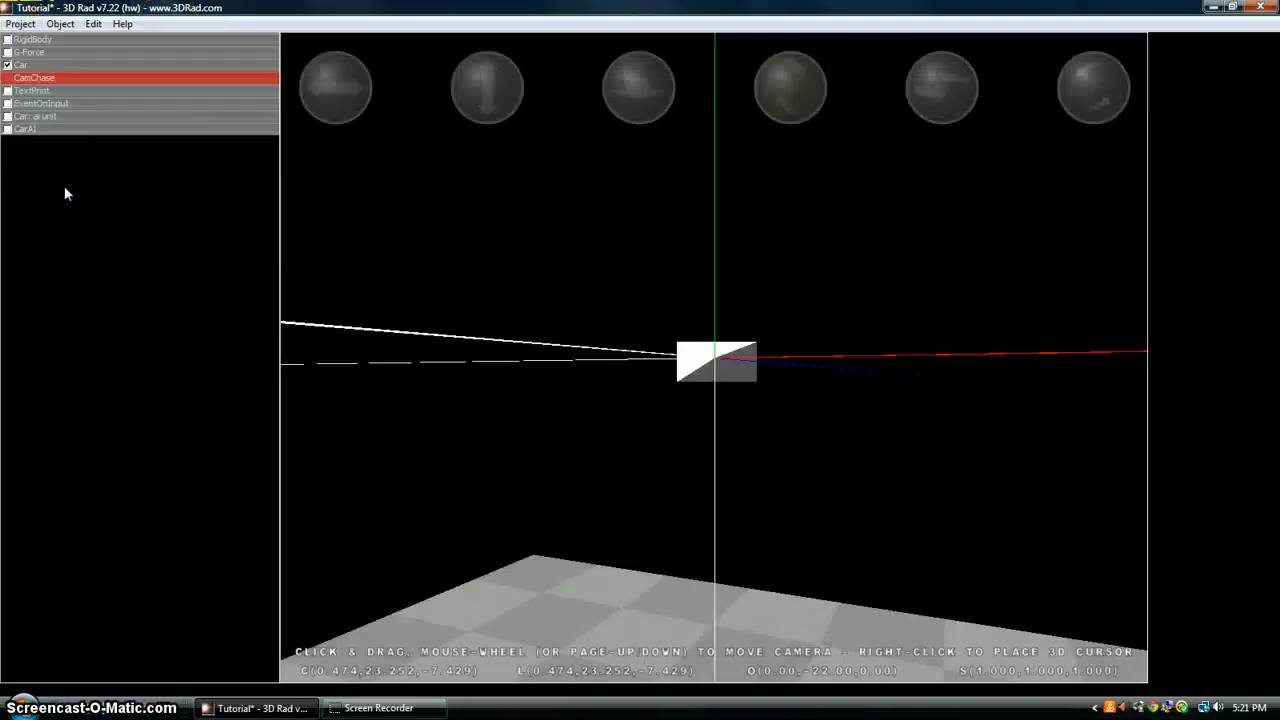